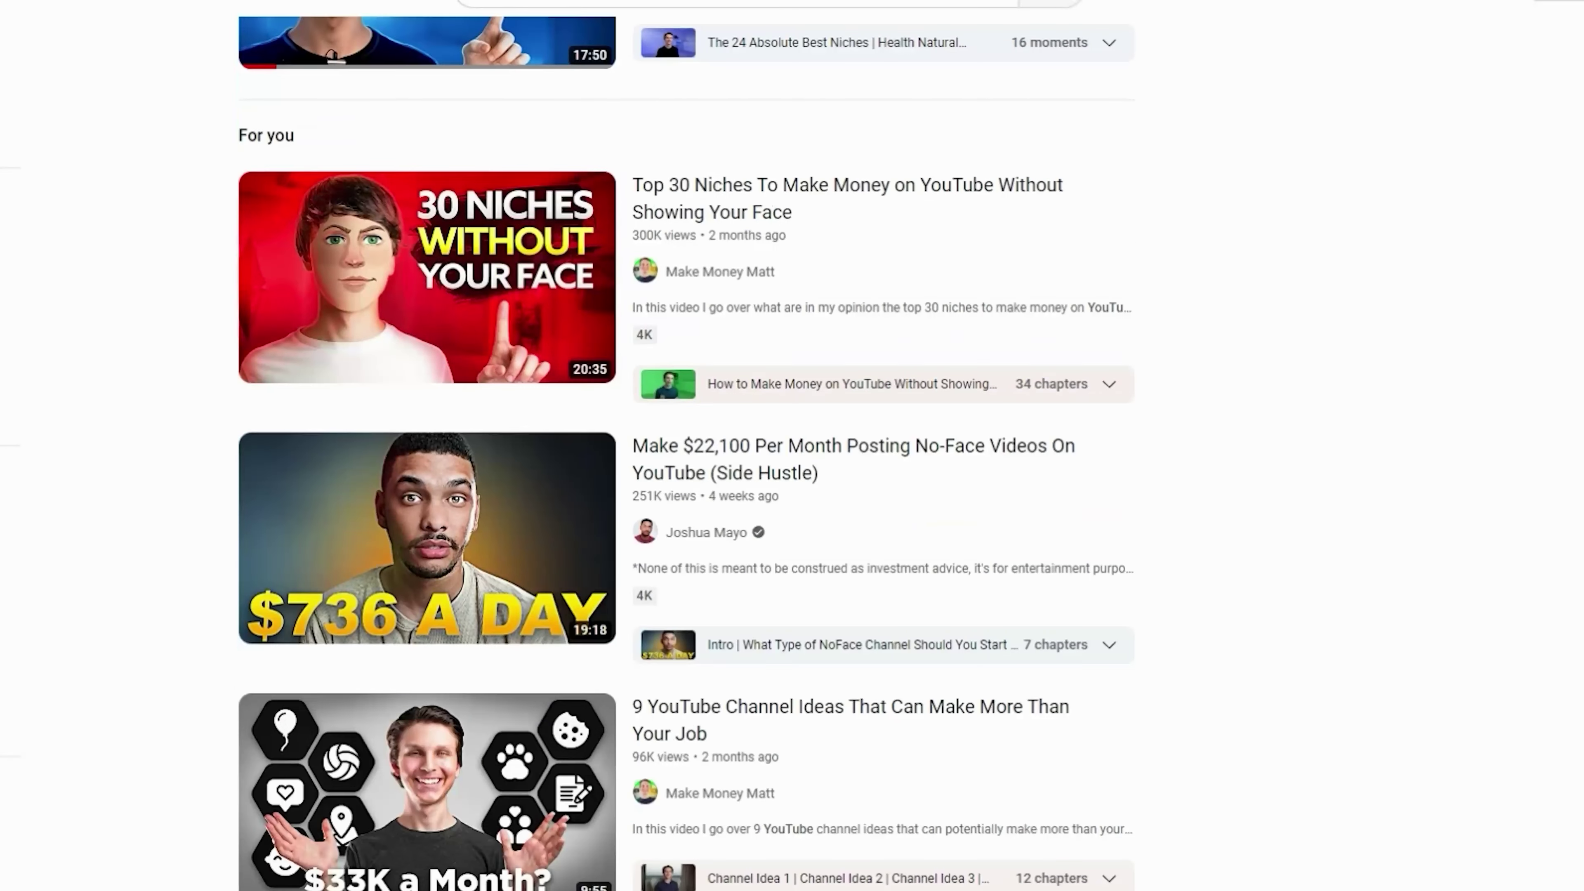
scroll(686, 453, "down", 10)
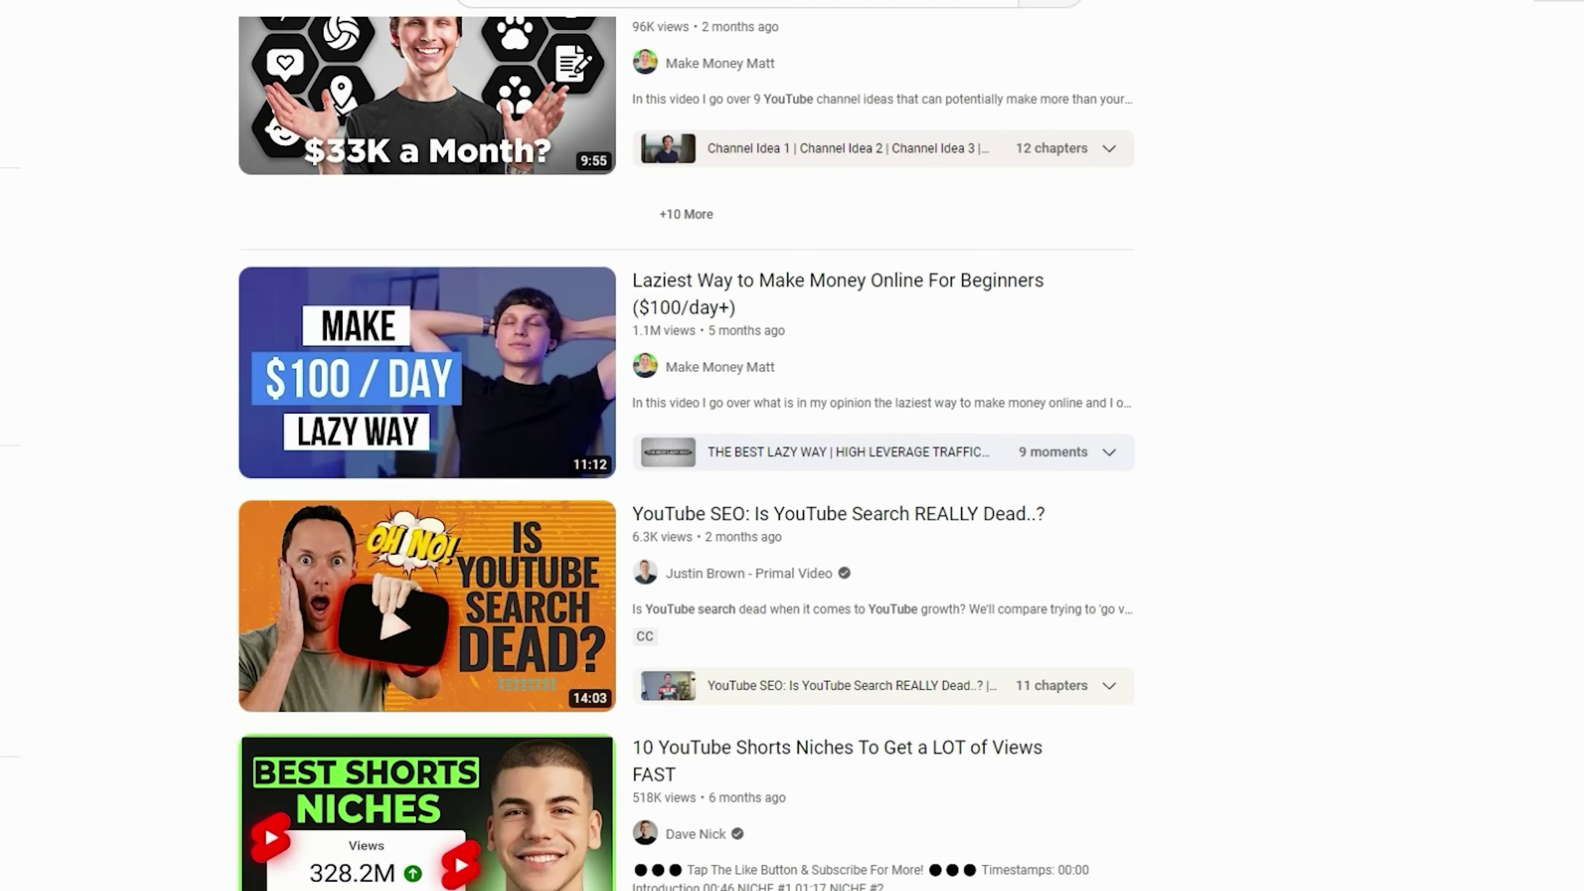
scroll(1552, 308, "down", 1)
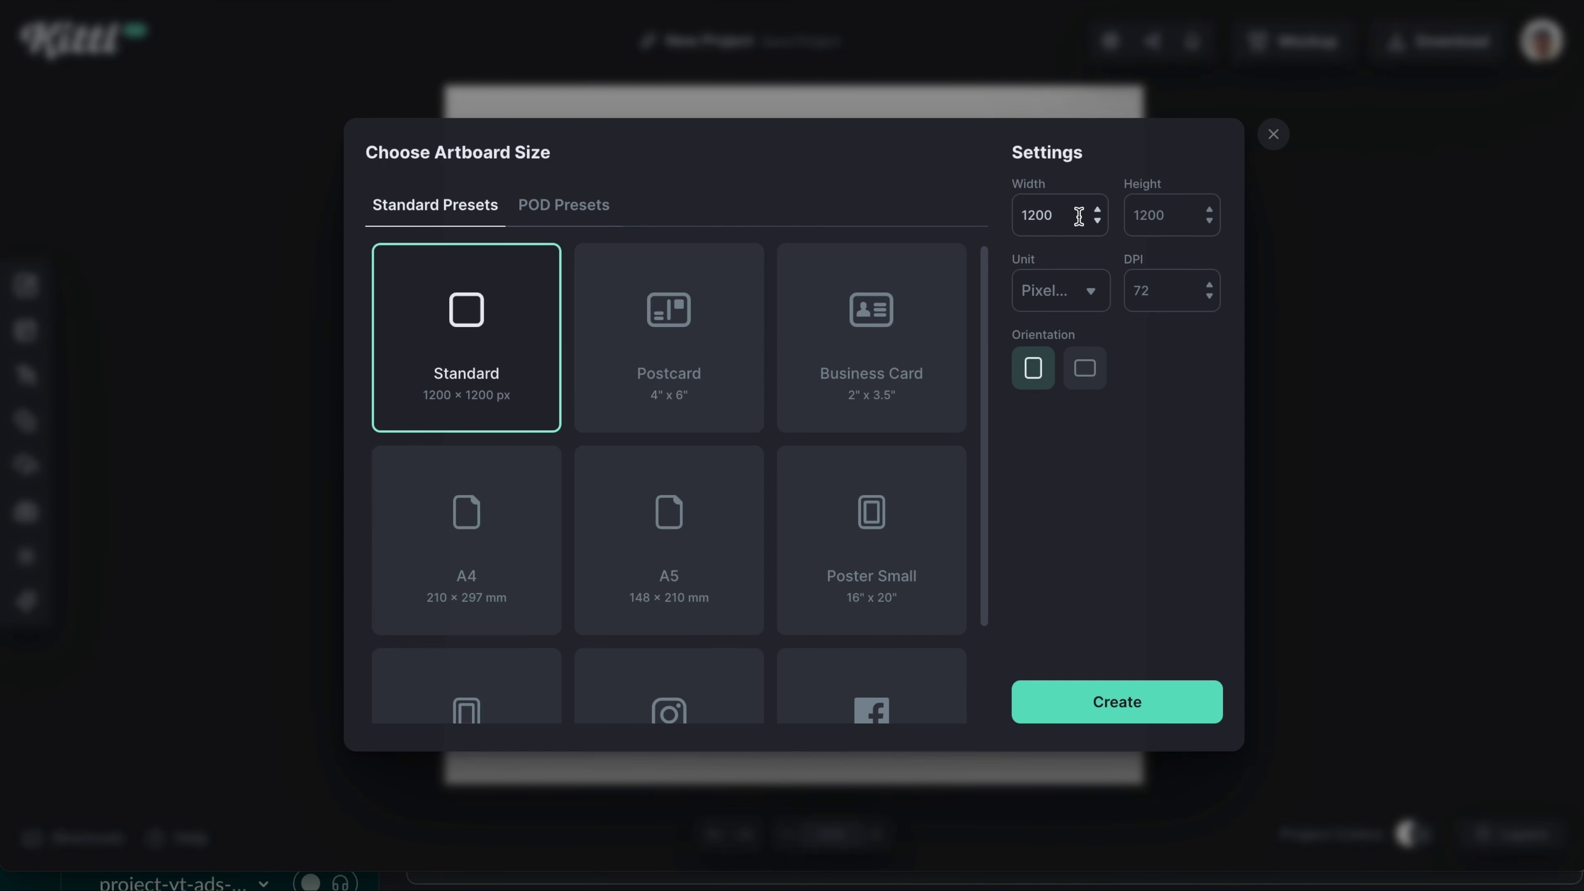
- Create a new Kittl artboard 1280 wide by 720 high
double_click(1079, 216)
type("1280")
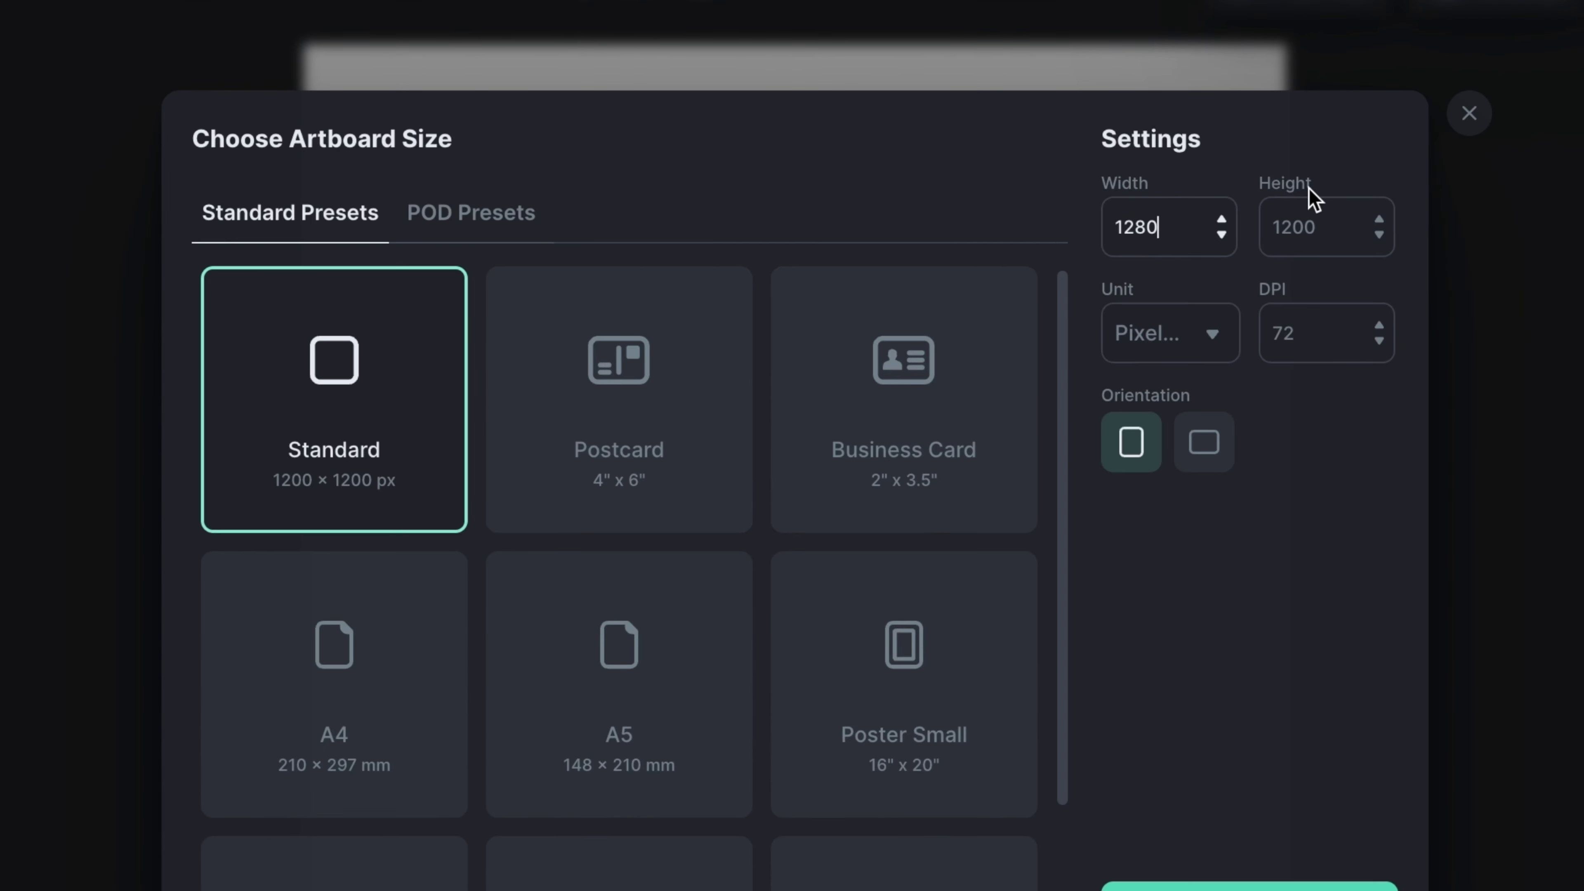
double_click(1352, 224)
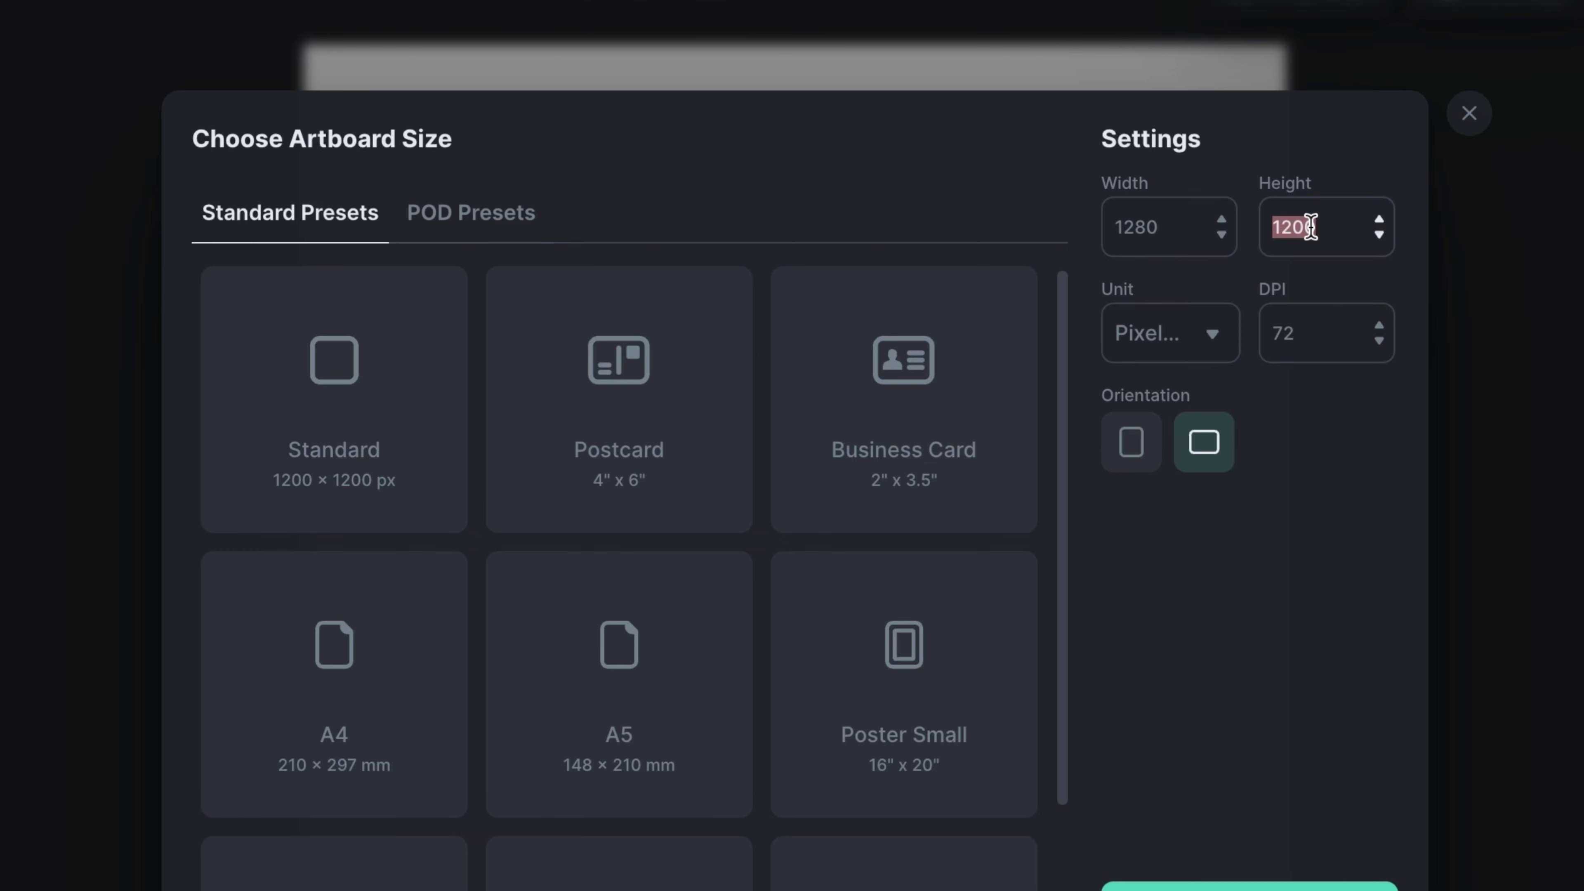
type("720")
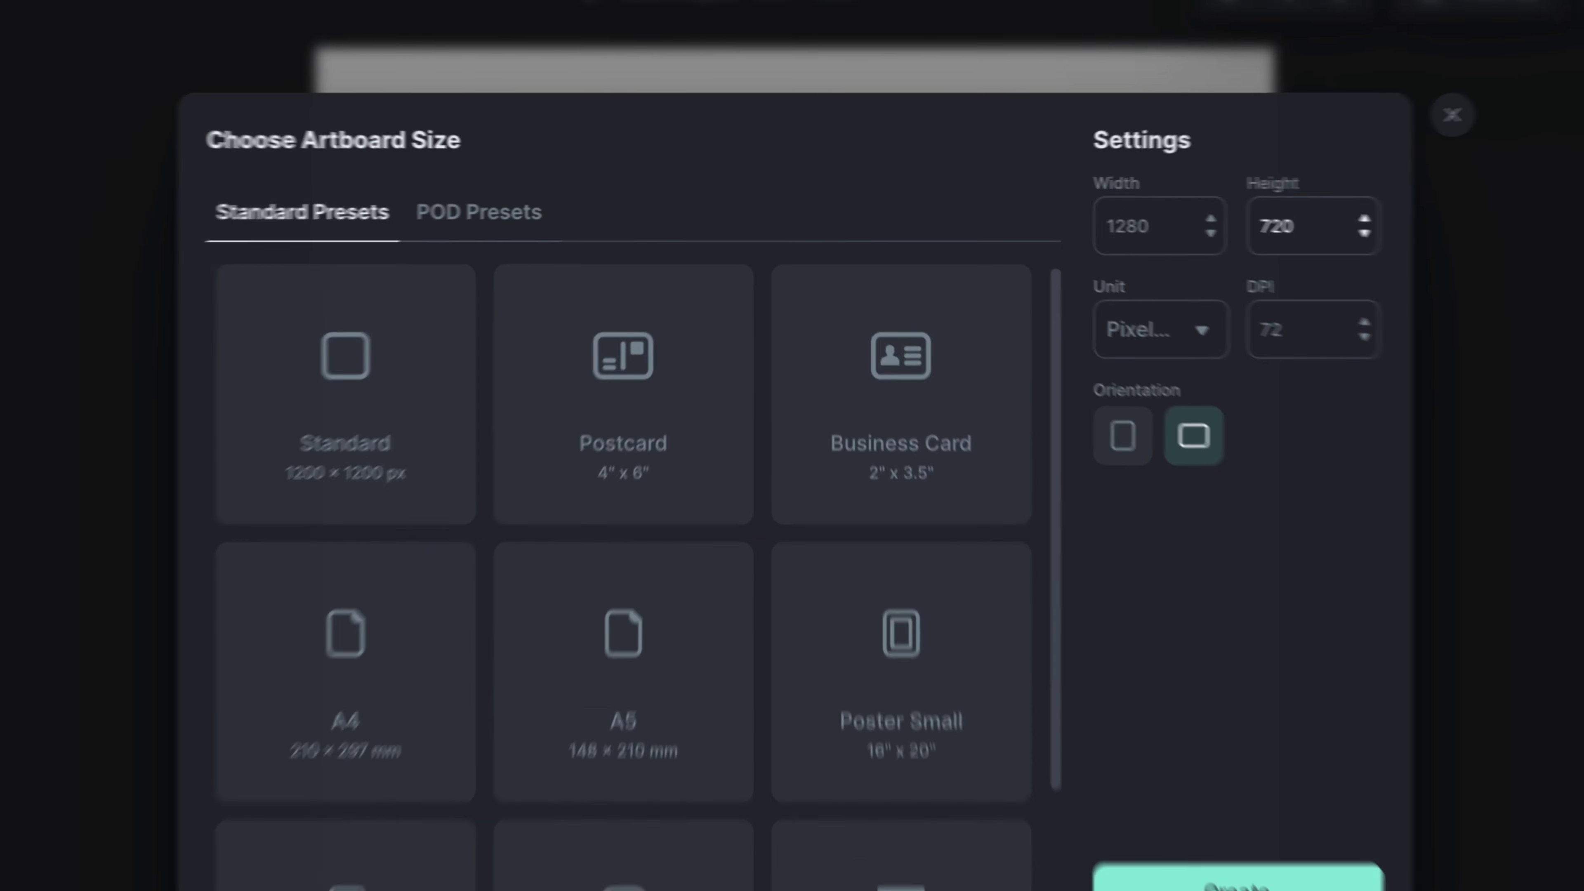
left_click(1249, 886)
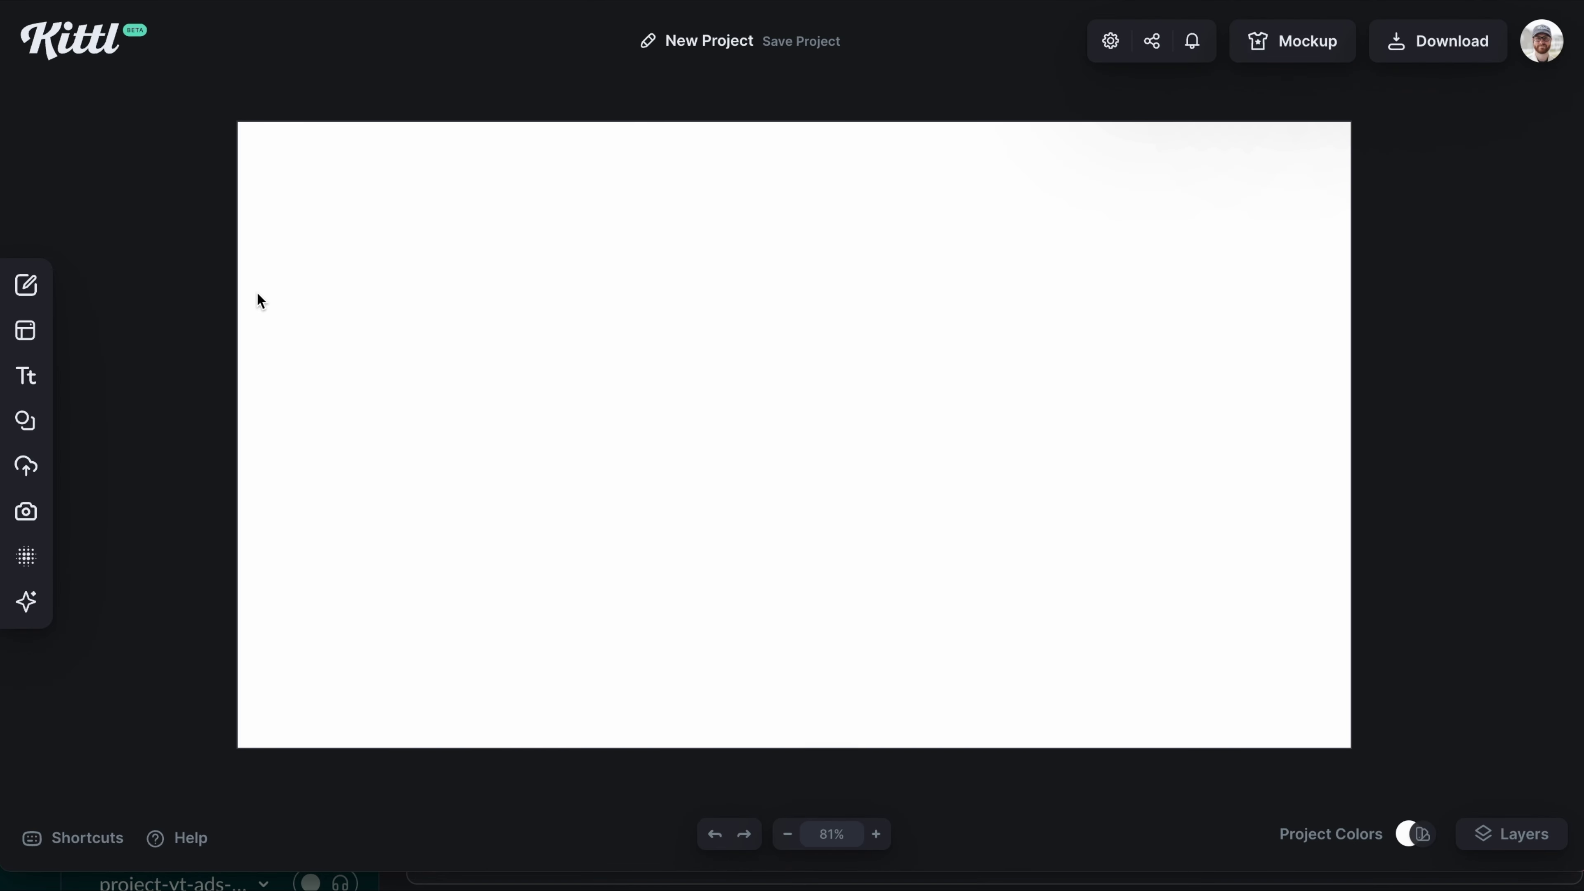
- Search the stock photo library for 'concert'
mouse_move(25, 442)
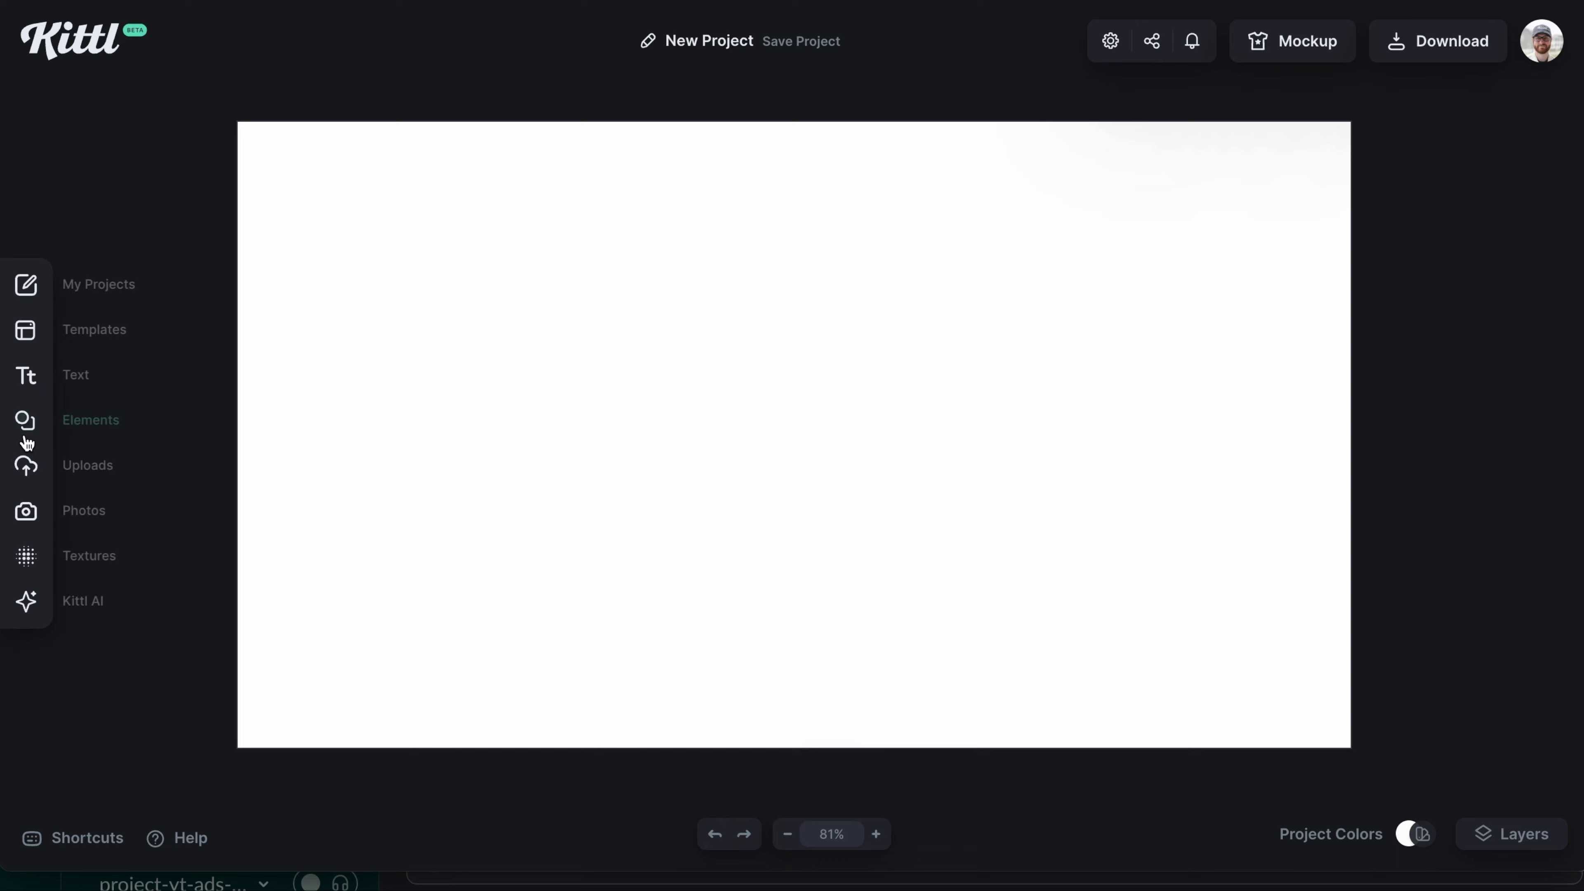
left_click(28, 515)
left_click(165, 157)
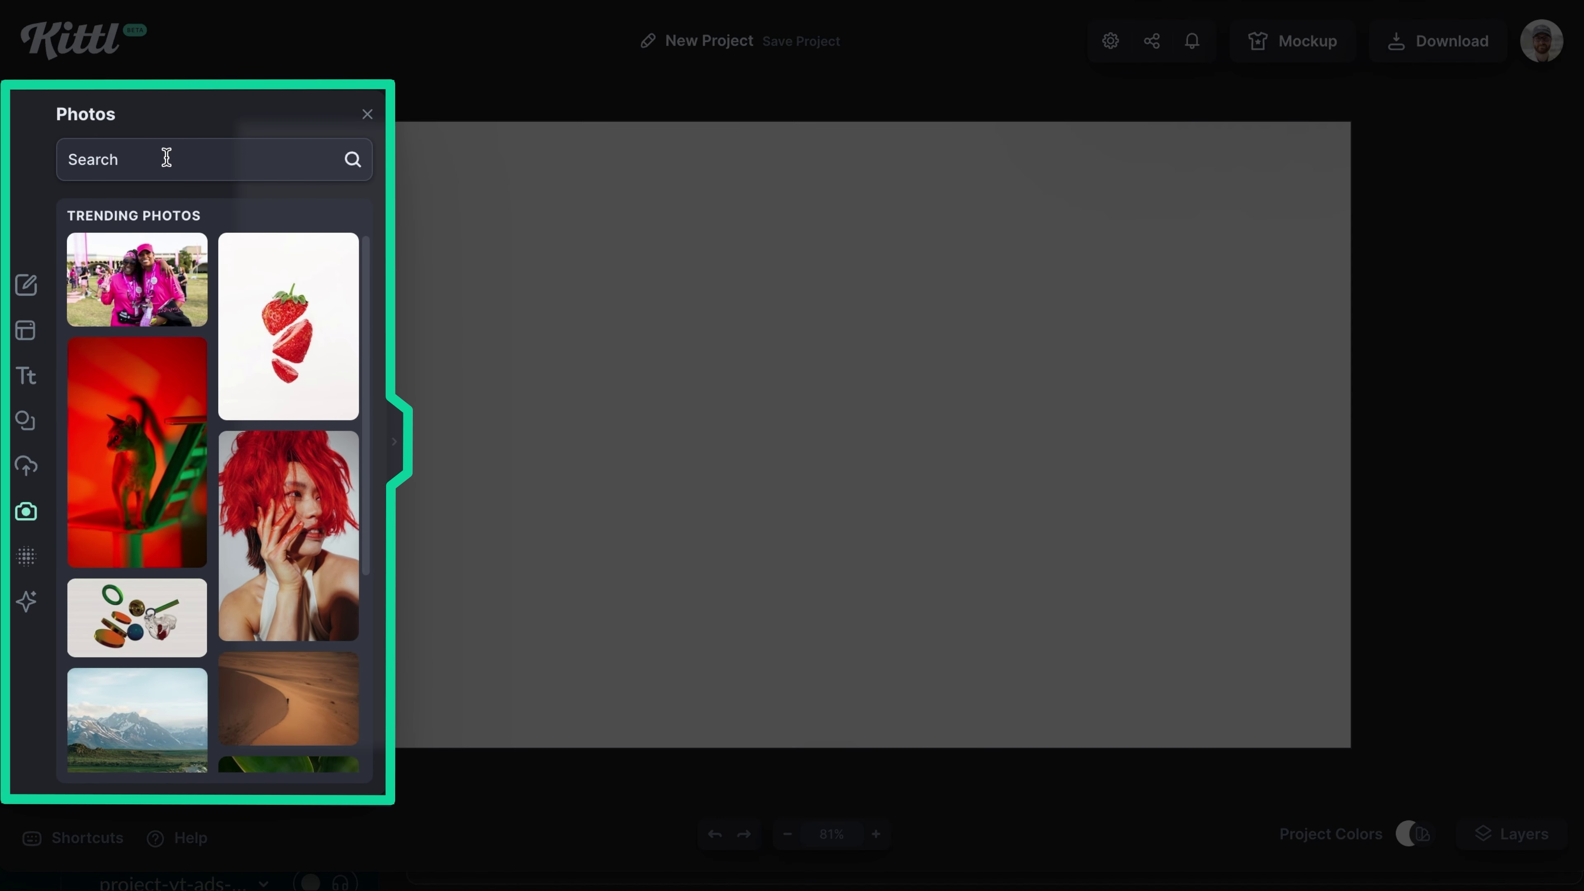
type("concert")
key("Return")
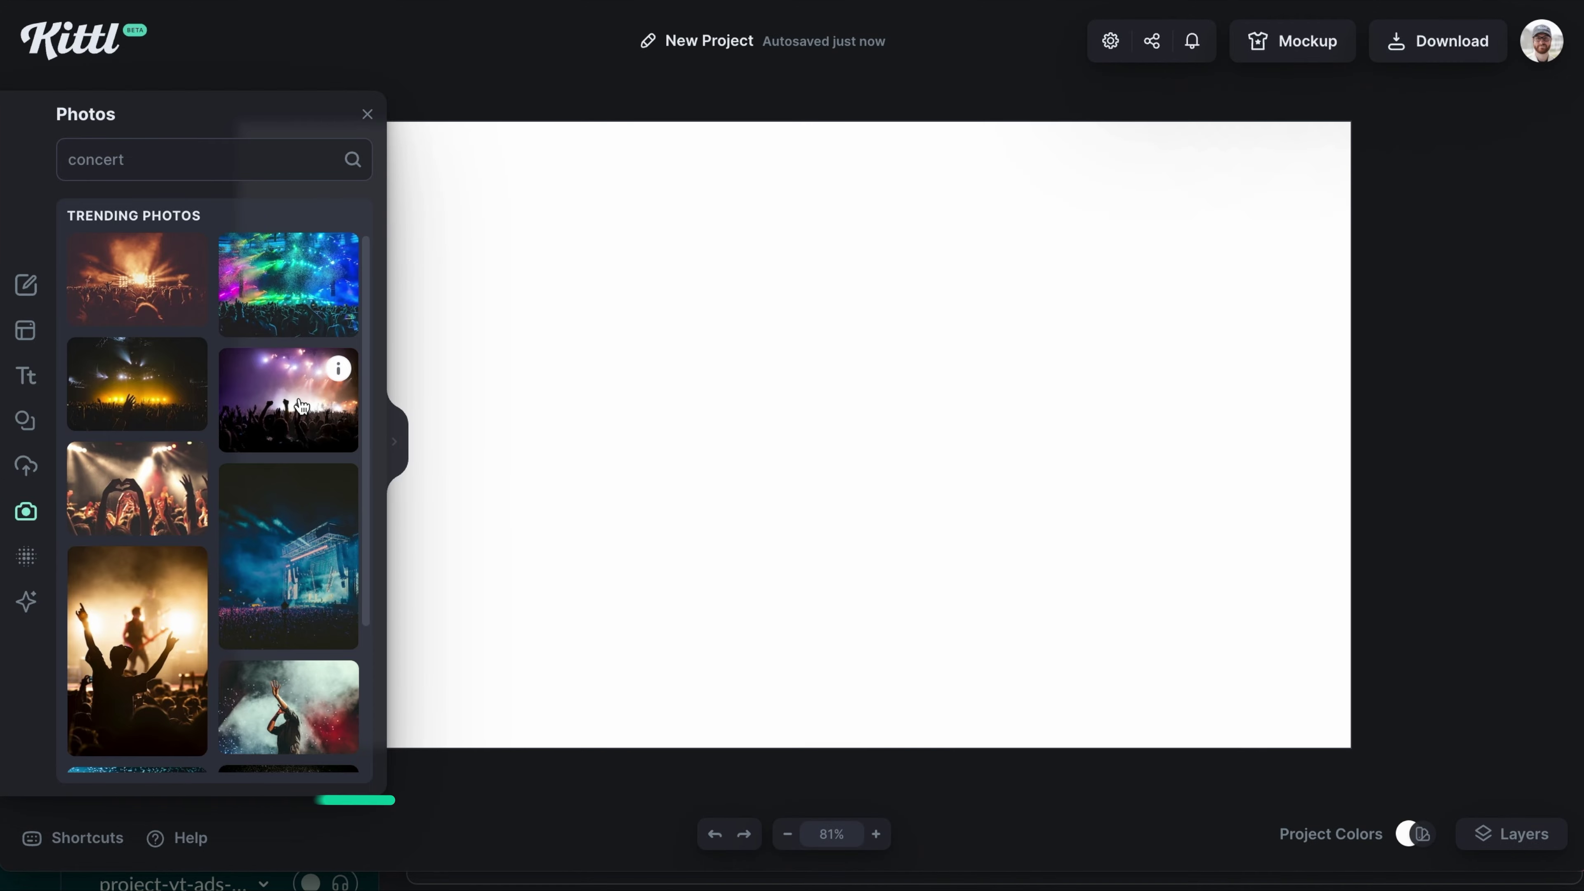
- Add the purple-lit concert photo and stretch it to fill the canvas, nudged slightly upward
left_click(302, 407)
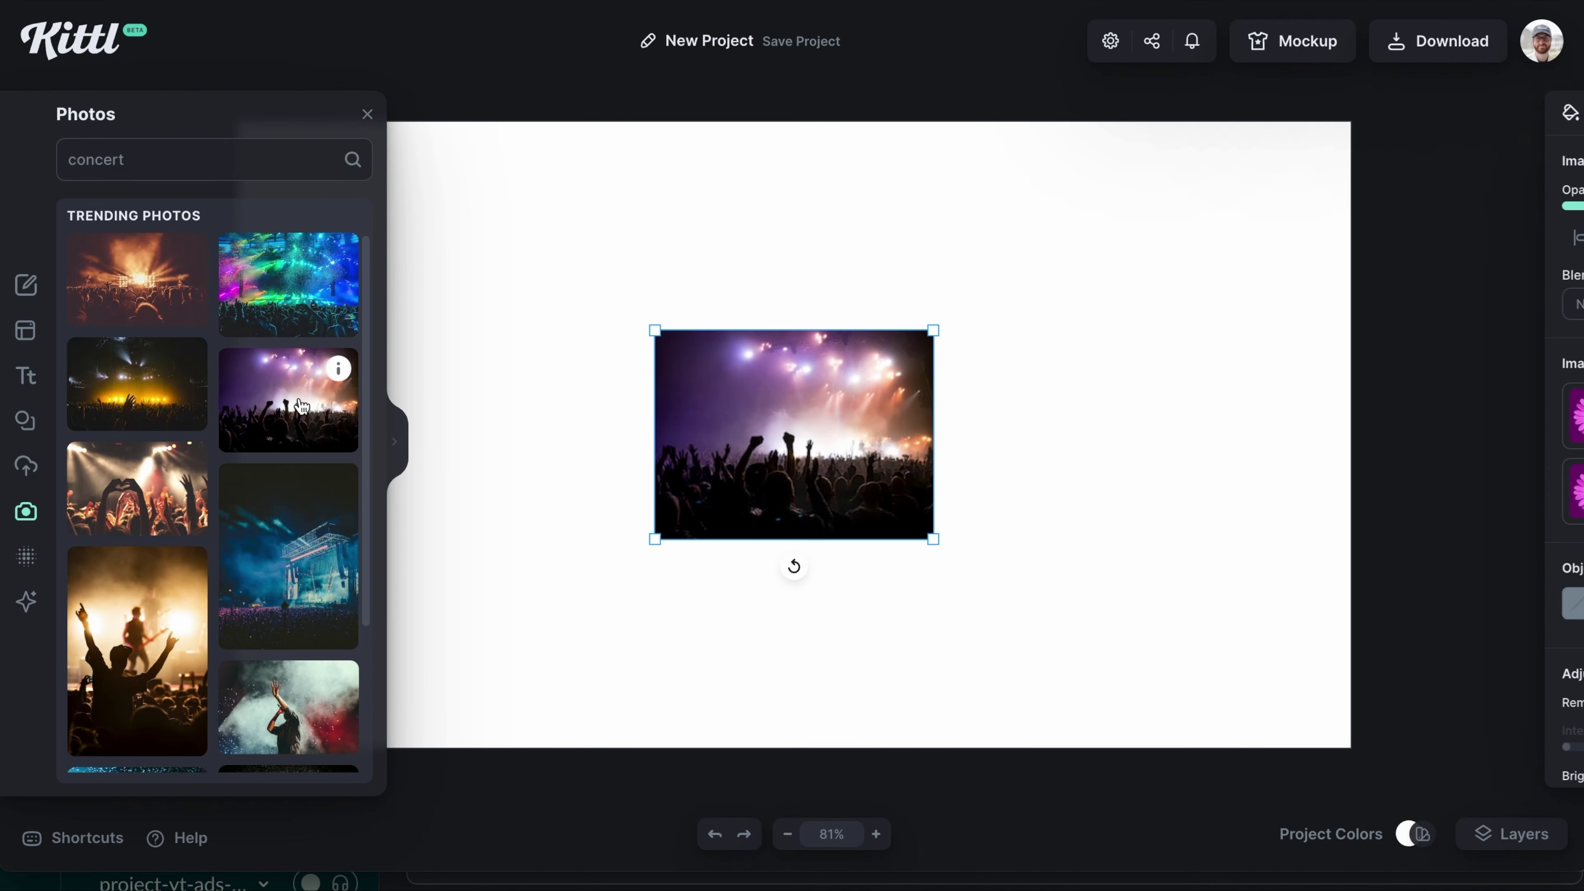
left_click(367, 115)
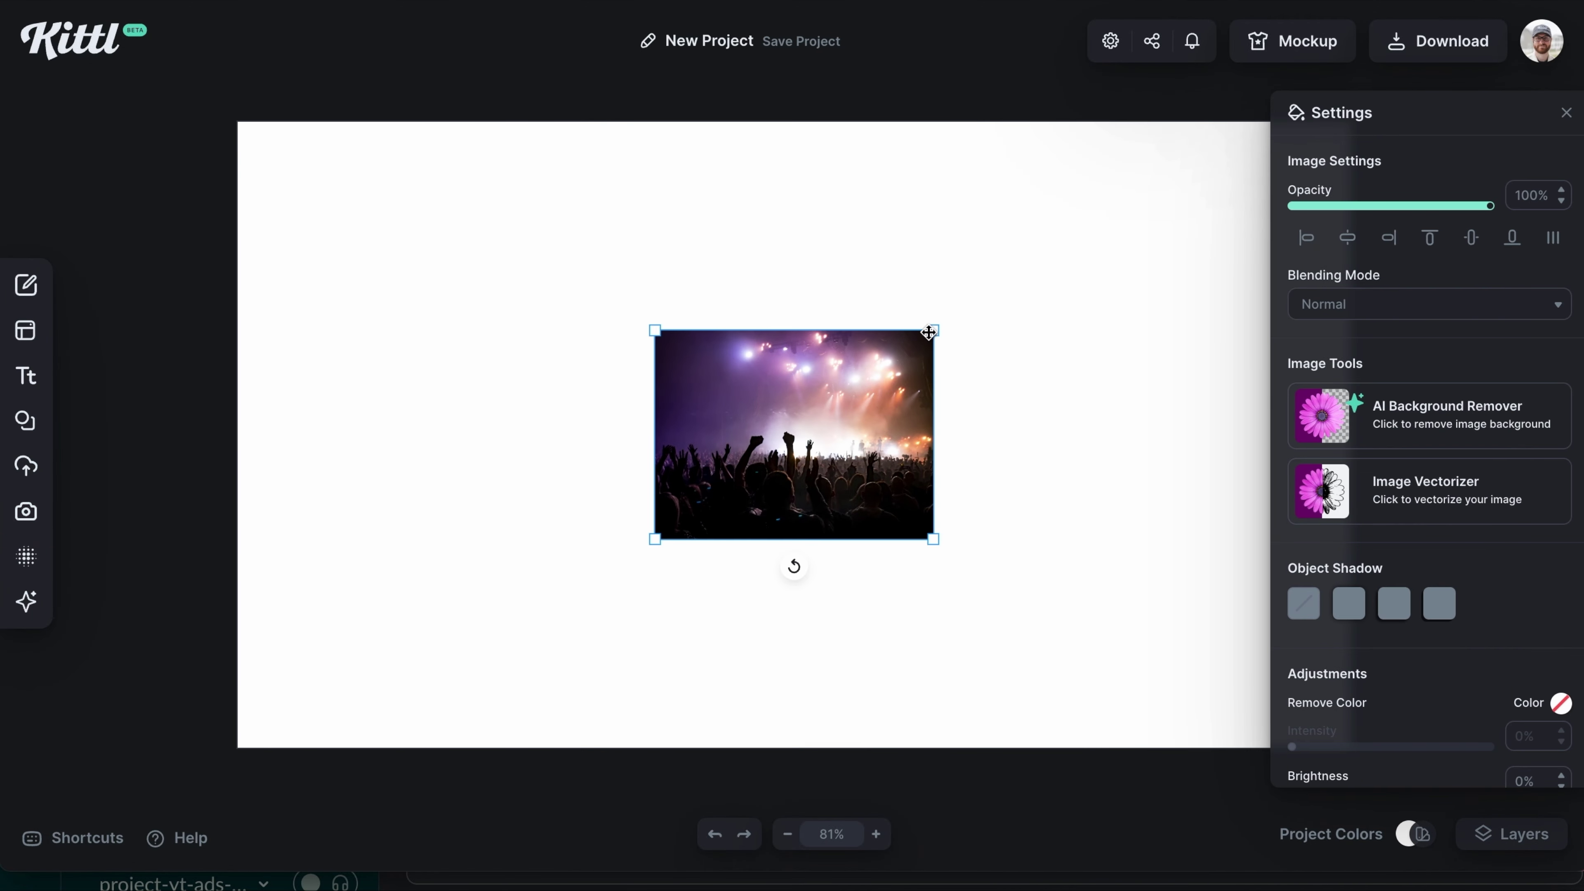
left_click_drag(934, 329, 1228, 78)
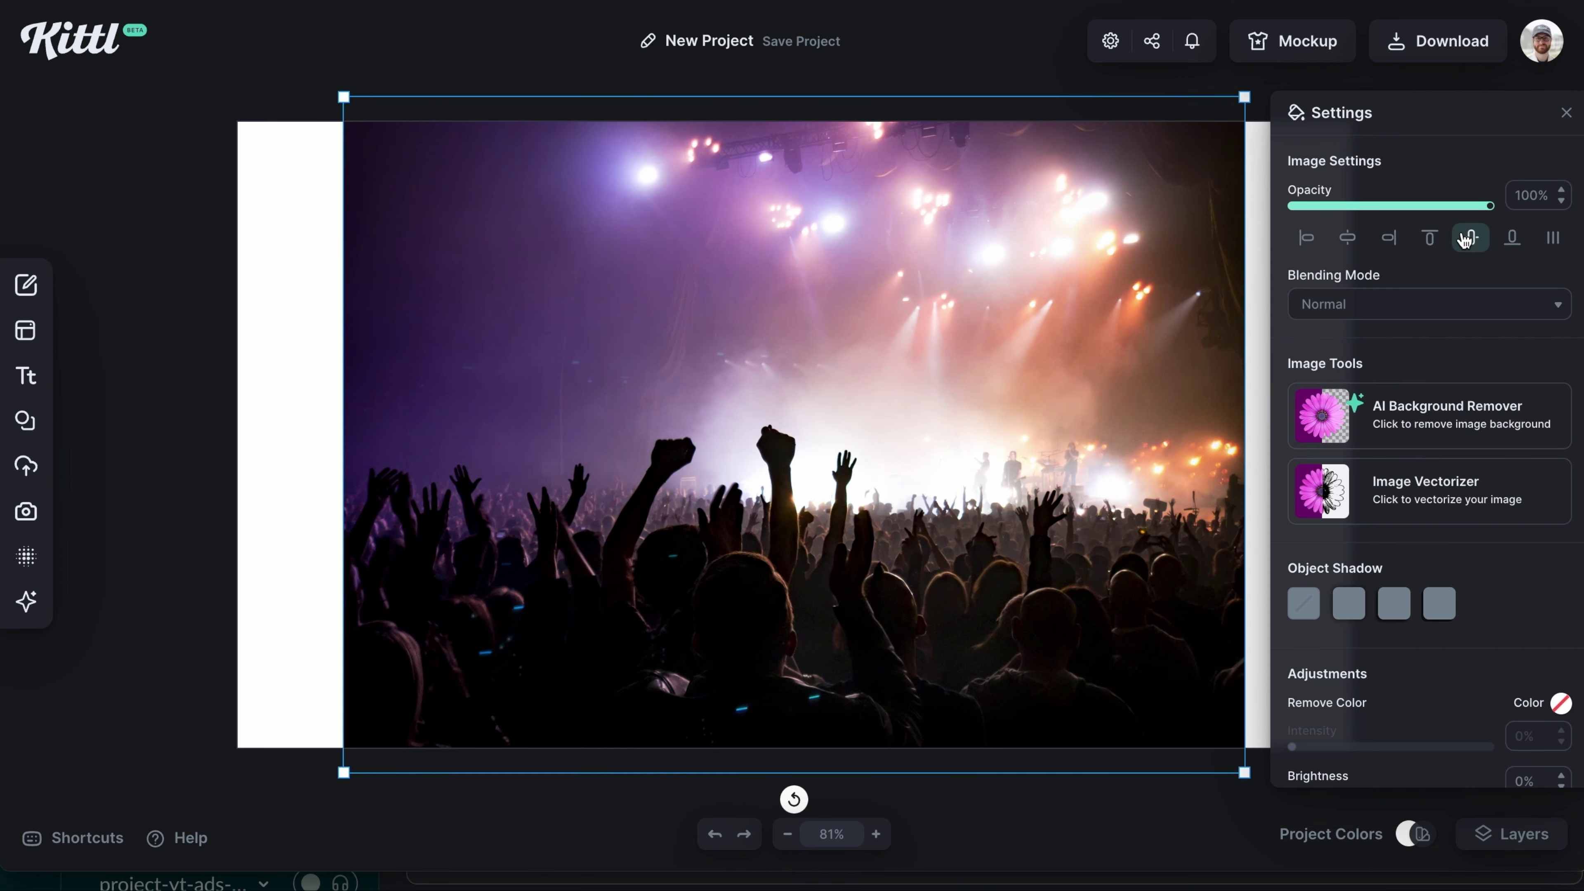
left_click_drag(345, 100, 195, 49)
left_click_drag(453, 611, 452, 572)
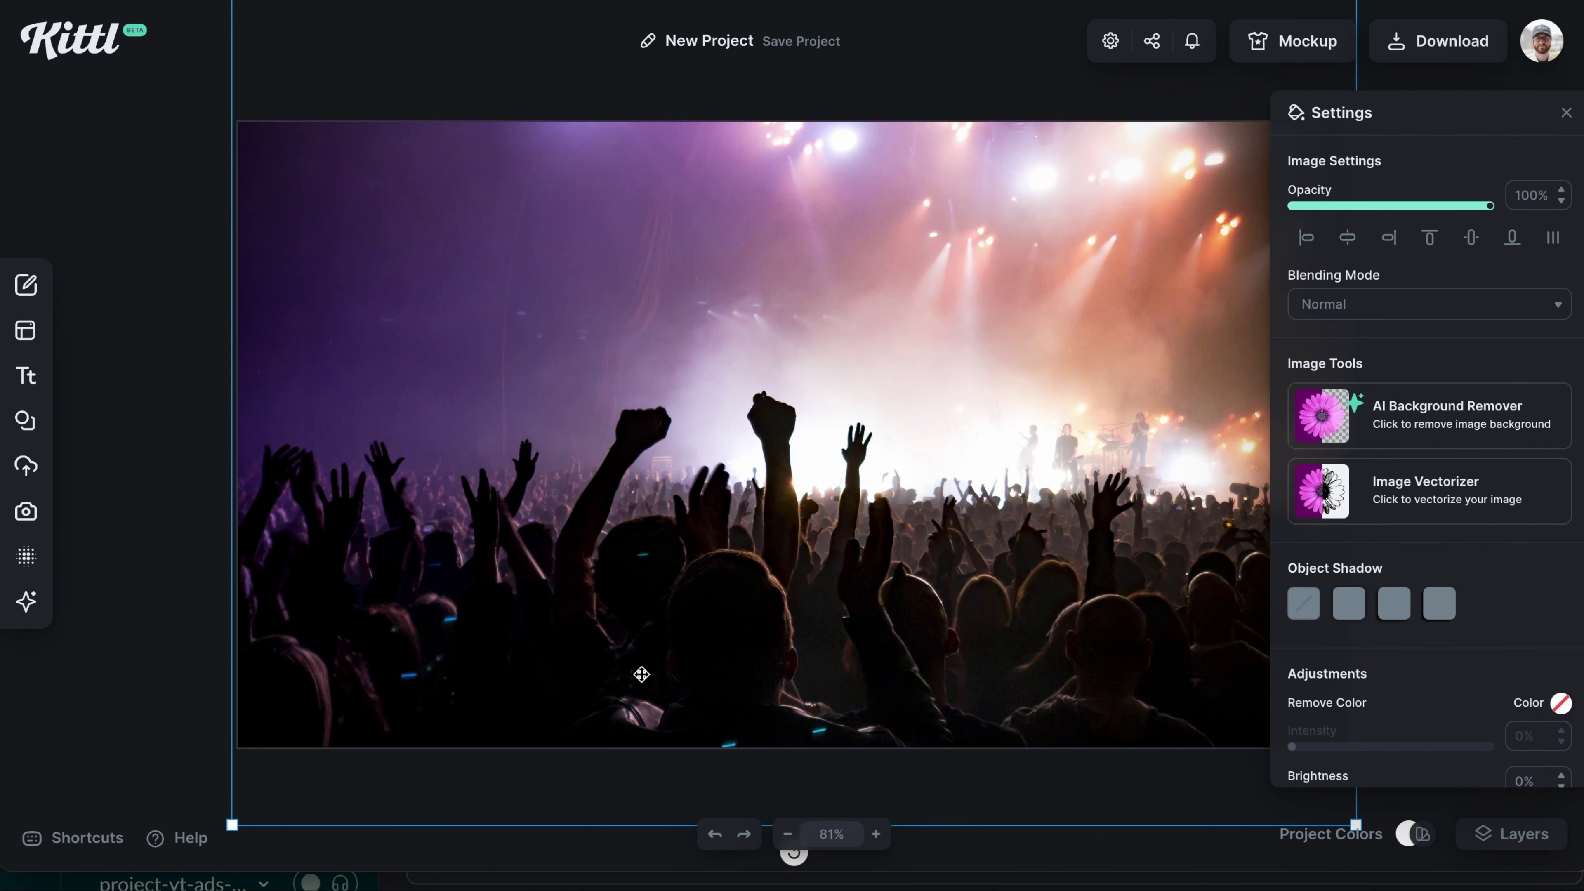
- Soften the concert photo with a 6% blur
scroll(1403, 686, "down", 3)
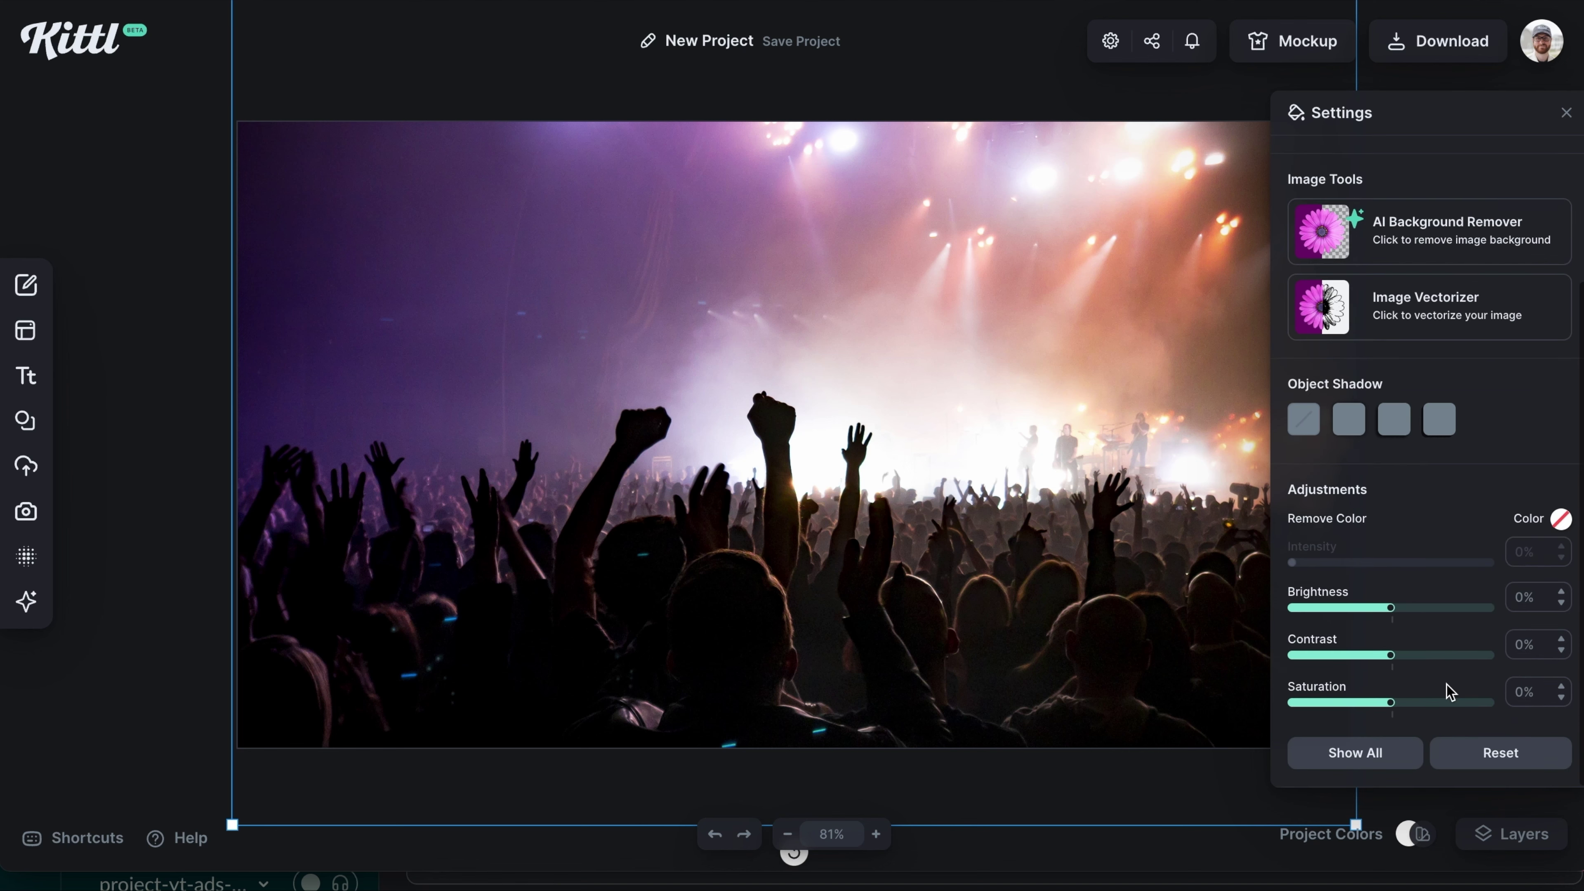
scroll(1425, 655, "down", 4)
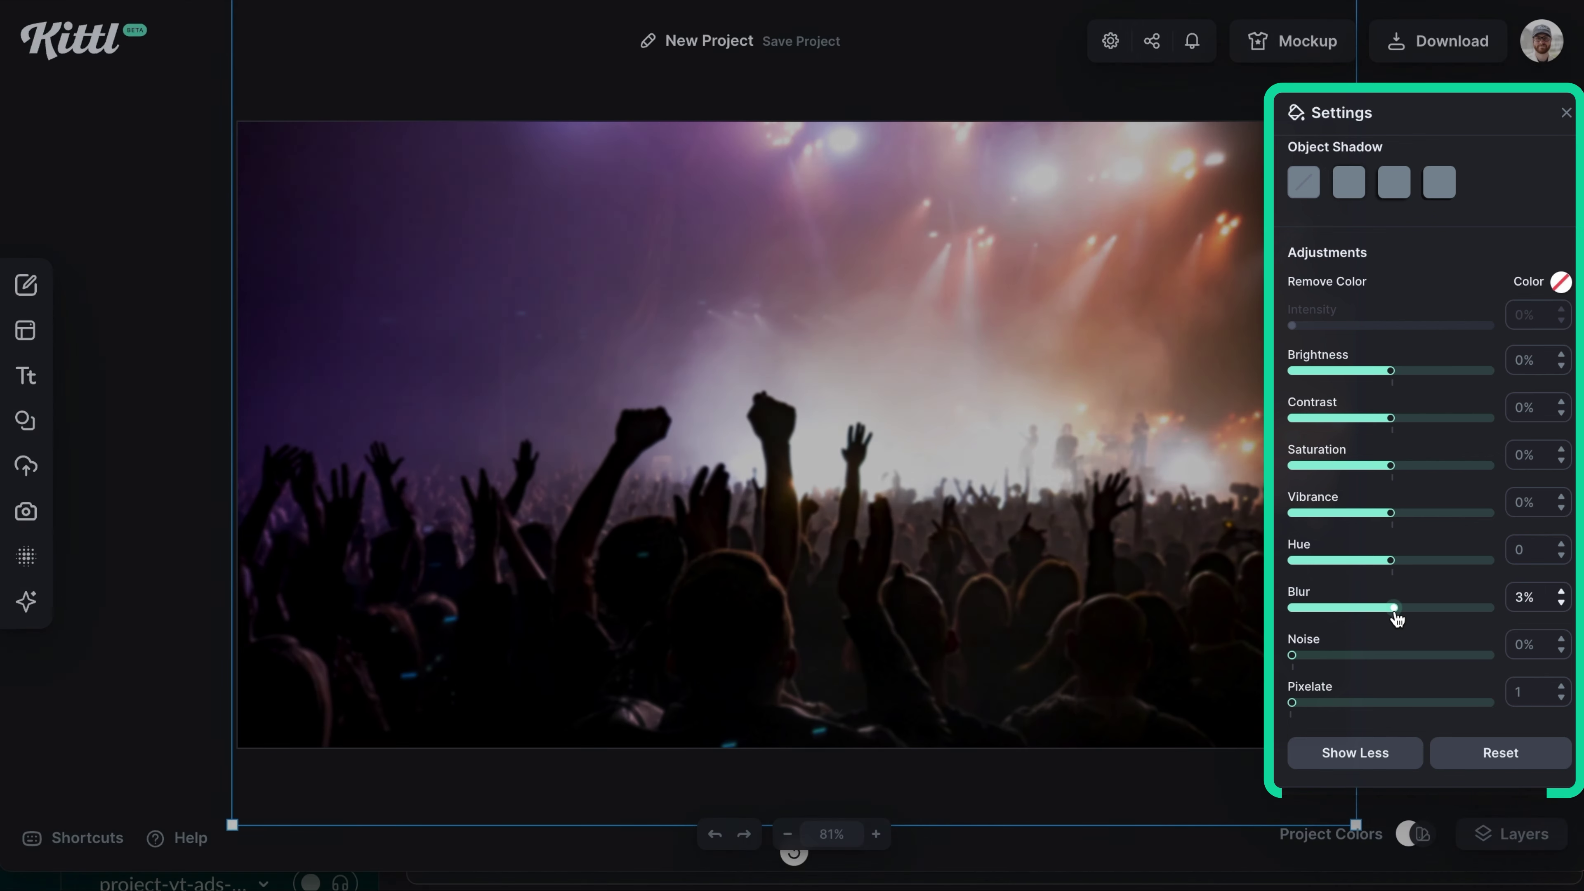
left_click_drag(1397, 618, 1399, 618)
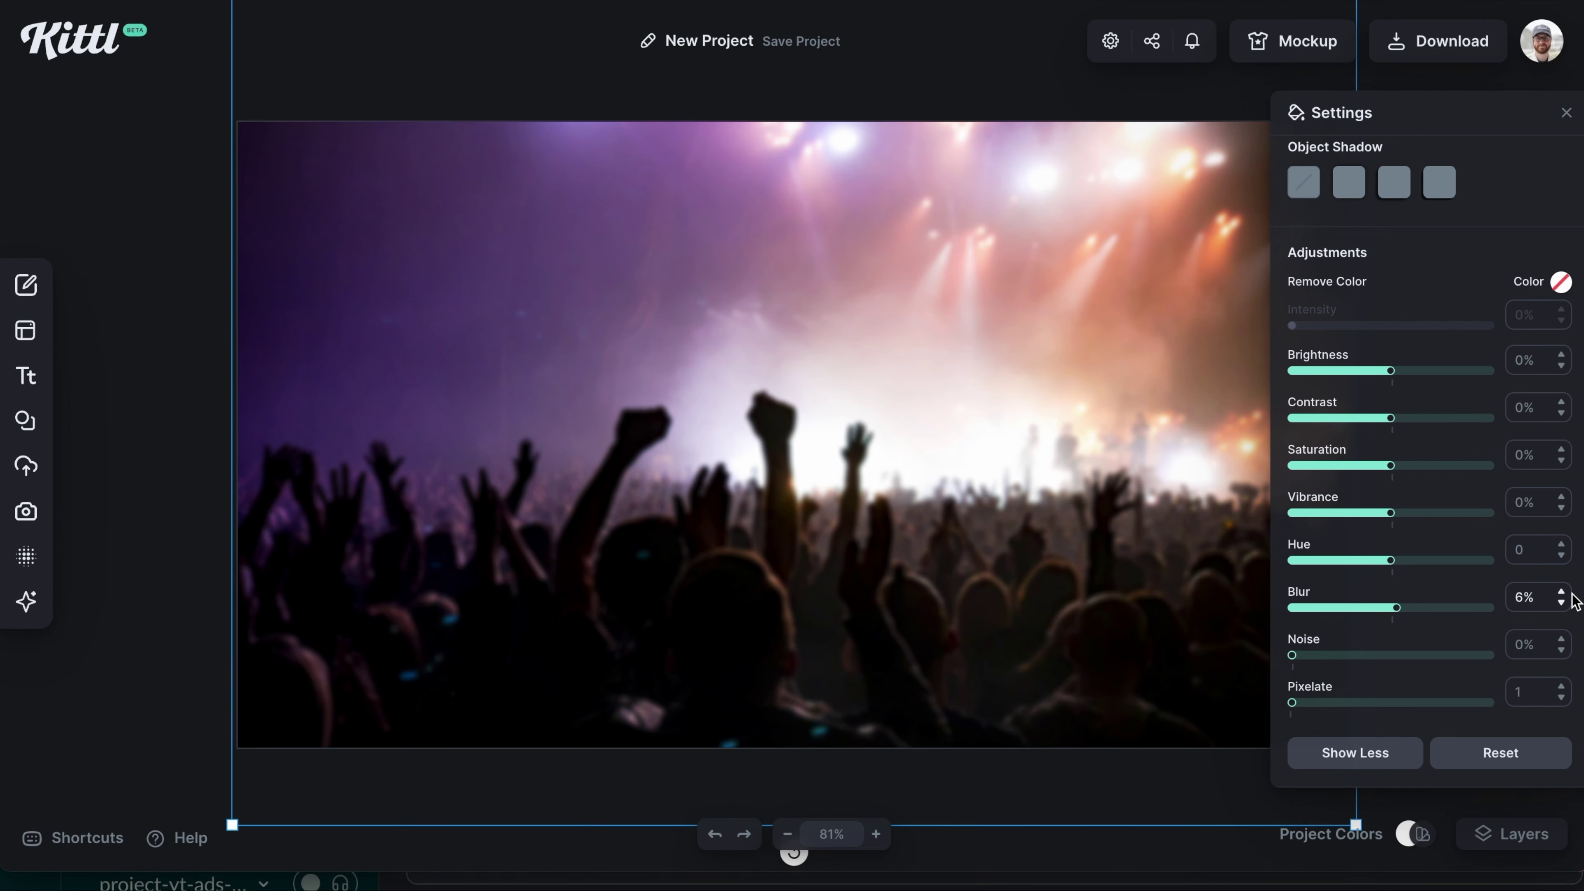
left_click(1566, 115)
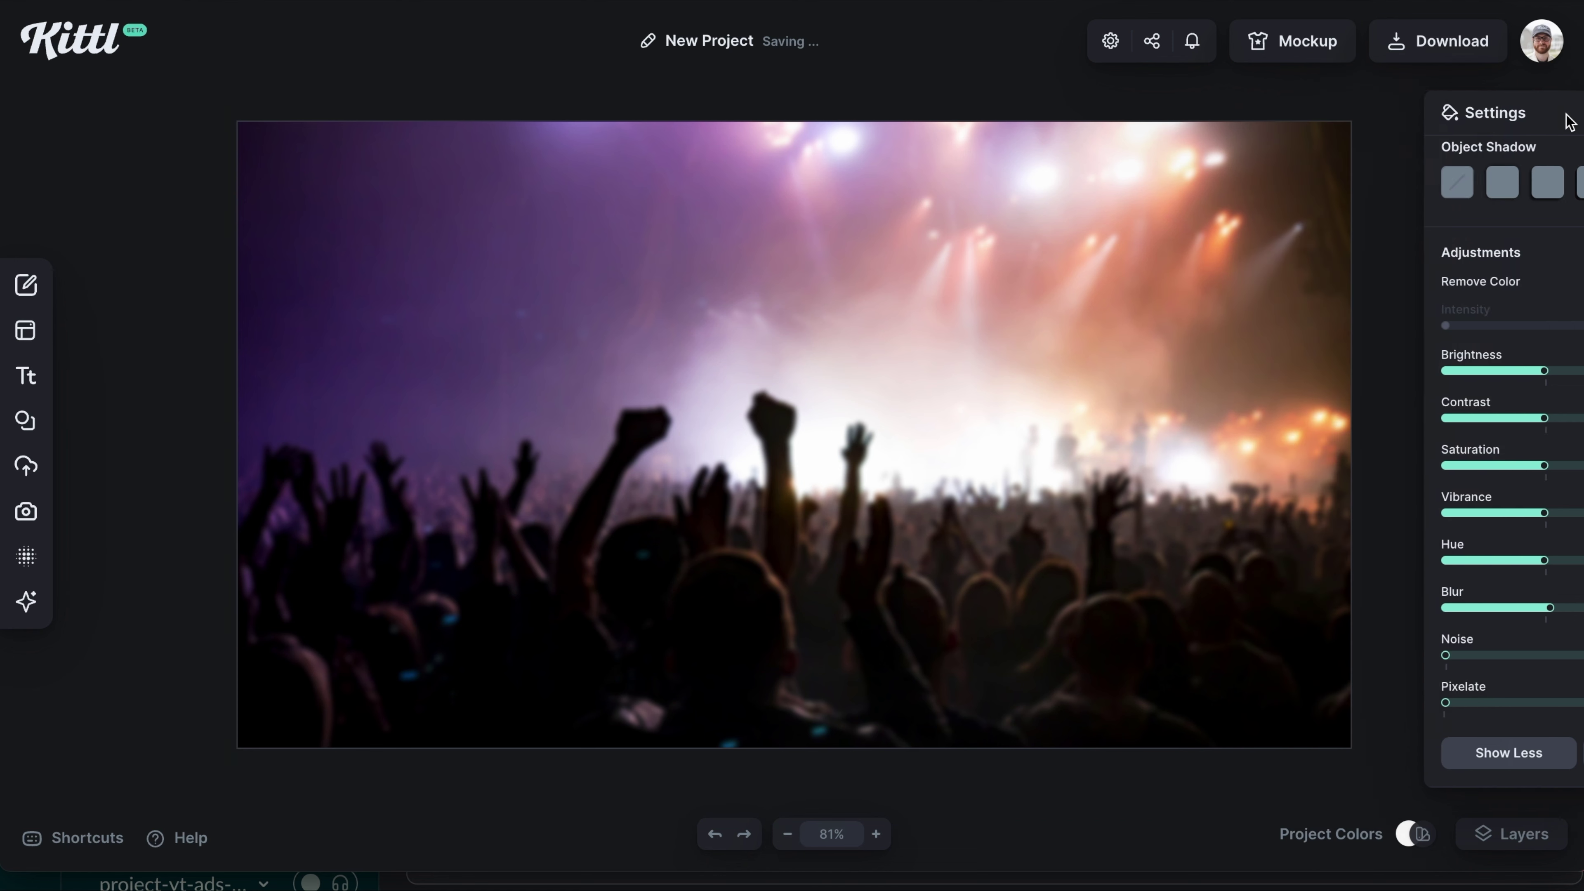
- Rename the concert photo layer 'Background Image' and lock it
left_click(1484, 836)
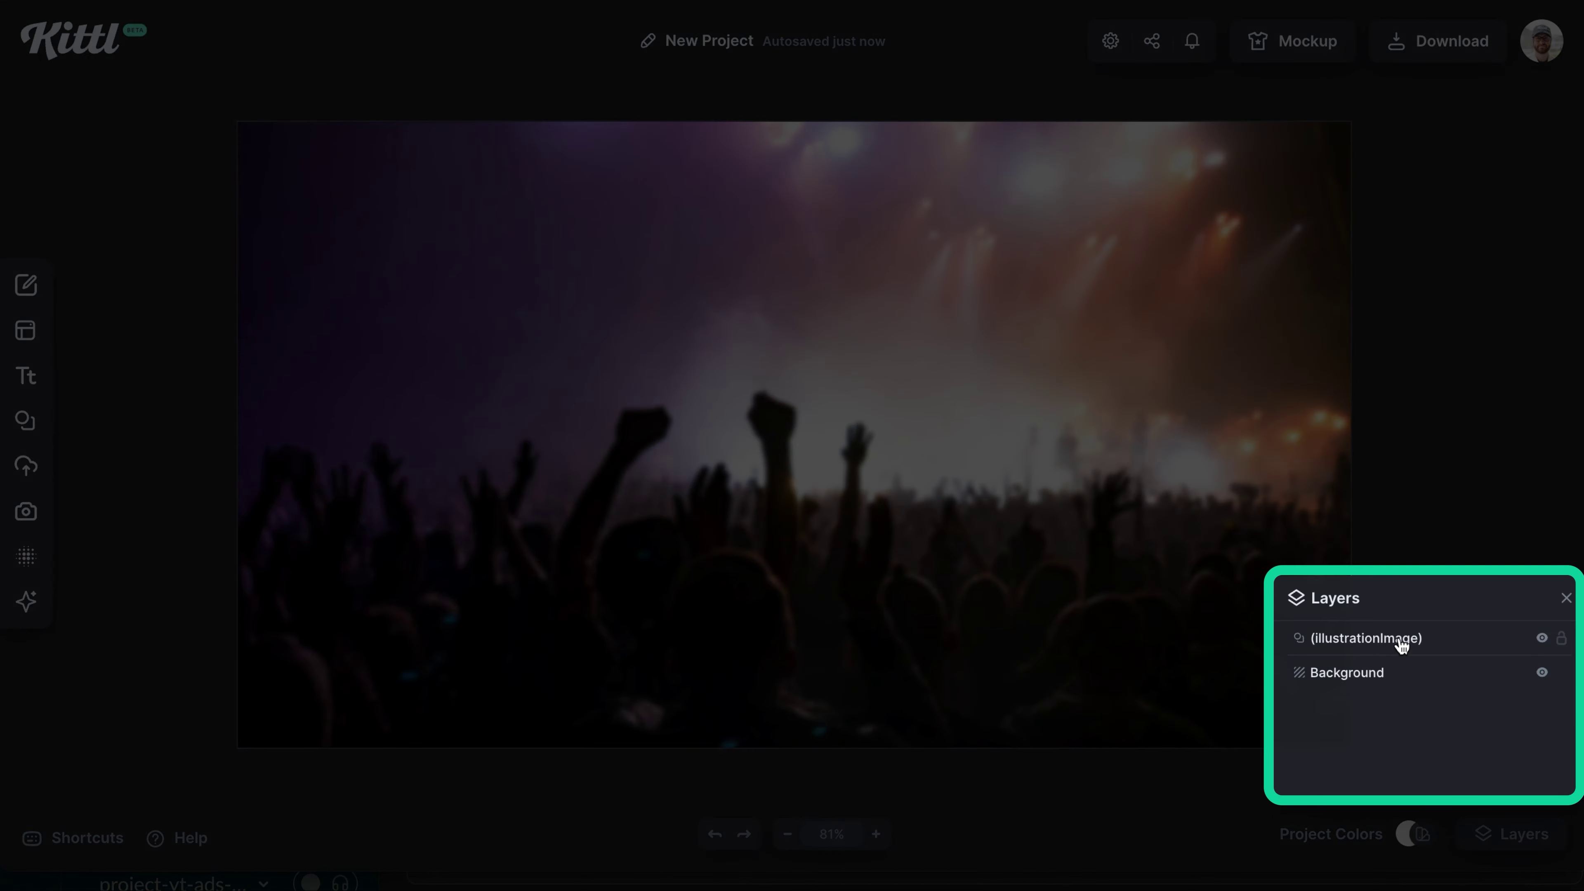
double_click(1397, 639)
type("Back")
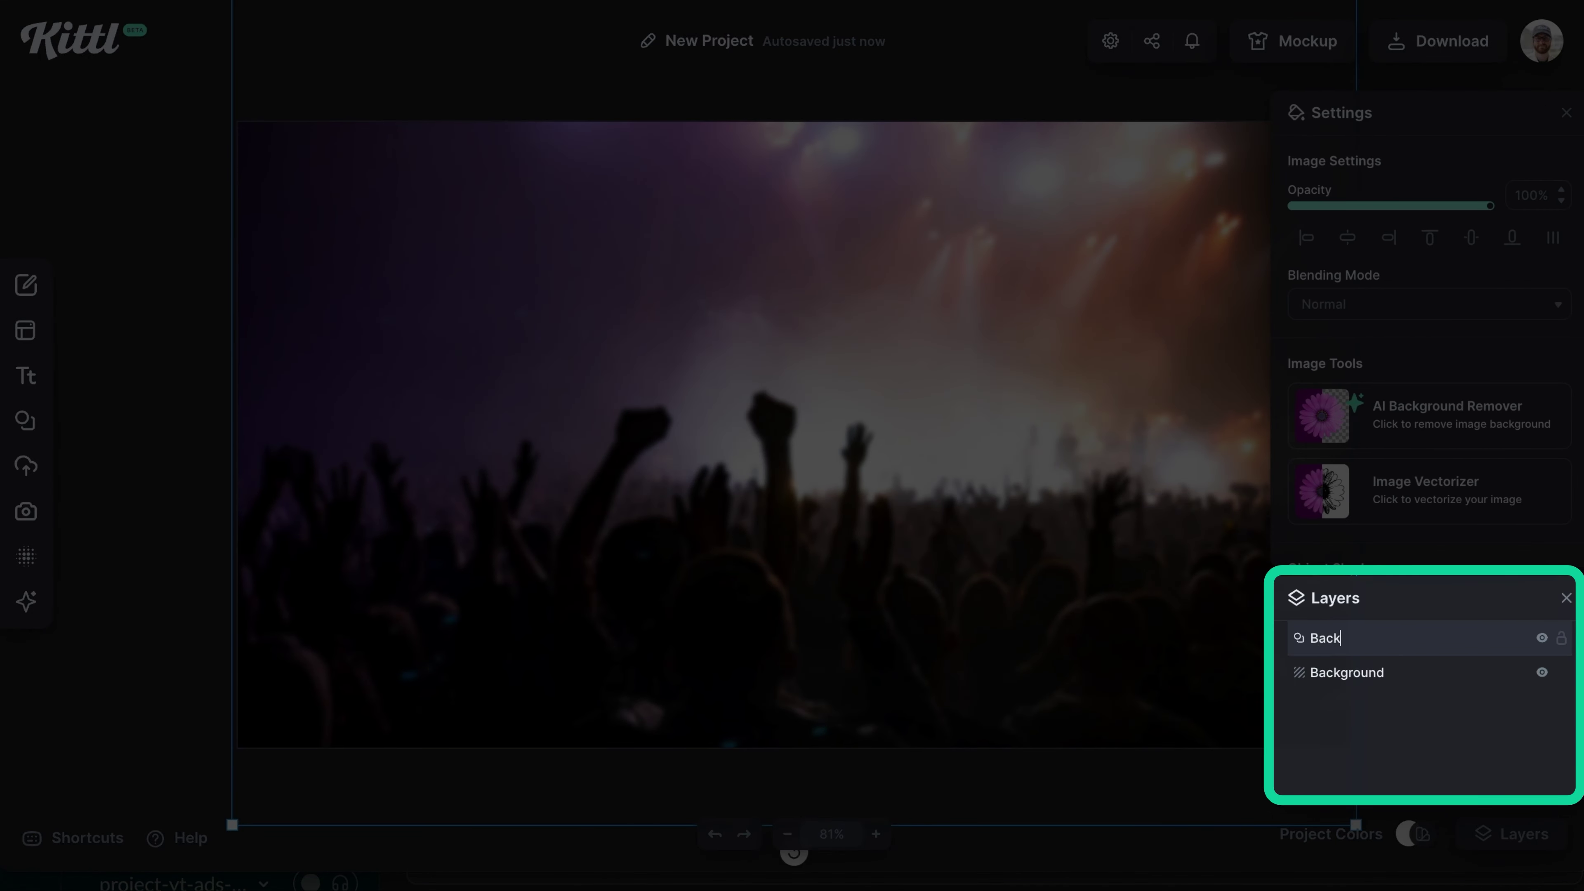
type("ground Imag")
left_click(1562, 641)
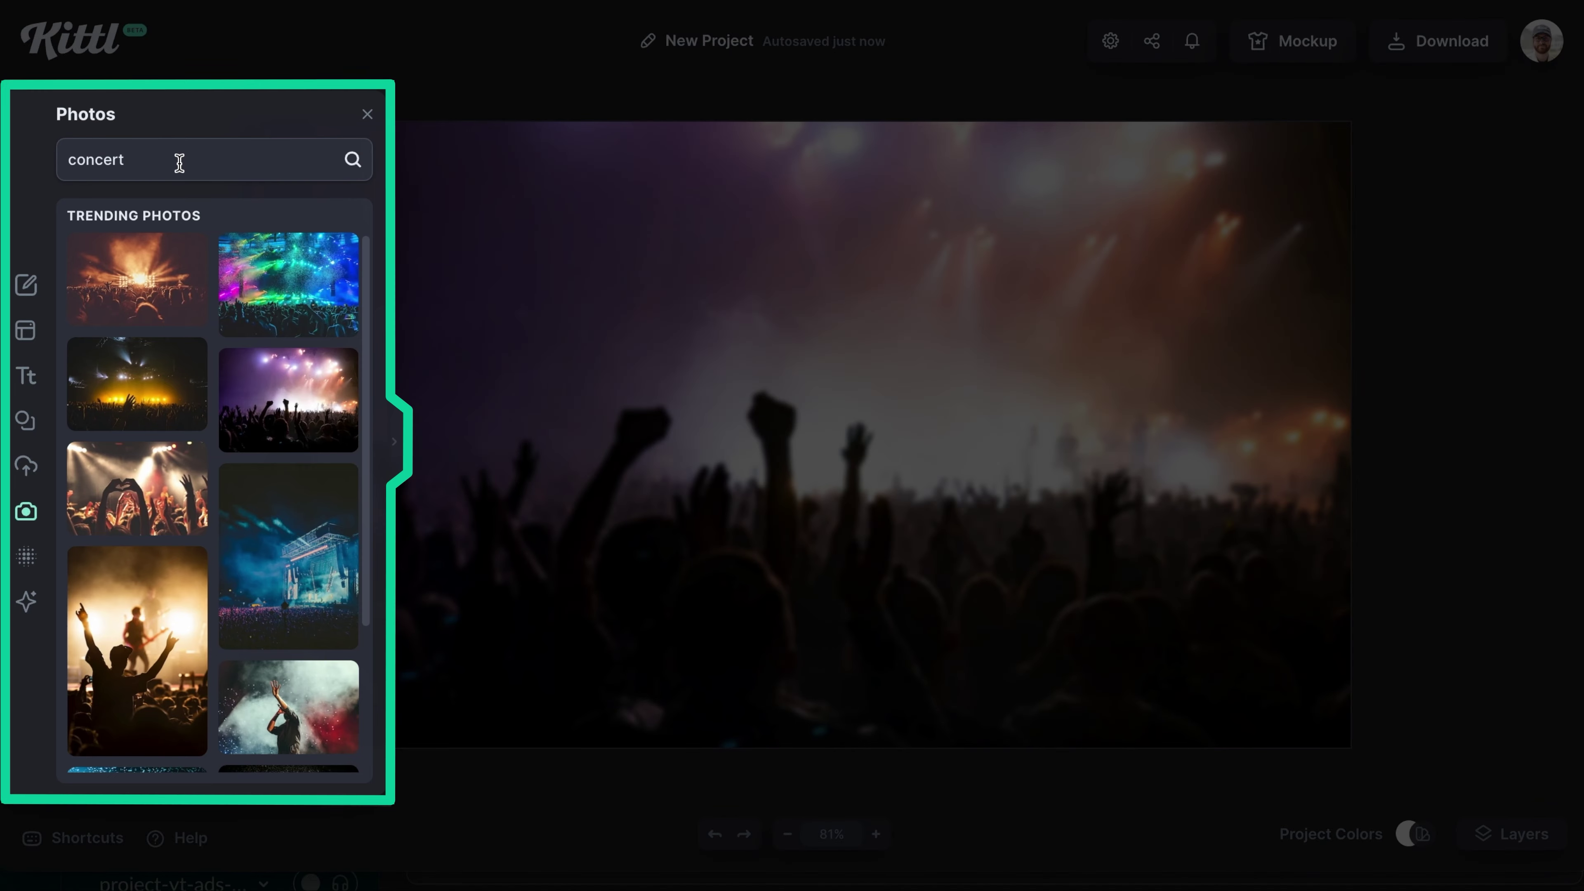
- Search photos for 'excited' and add the man in red glasses to the canvas
double_click(179, 162)
key("BackSpace")
key("Return")
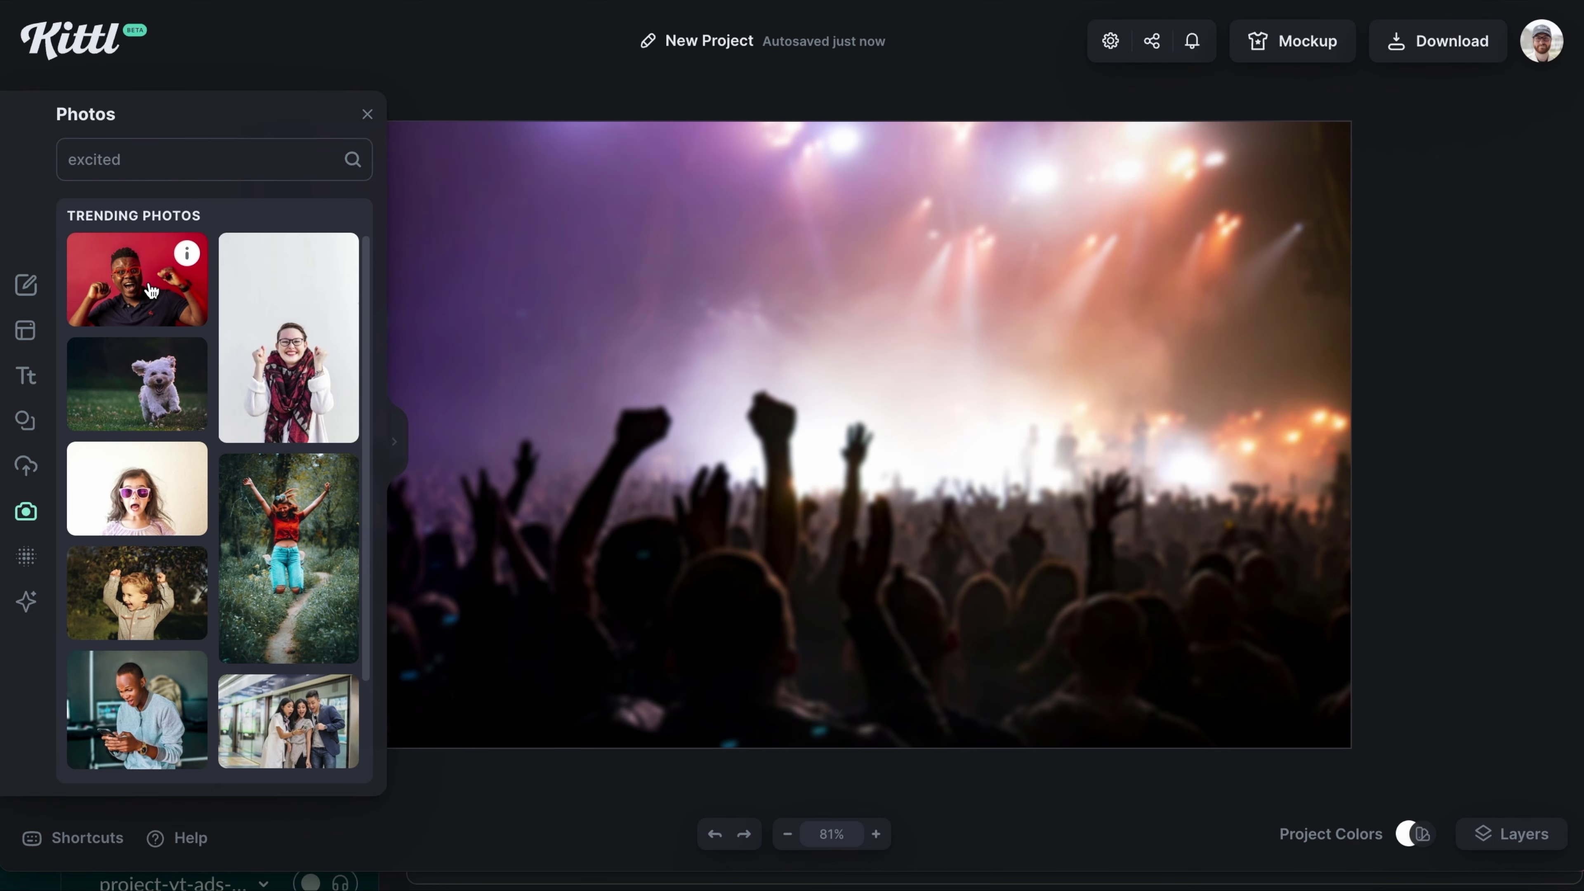
left_click(152, 290)
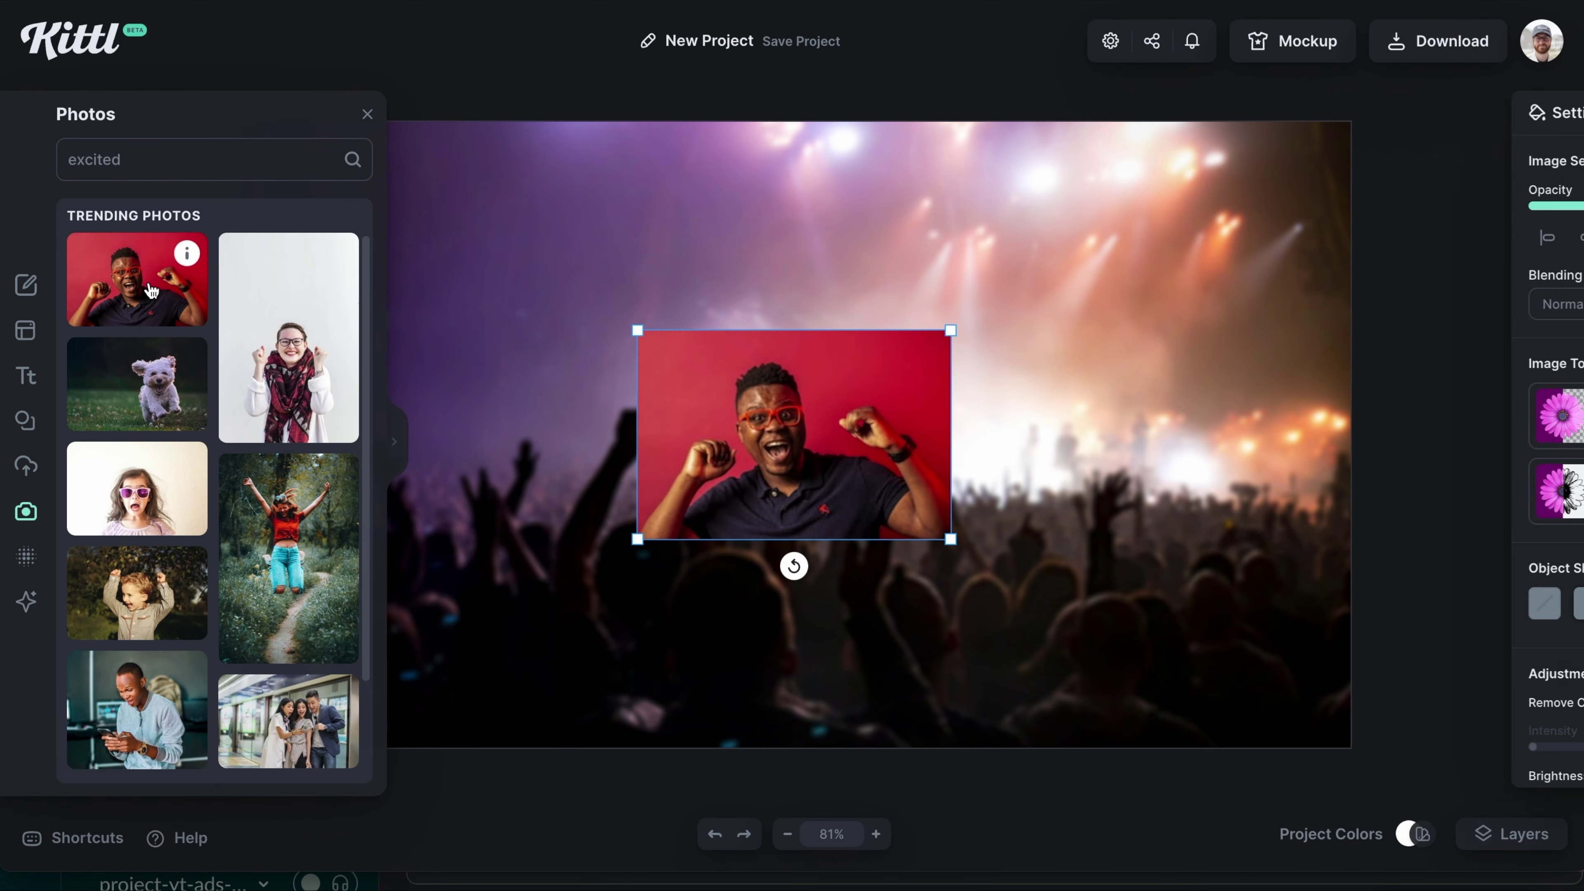
left_click(367, 116)
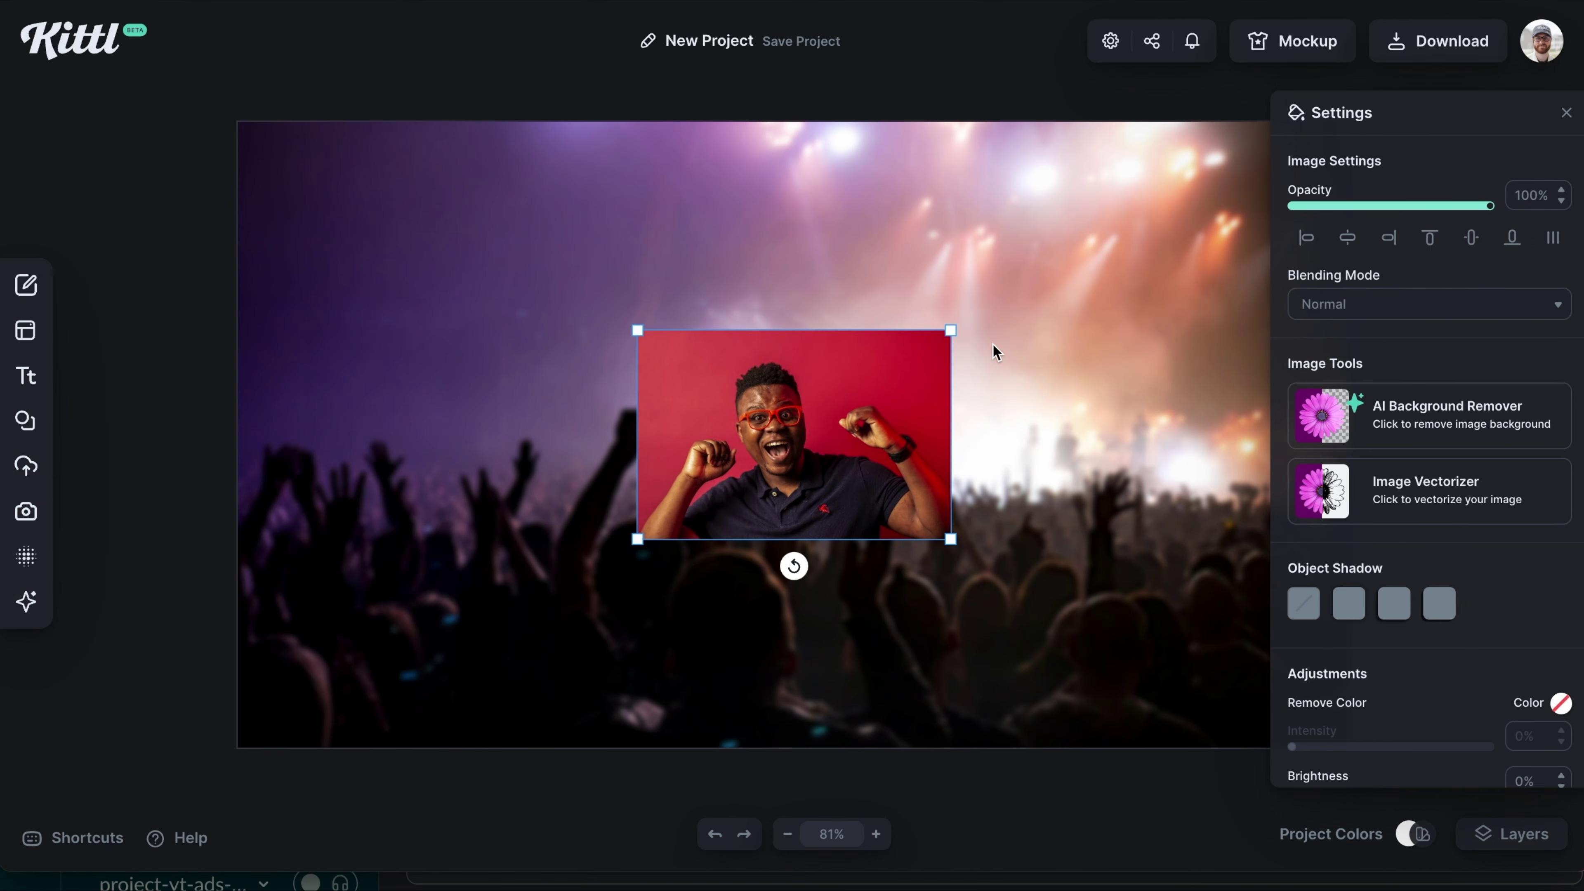
- Enlarge the man and remove his red backdrop with the AI Background Remover
left_click_drag(952, 329, 1129, 217)
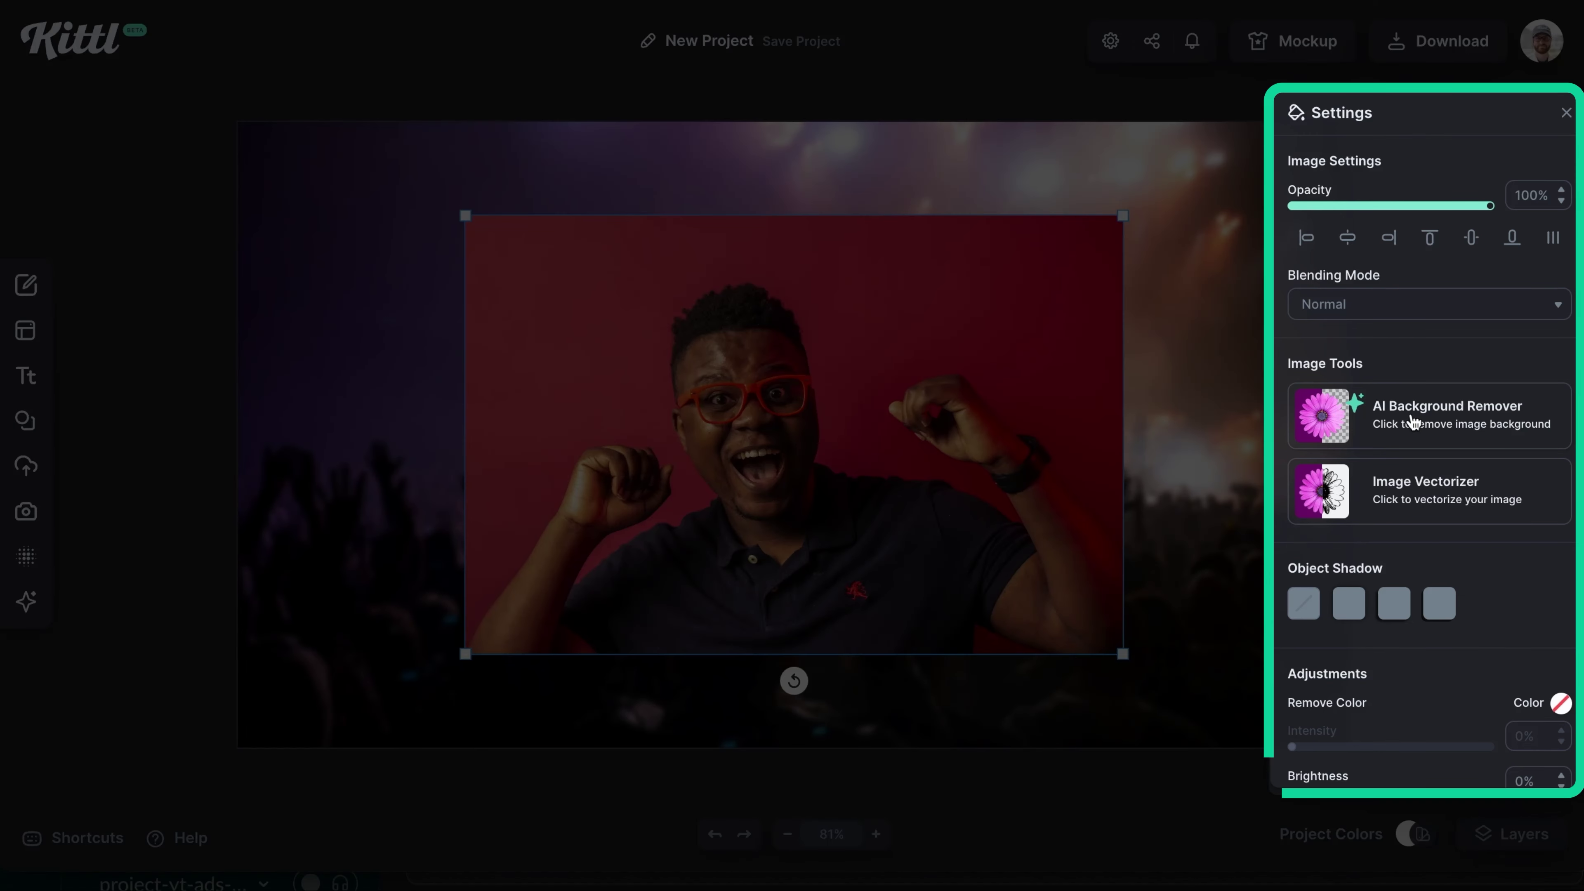
left_click(1412, 421)
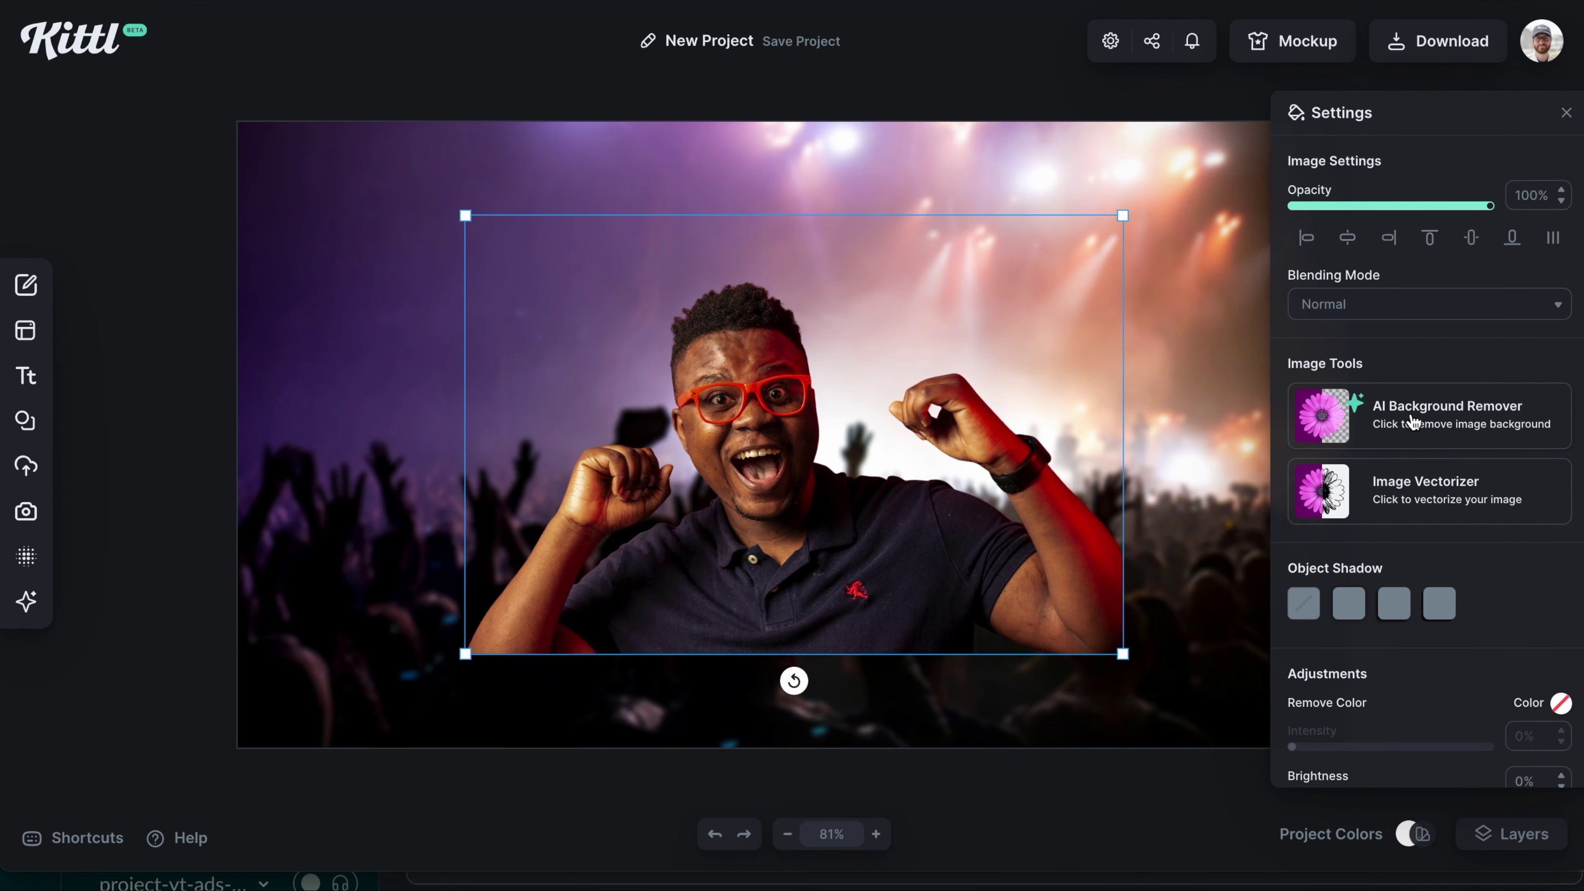
mouse_move(1123, 216)
left_mouse_down()
mouse_move(1142, 201)
mouse_move(1111, 223)
left_mouse_up()
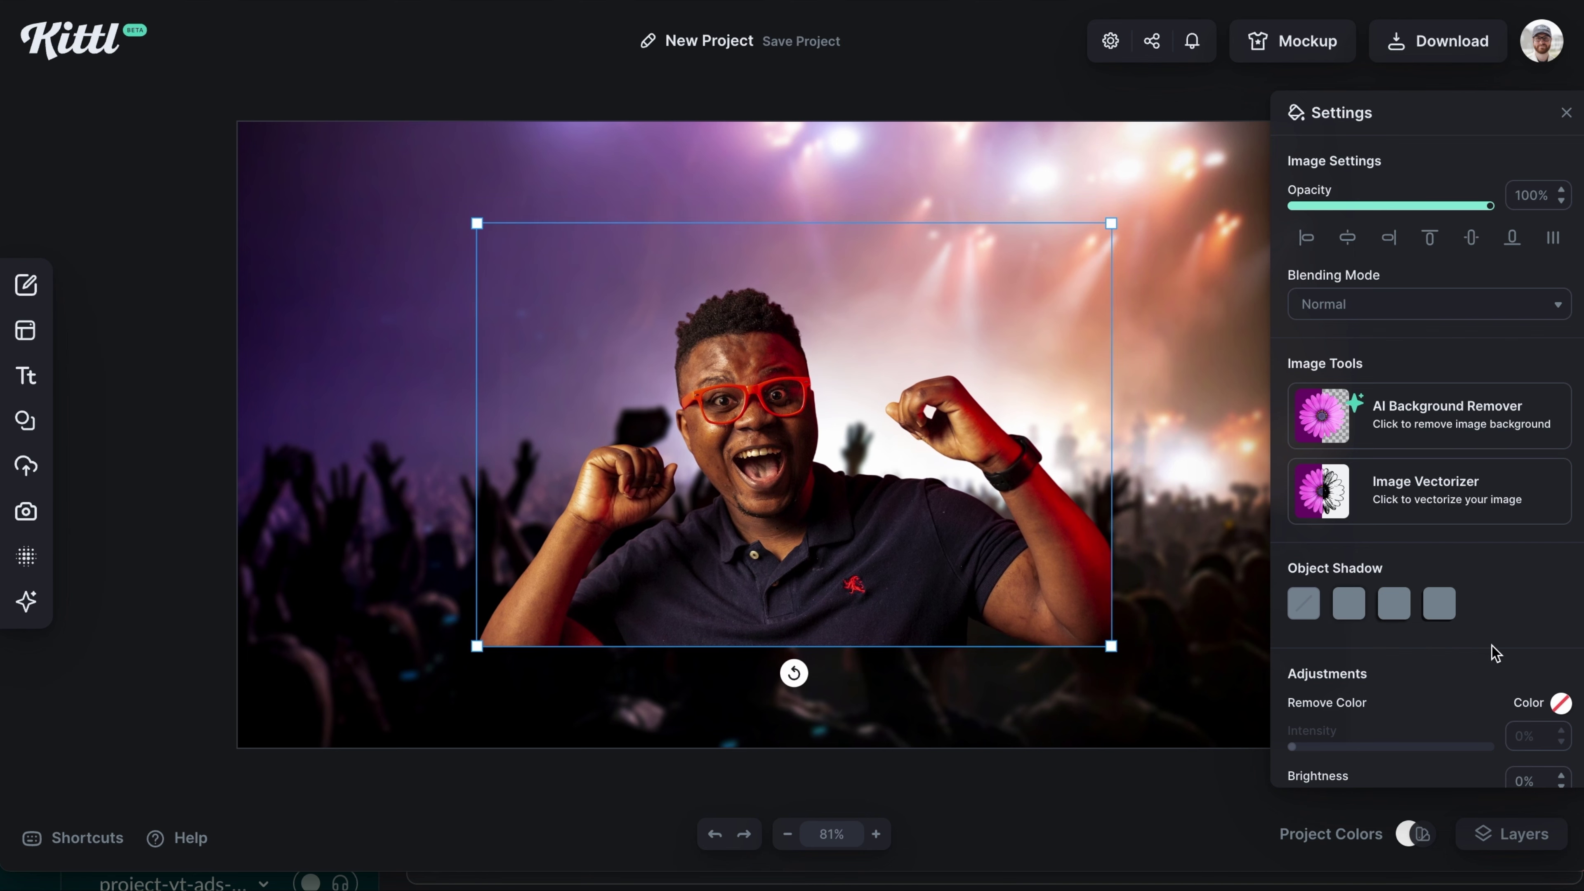
- Set the man's brightness to 22% and saturation to 17%
scroll(1495, 654, "down", 5)
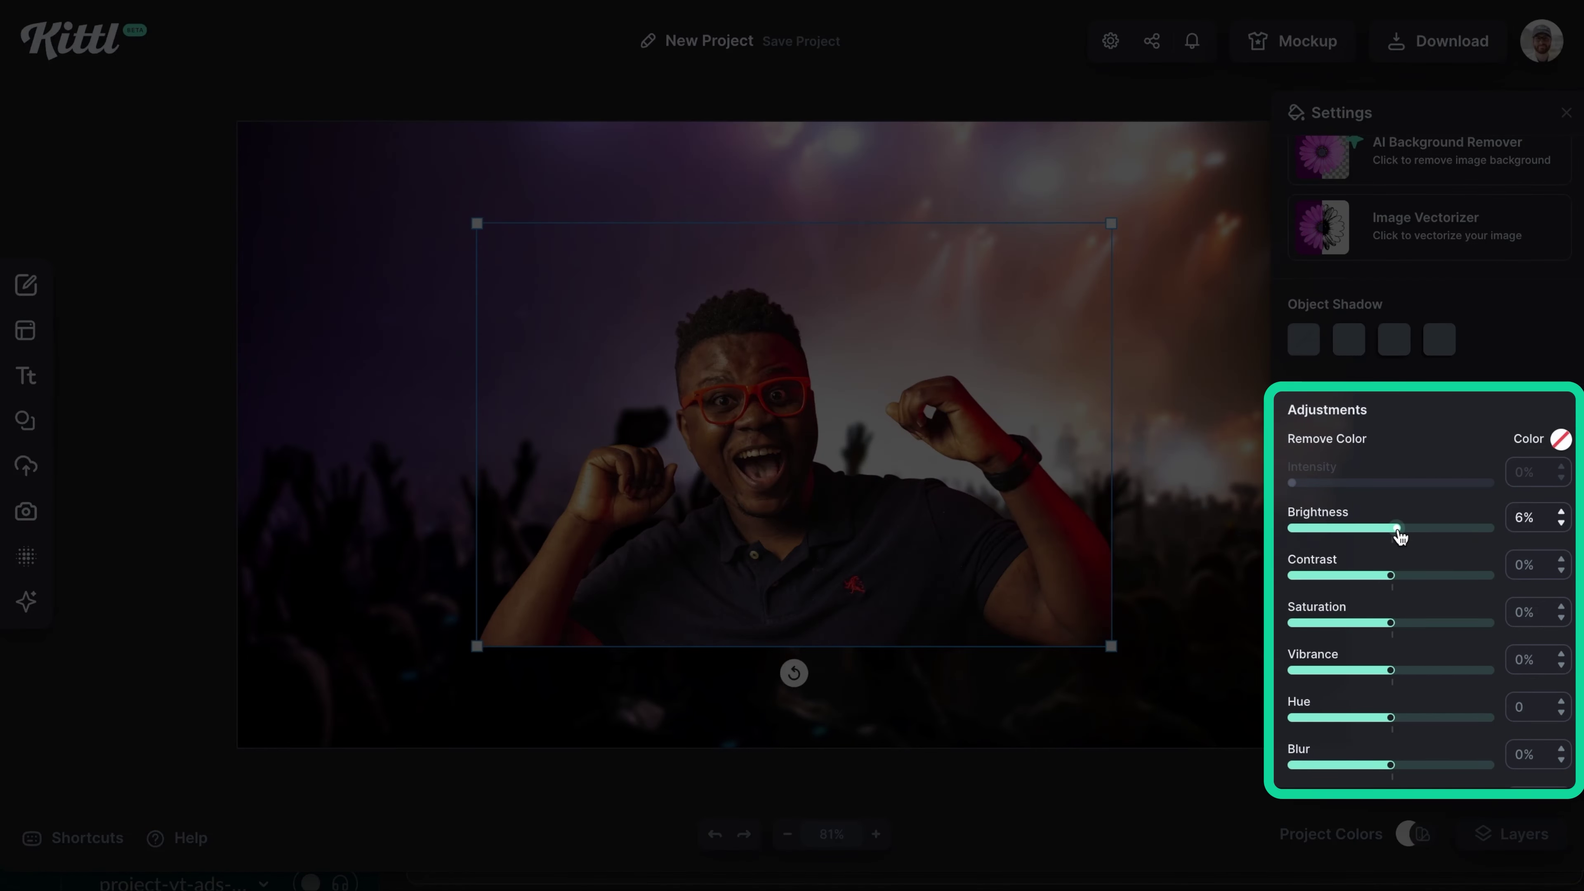
left_click_drag(1399, 535, 1401, 580)
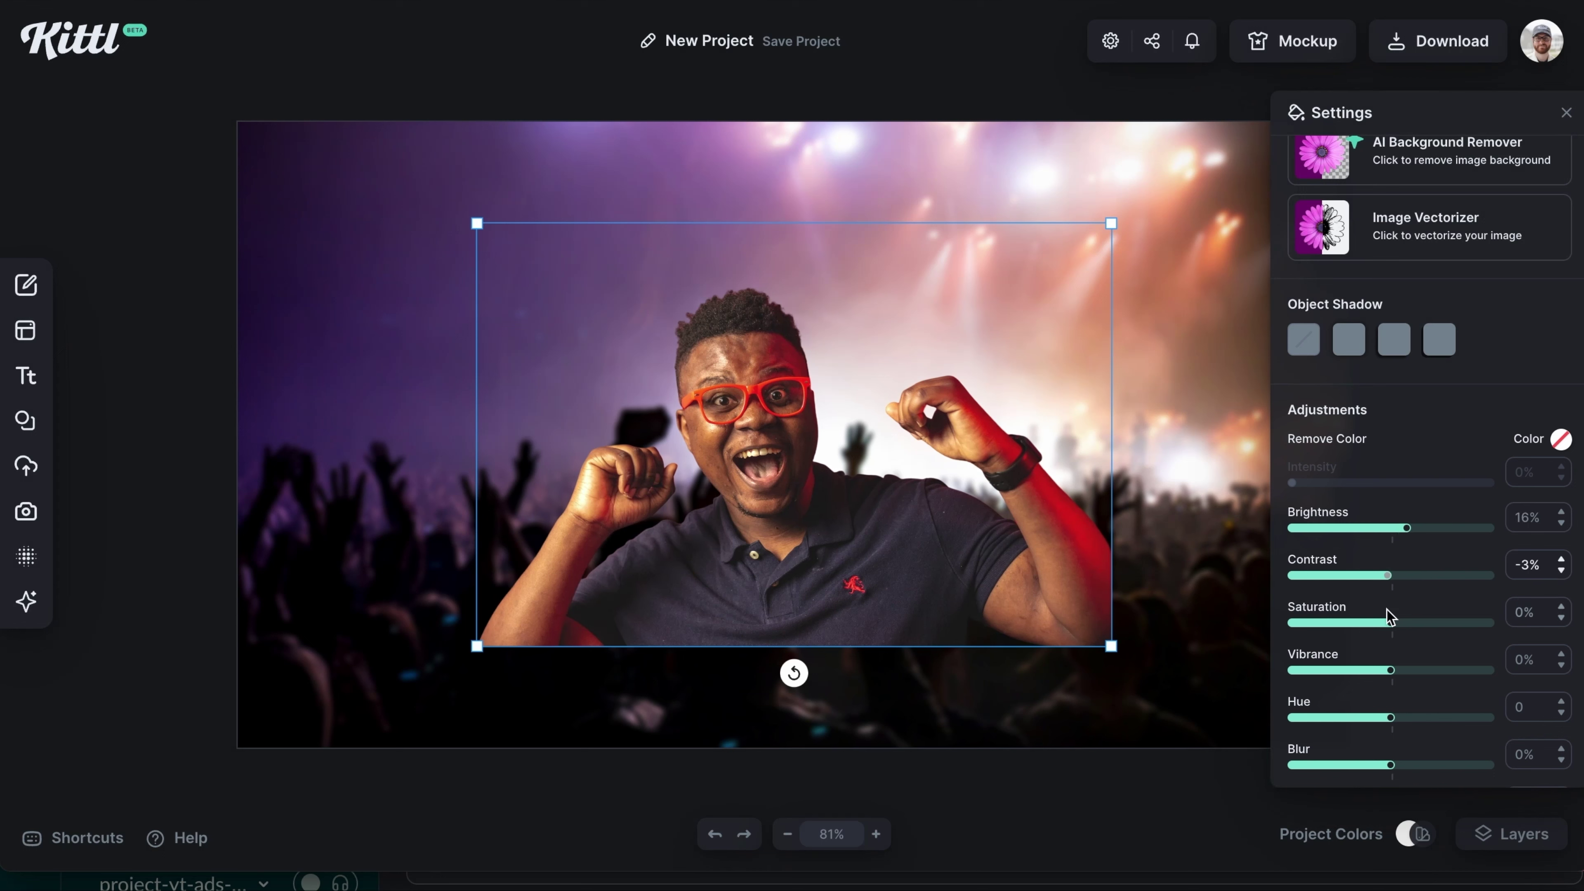
left_click_drag(1399, 630, 1413, 631)
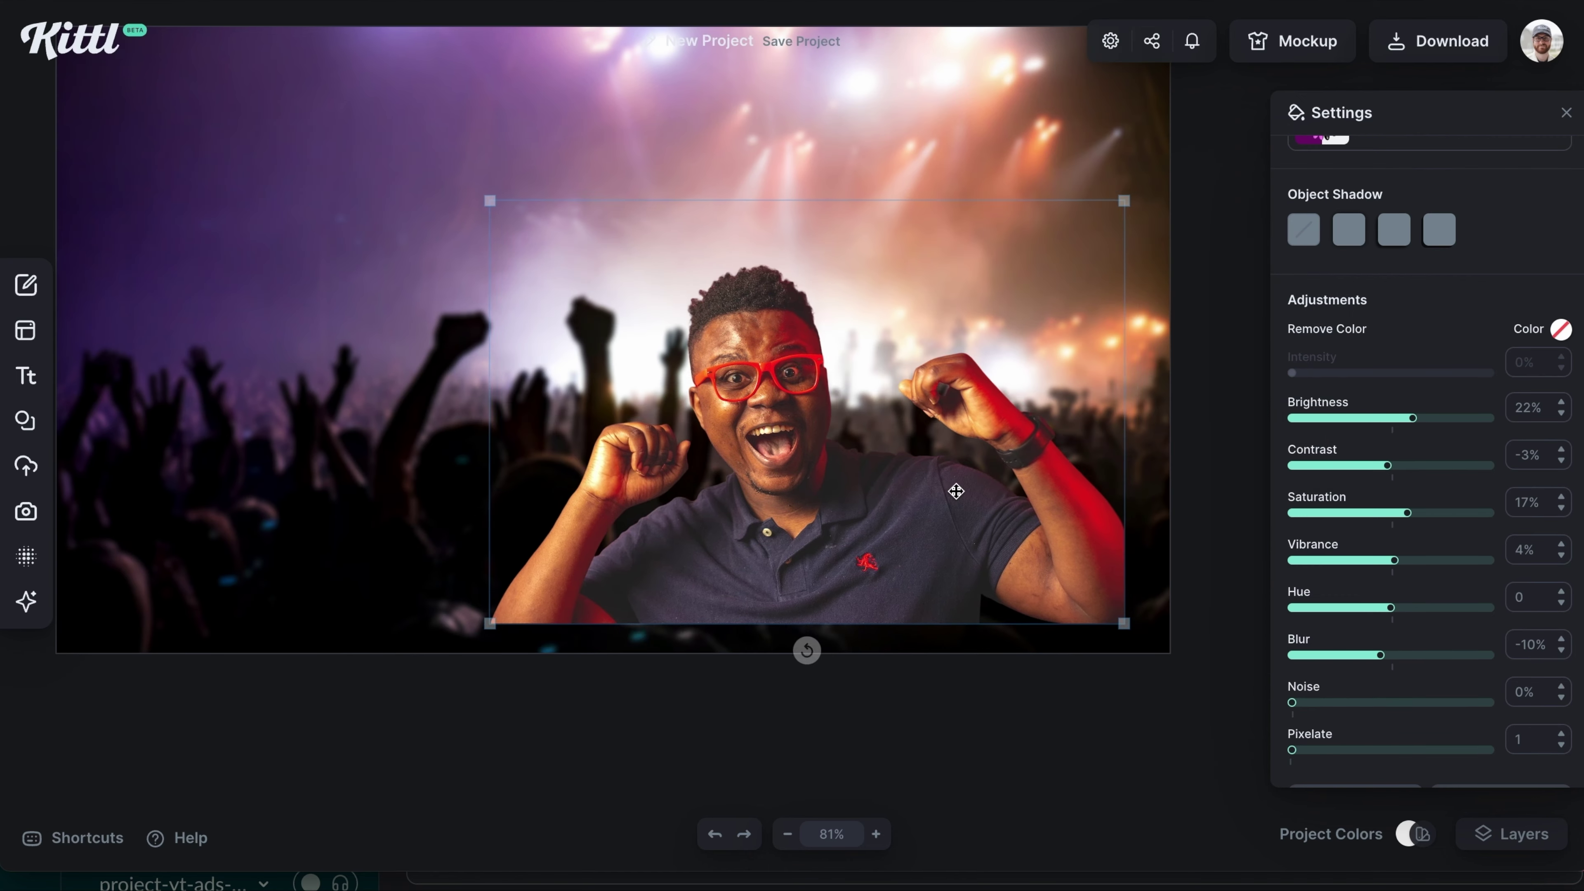
- Move the man toward the lower right and enlarge him
left_click_drag(936, 491, 1050, 538)
left_click_drag(587, 244, 548, 220)
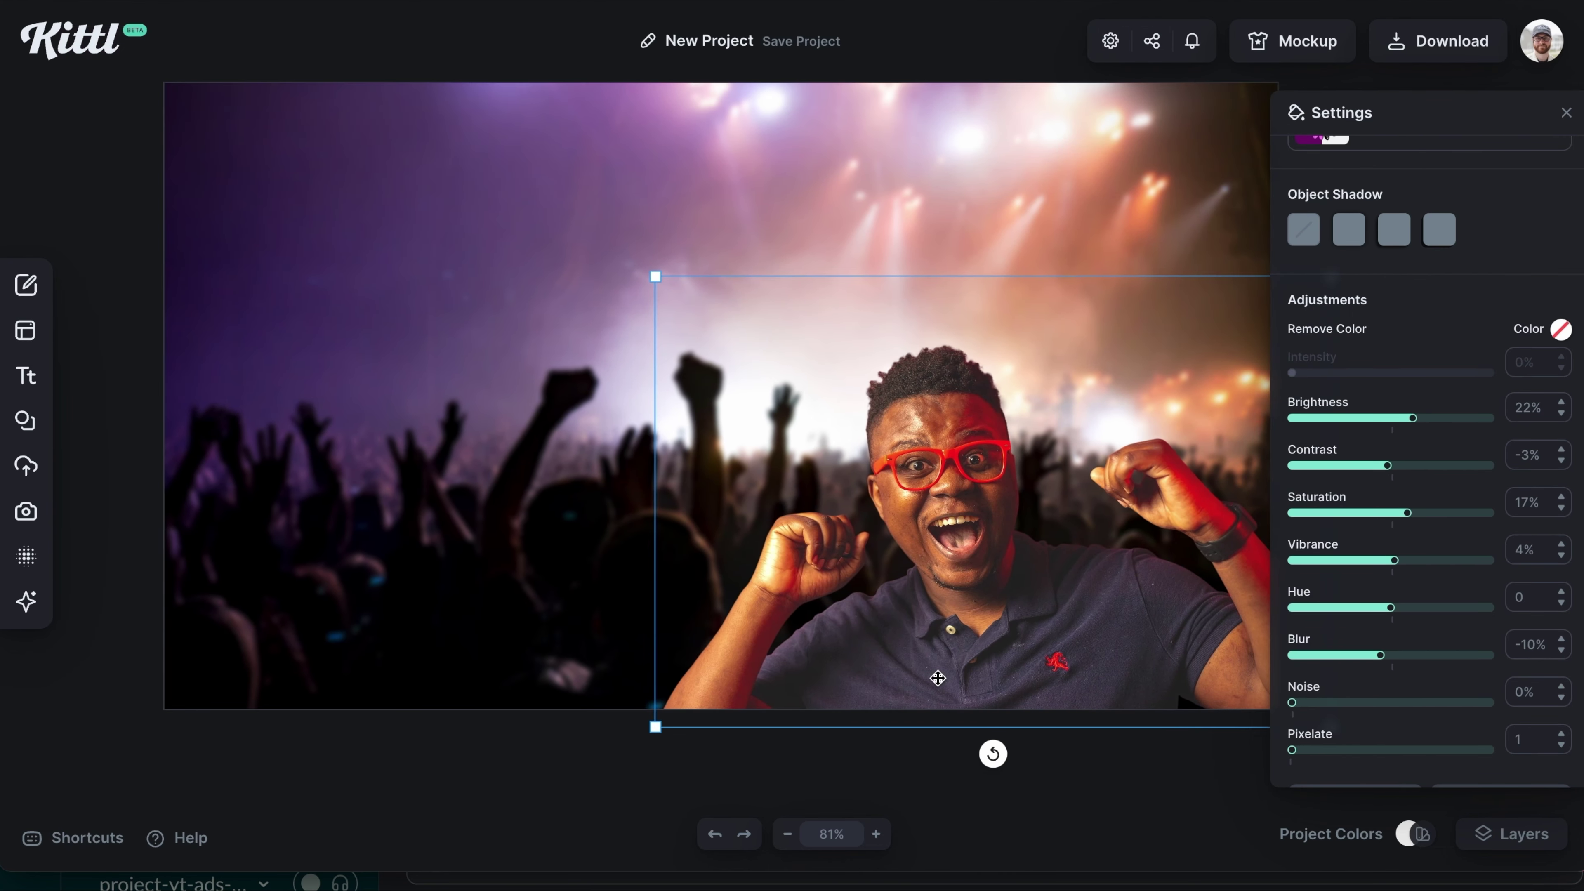
scroll(938, 679, "right", 5)
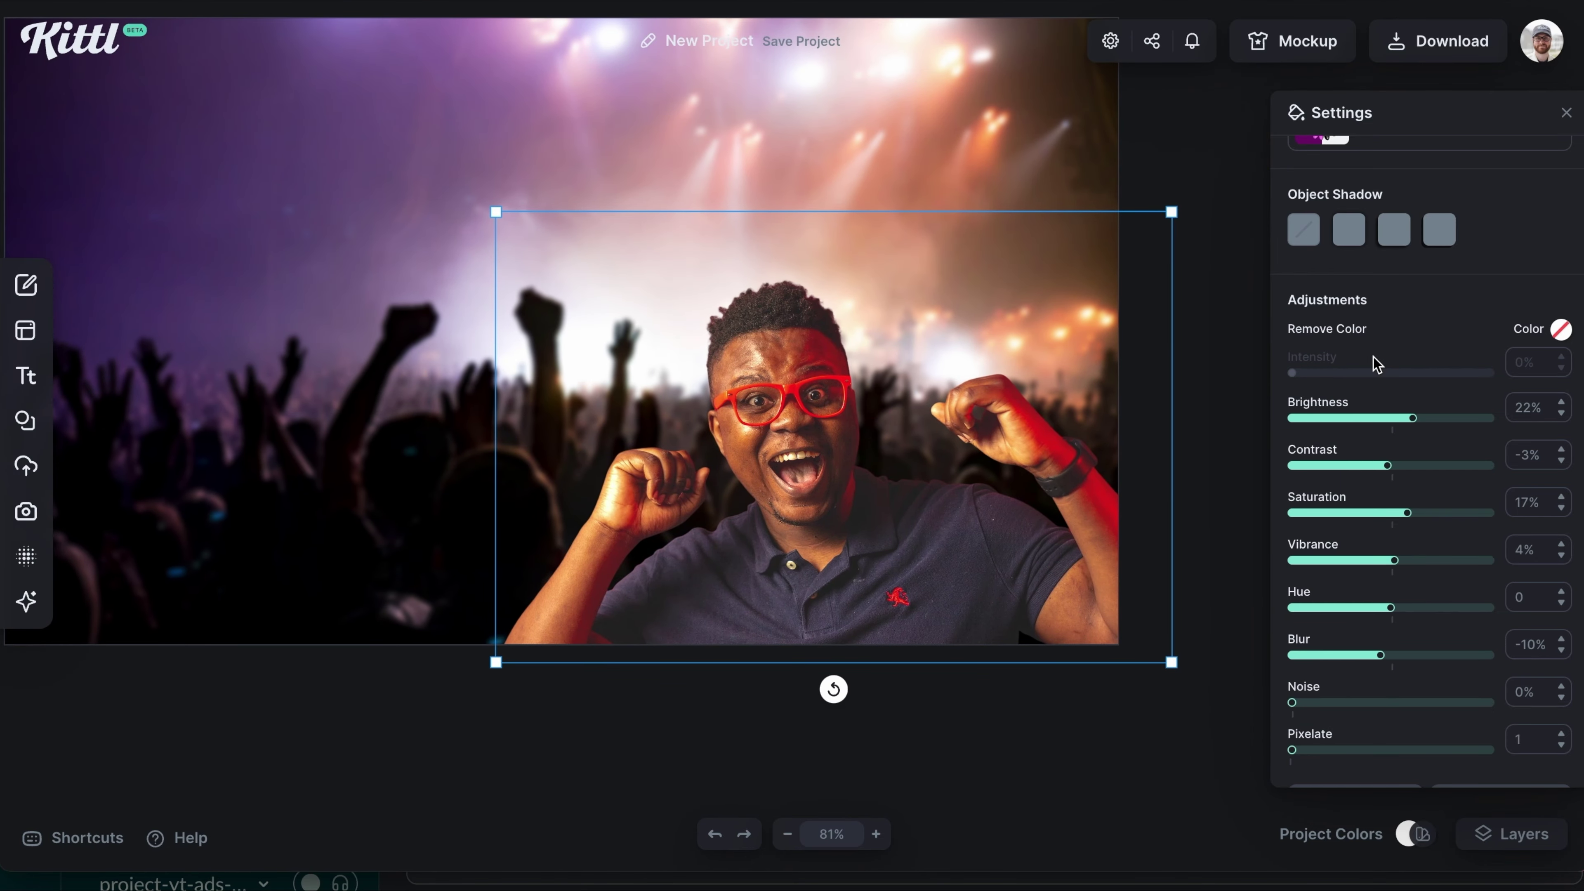
left_click(1246, 488)
left_click(998, 540)
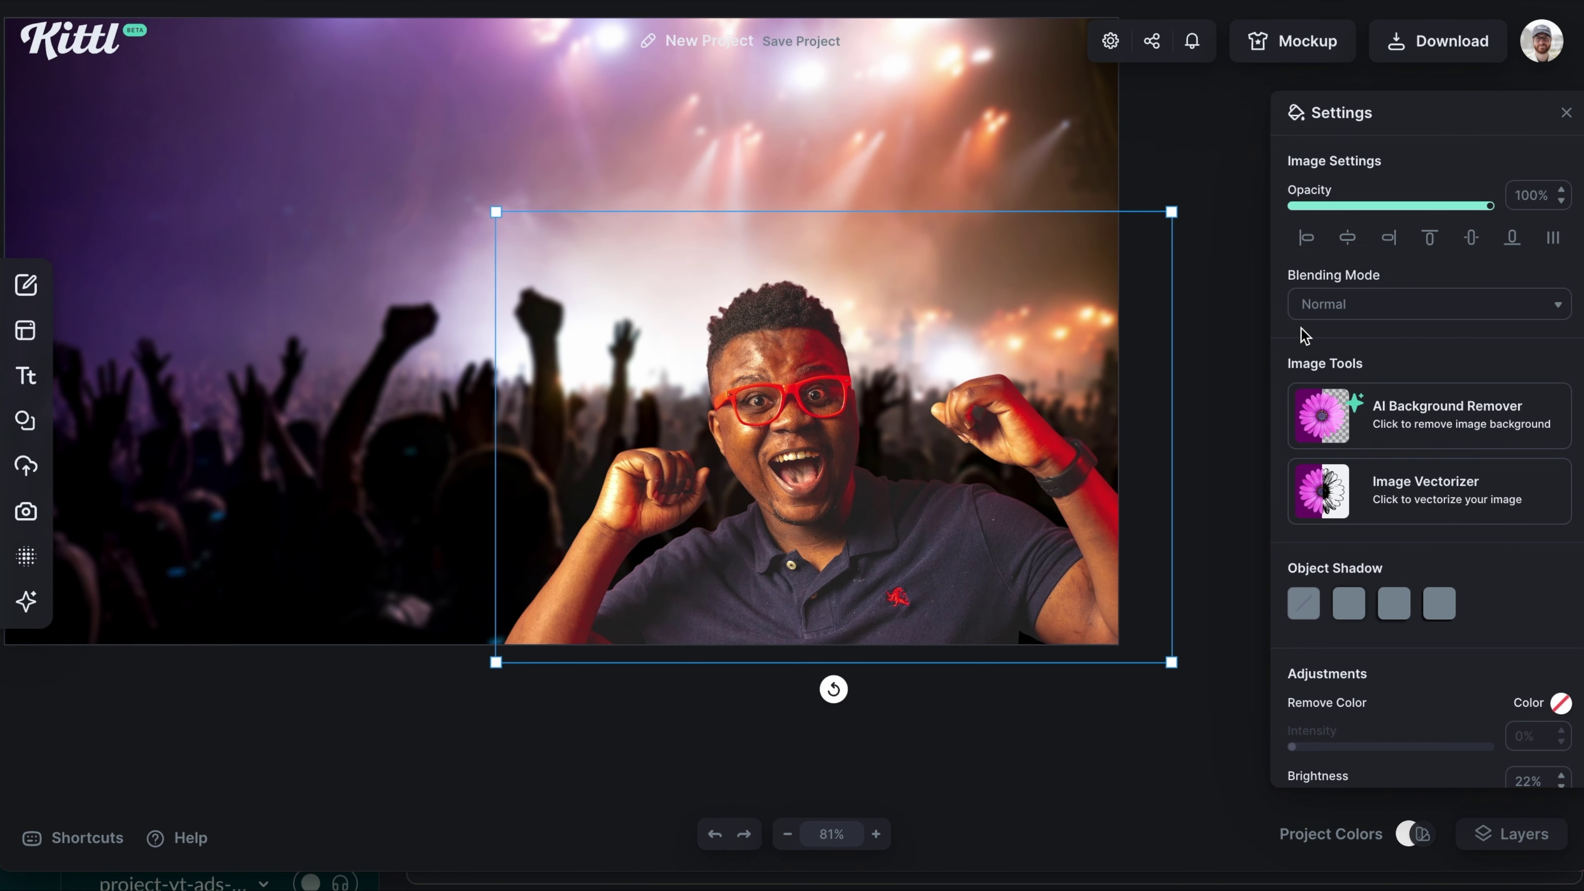
- Add an object shadow to the man, coloured red sampled from the image
scroll(1415, 392, "down", 2)
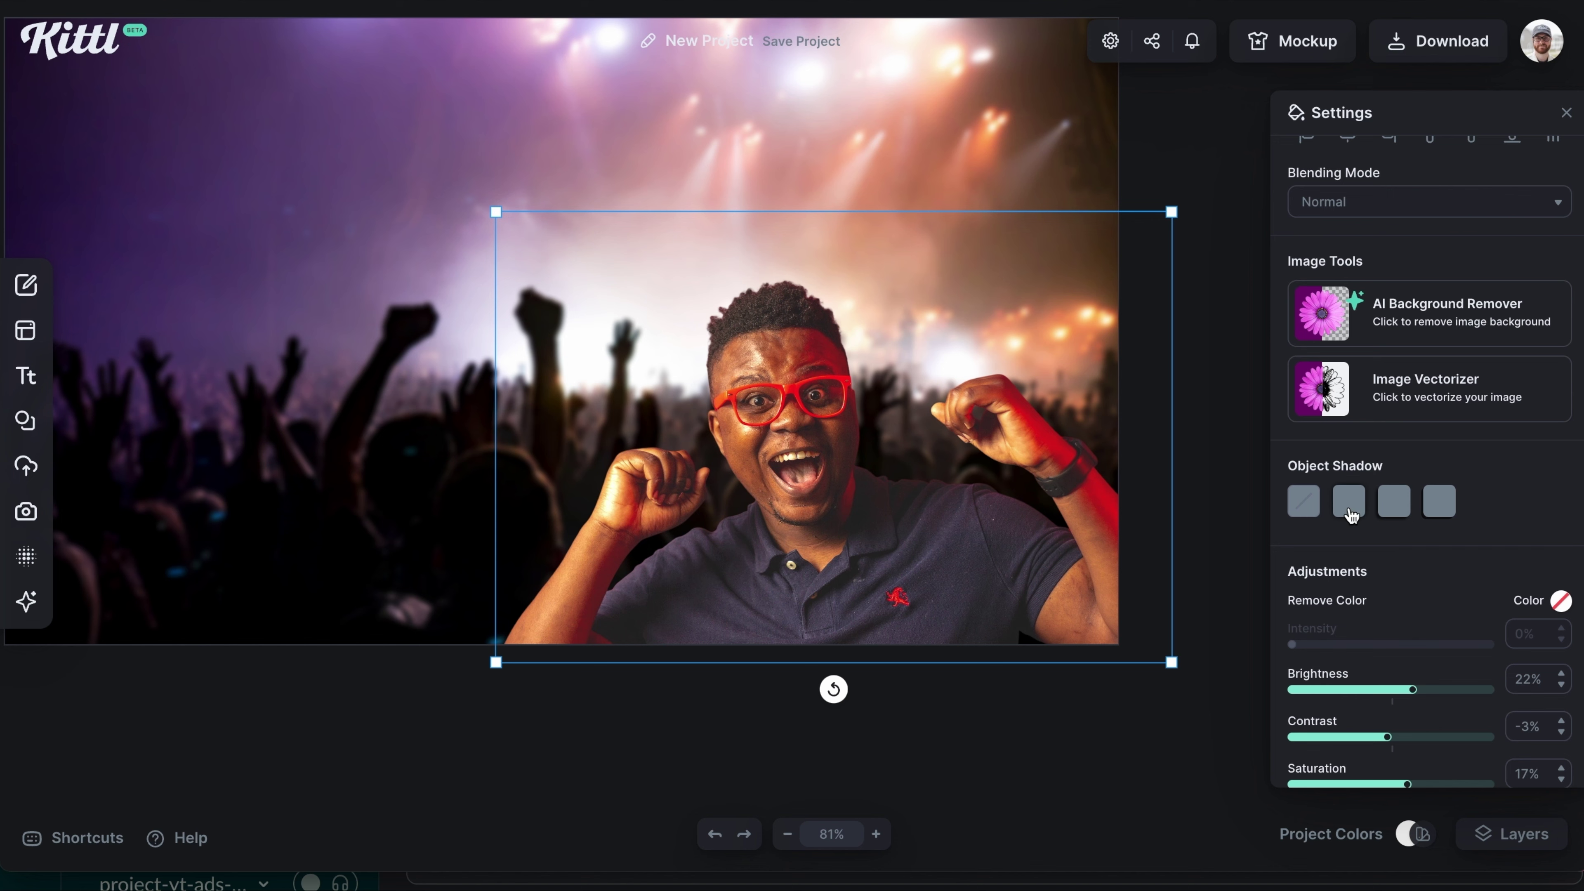
left_click(1349, 502)
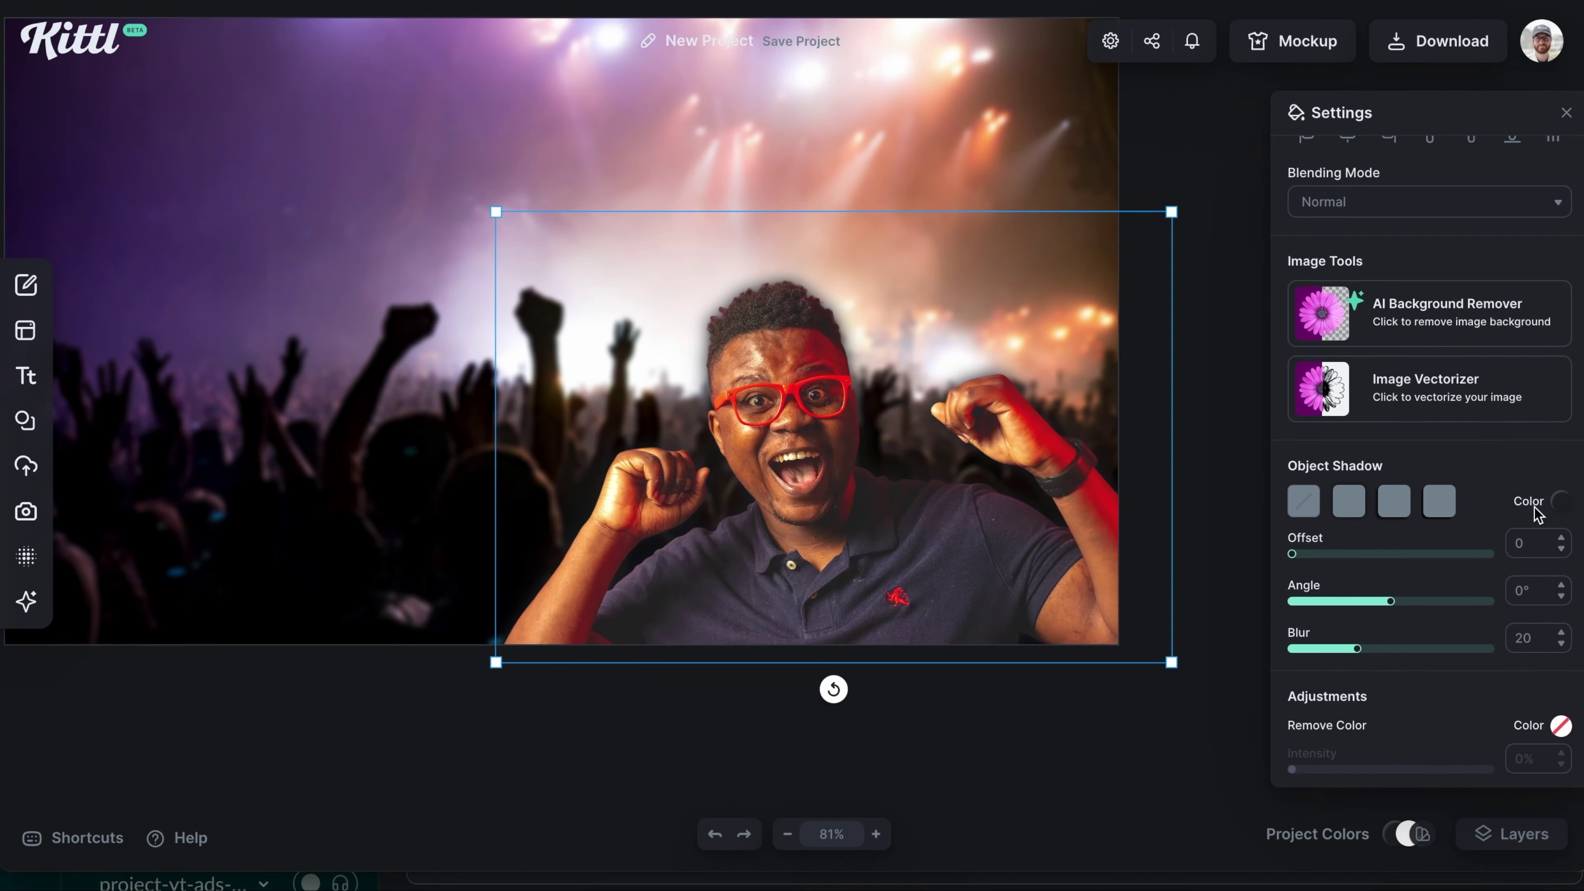
left_click(1561, 503)
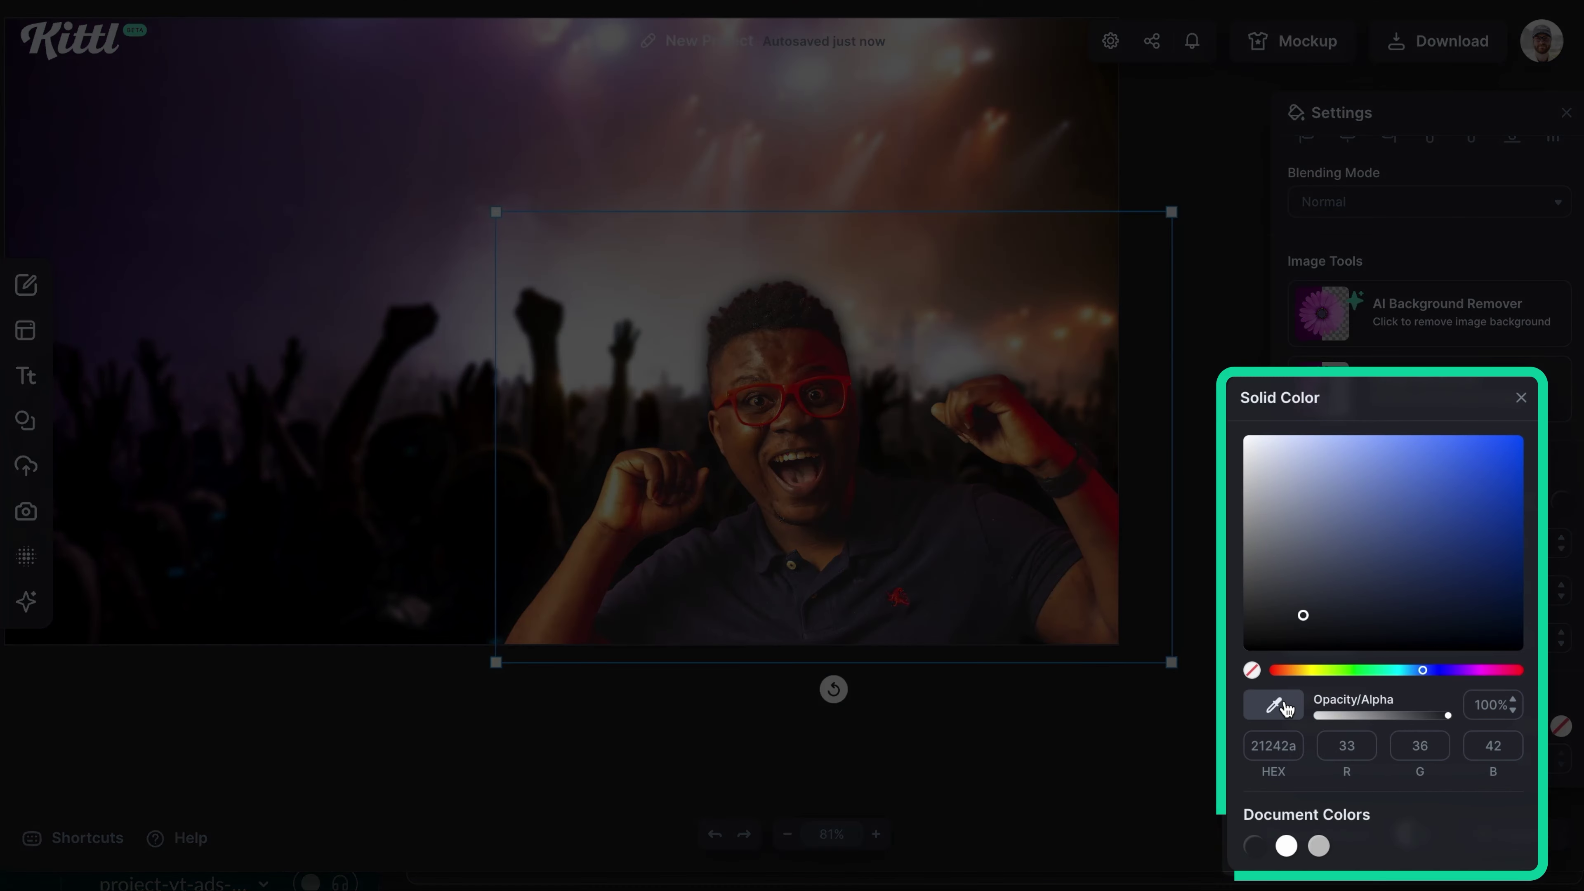
left_click(1288, 704)
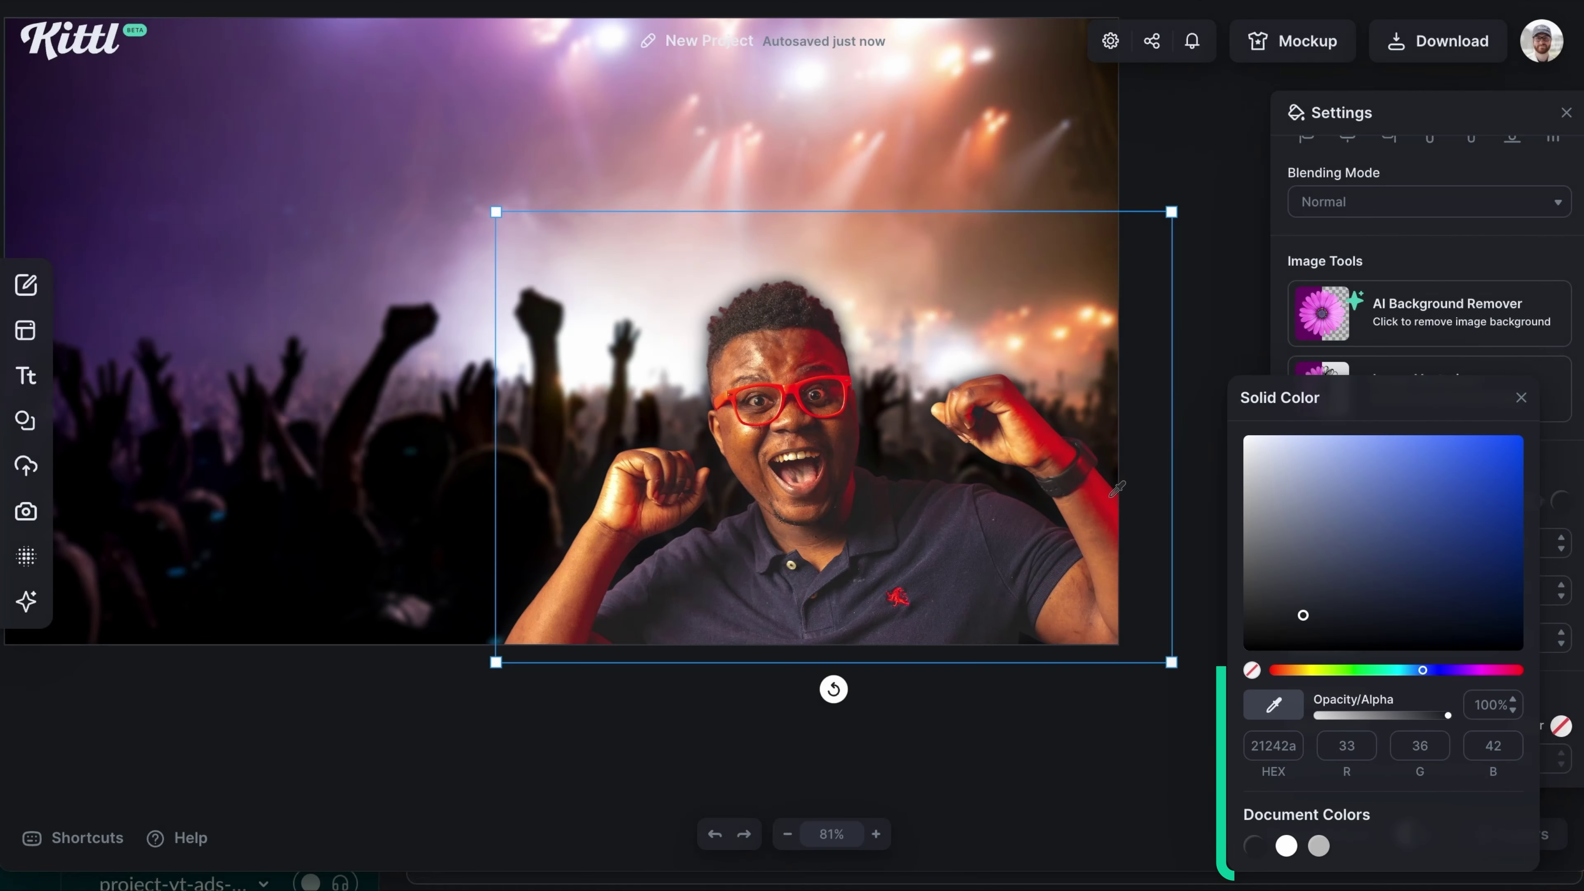
left_click(1112, 499)
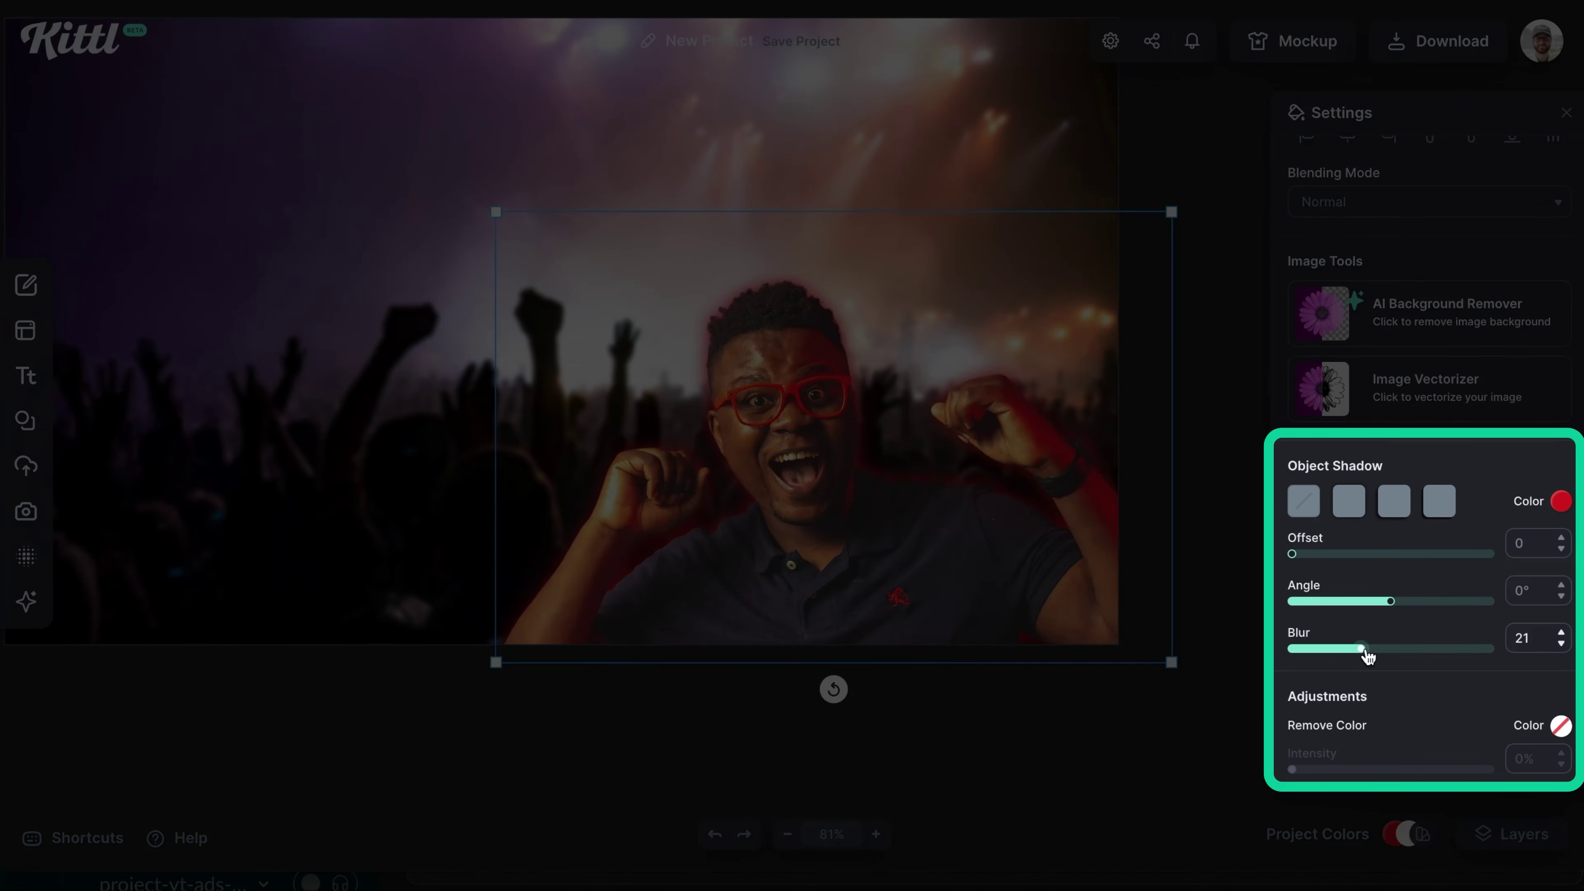
- Set the red shadow to blur 28, angle -16° and offset 9
left_click_drag(1368, 655, 1394, 659)
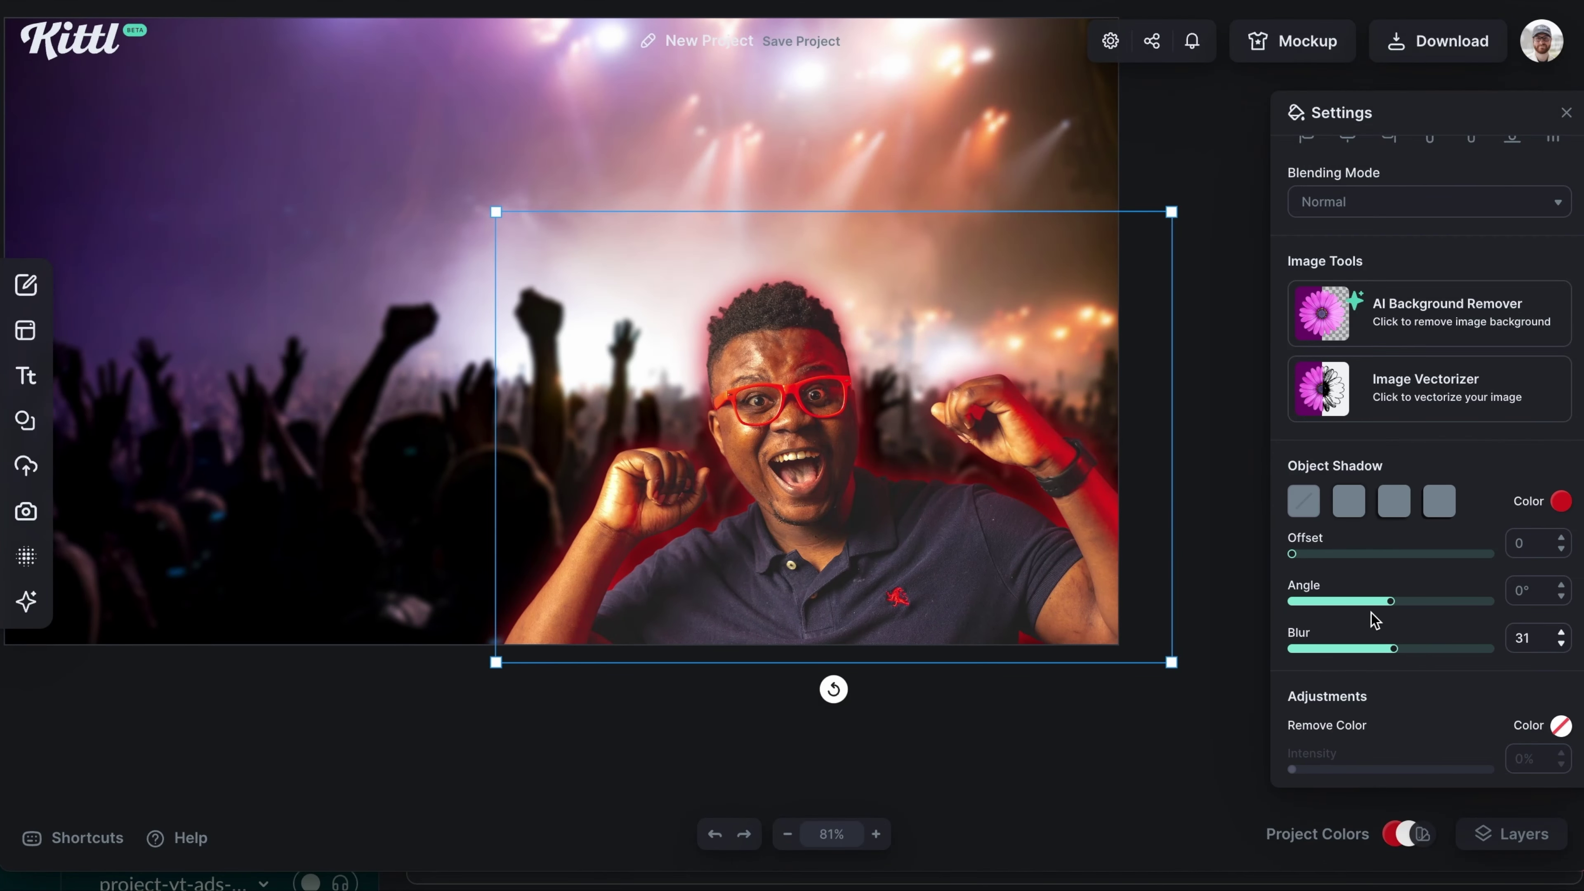
mouse_move(1391, 604)
left_mouse_down()
mouse_move(1328, 603)
mouse_move(1293, 562)
mouse_move(1319, 604)
mouse_move(1385, 606)
left_mouse_up()
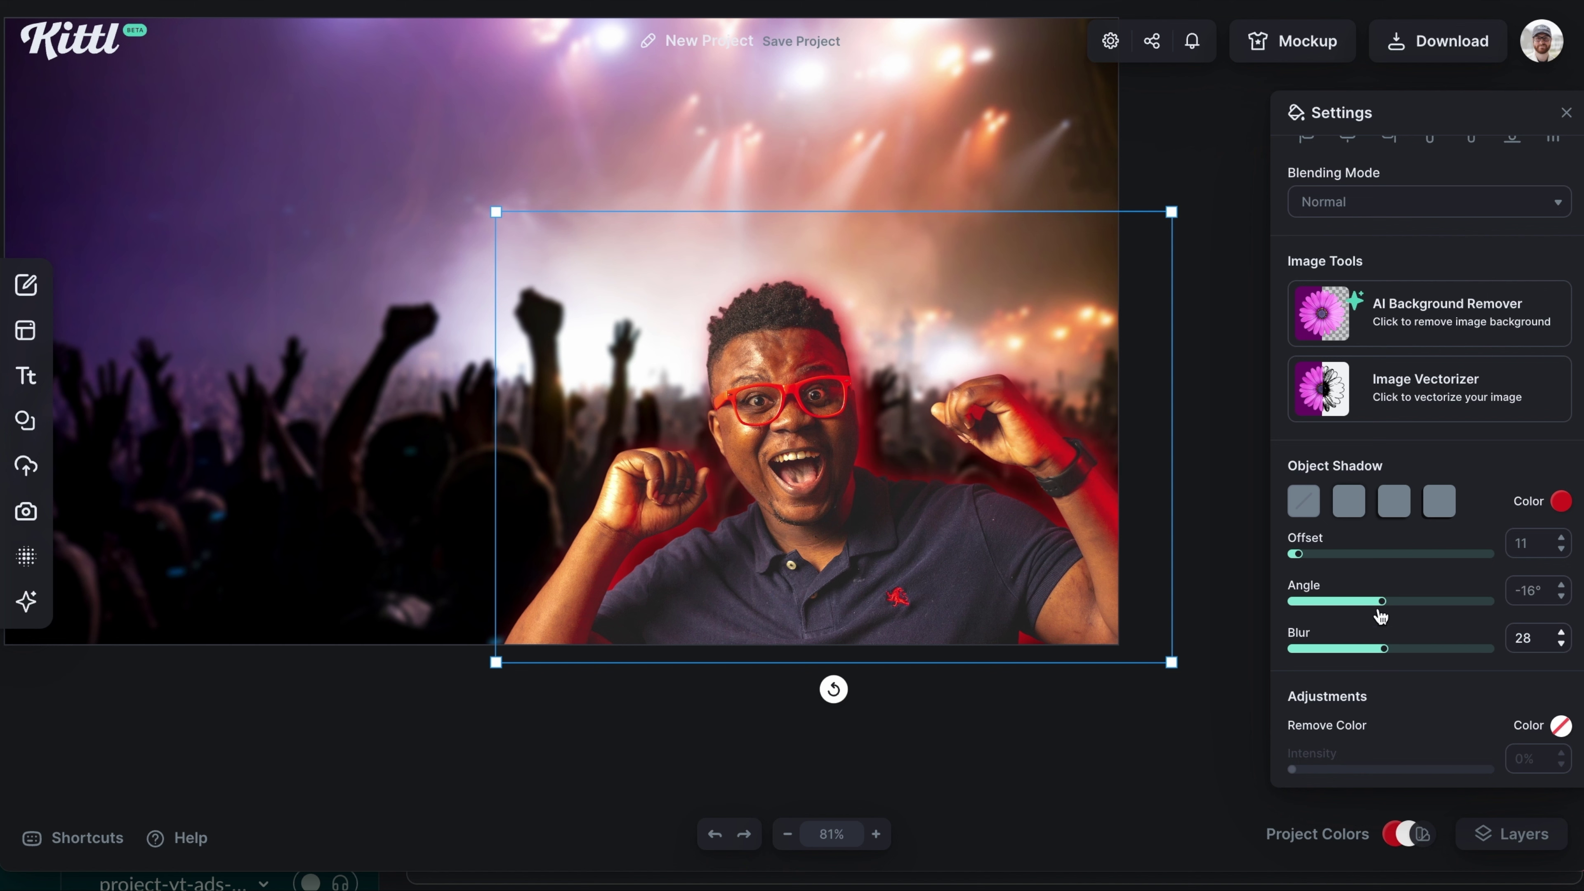
left_click_drag(1306, 563, 1298, 558)
- Search the photo library for 'electric guitar'
left_click(1161, 749)
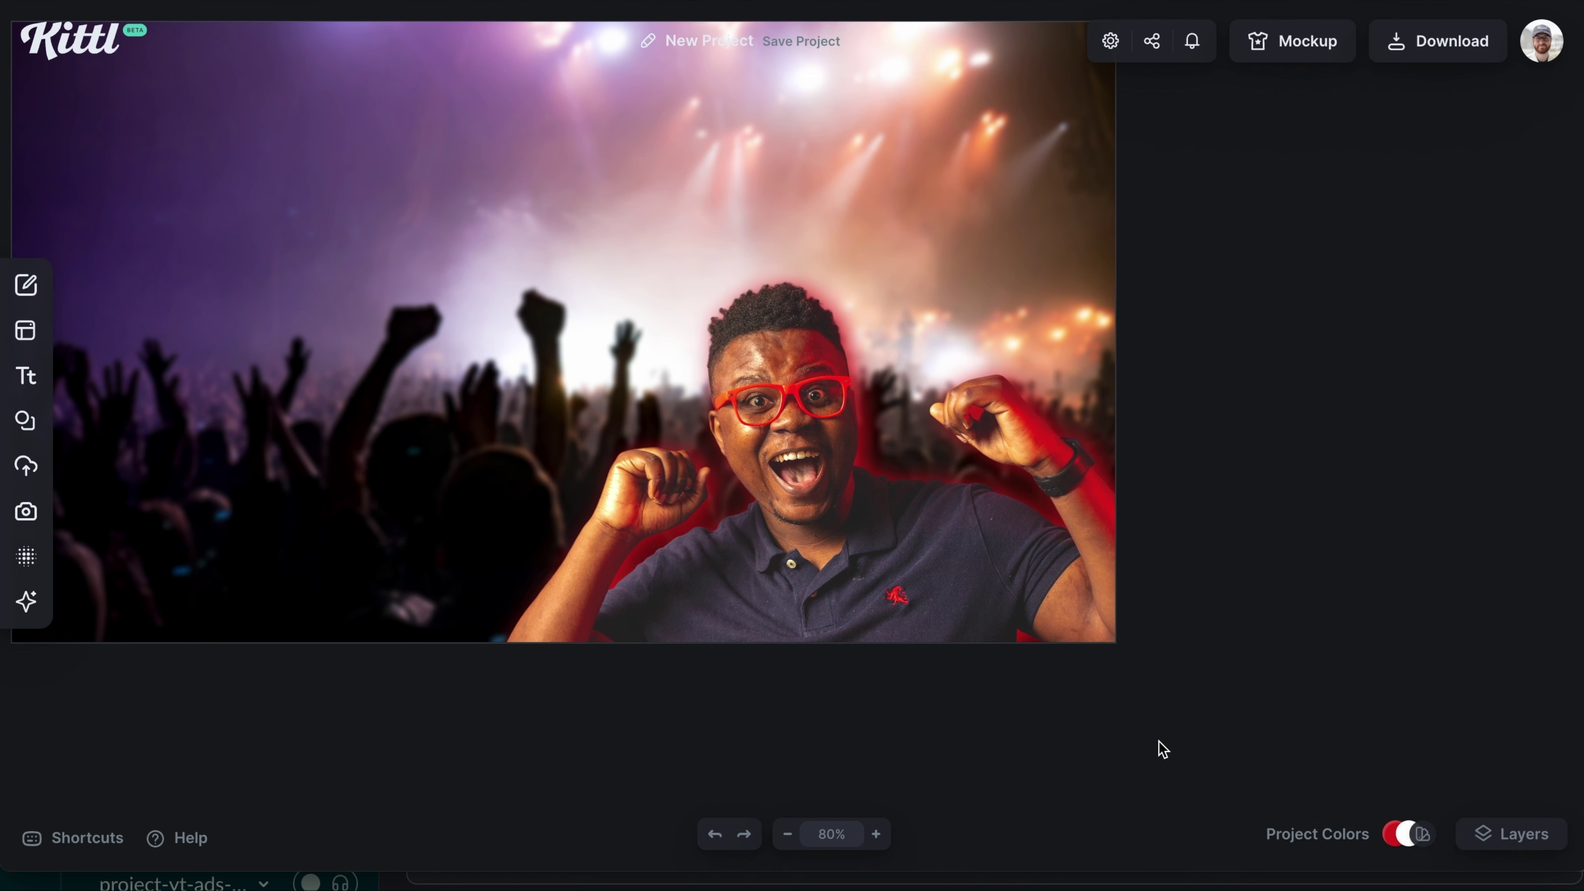
key("shift+1")
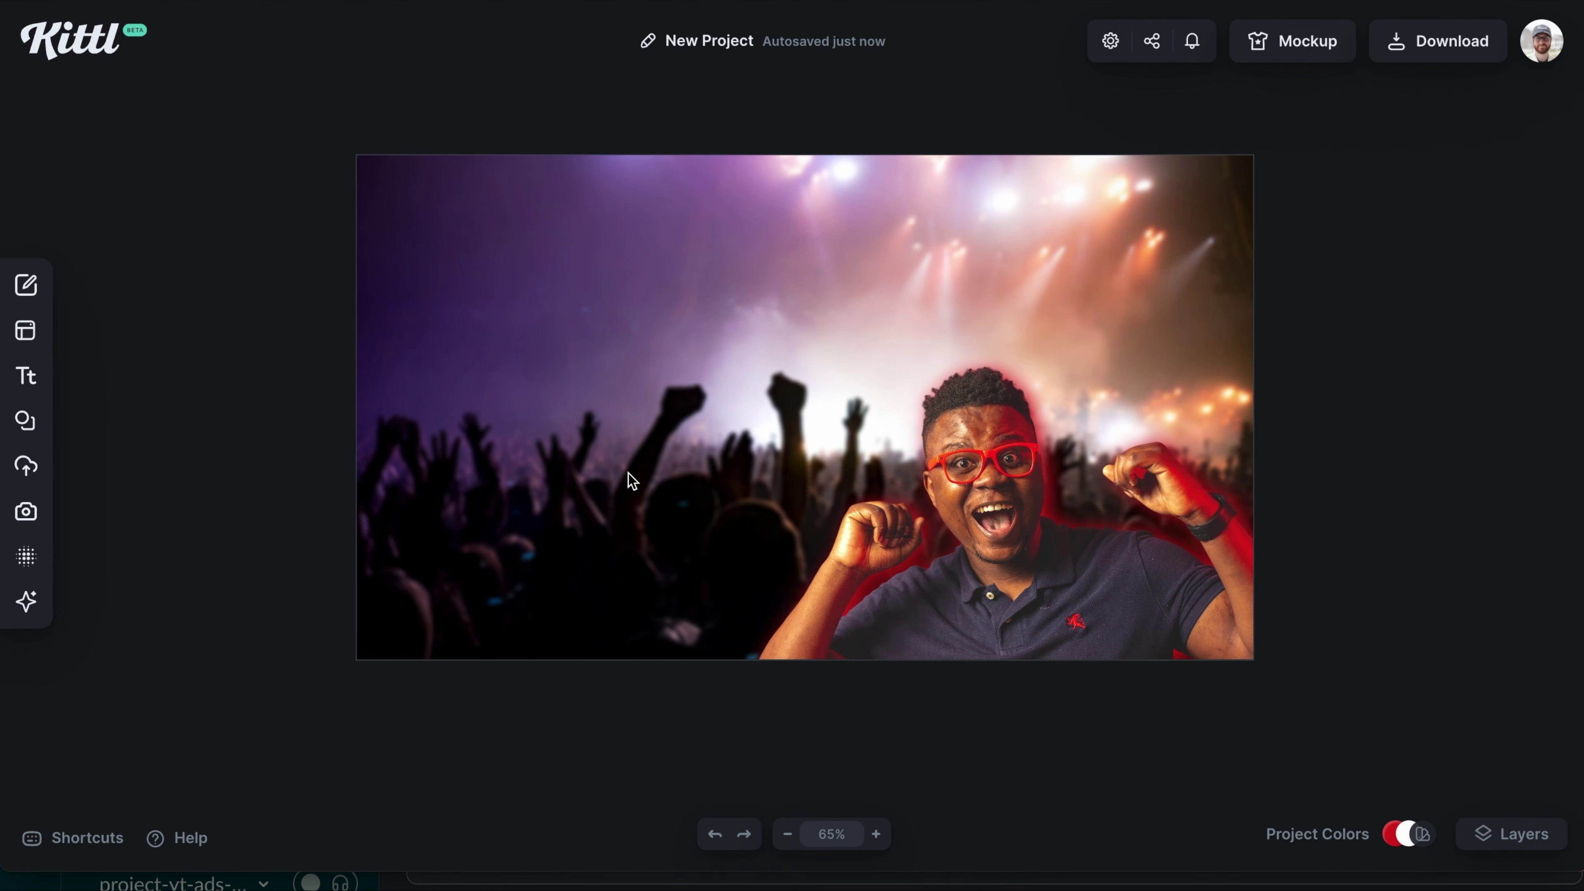
left_click(26, 511)
type("excited")
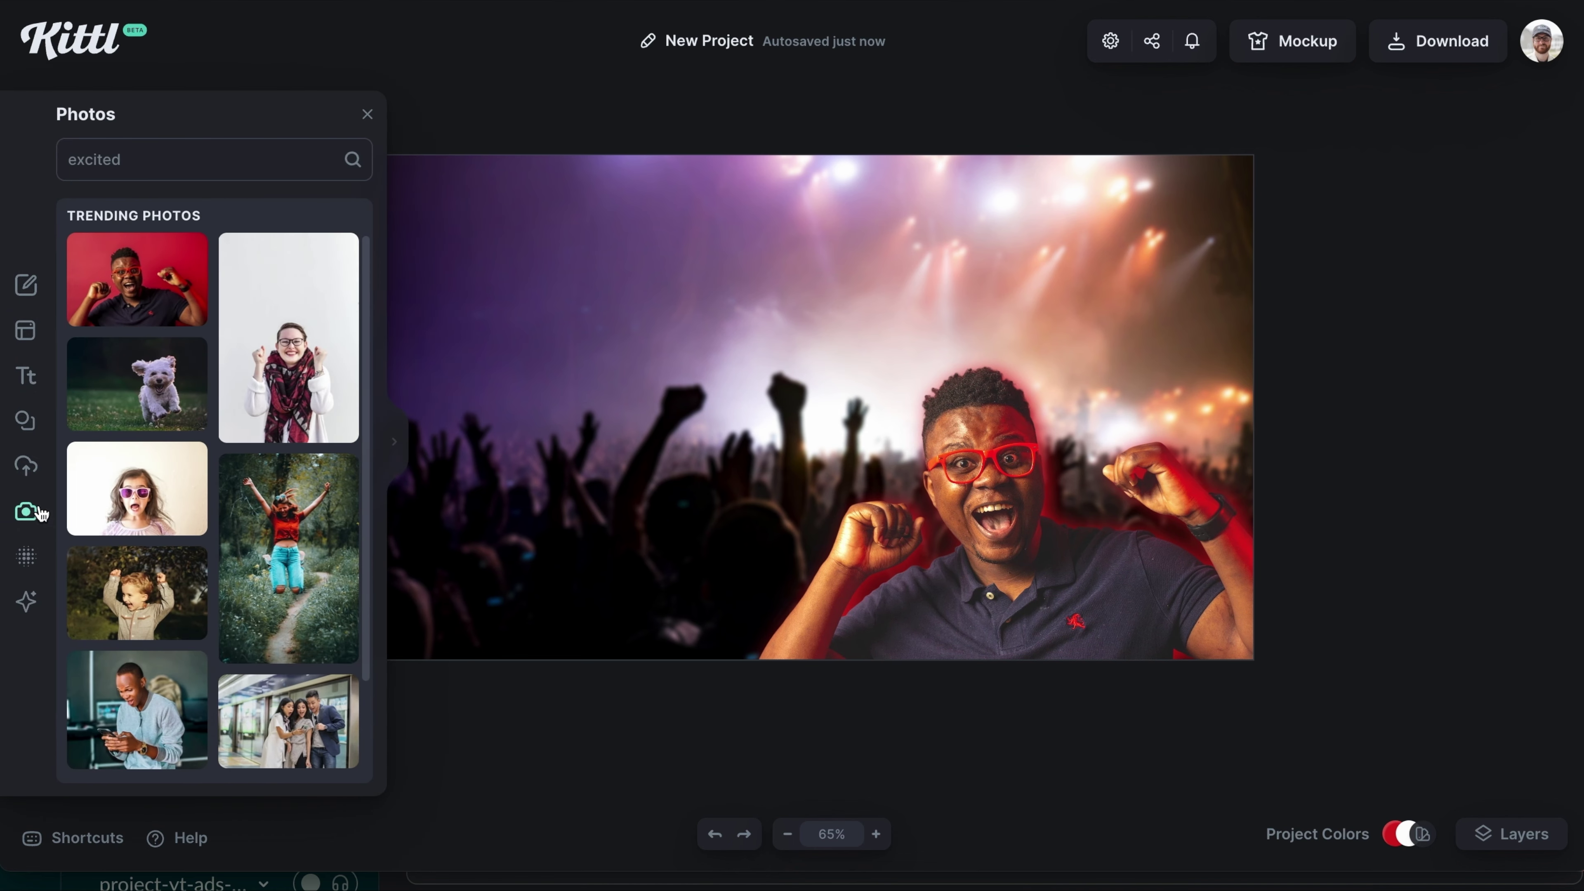
key("ctrl+a")
type("elec")
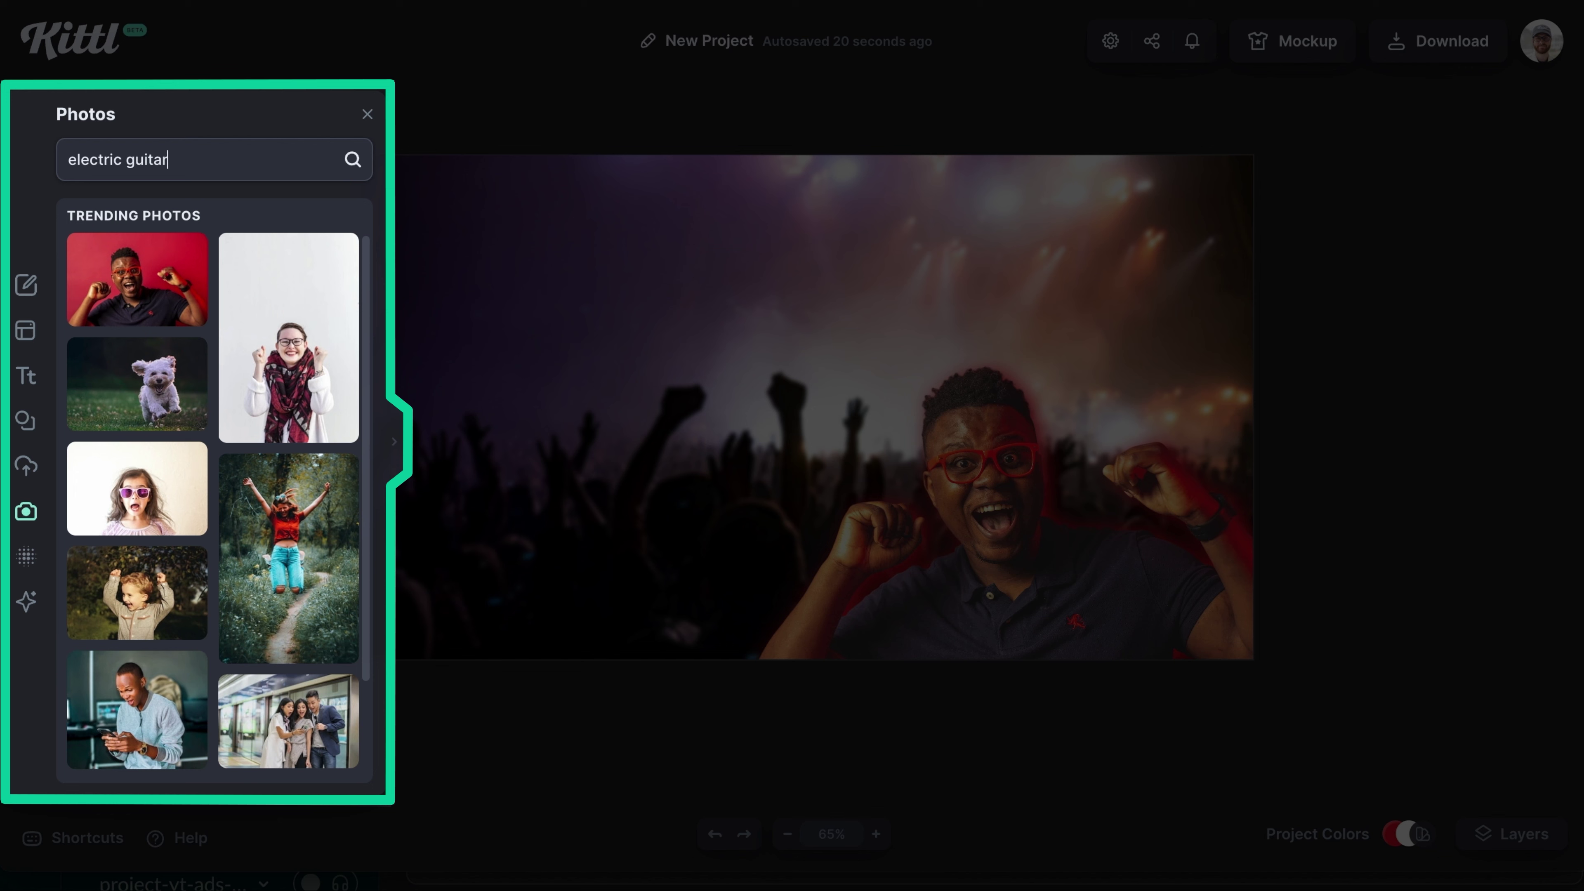
key("Return")
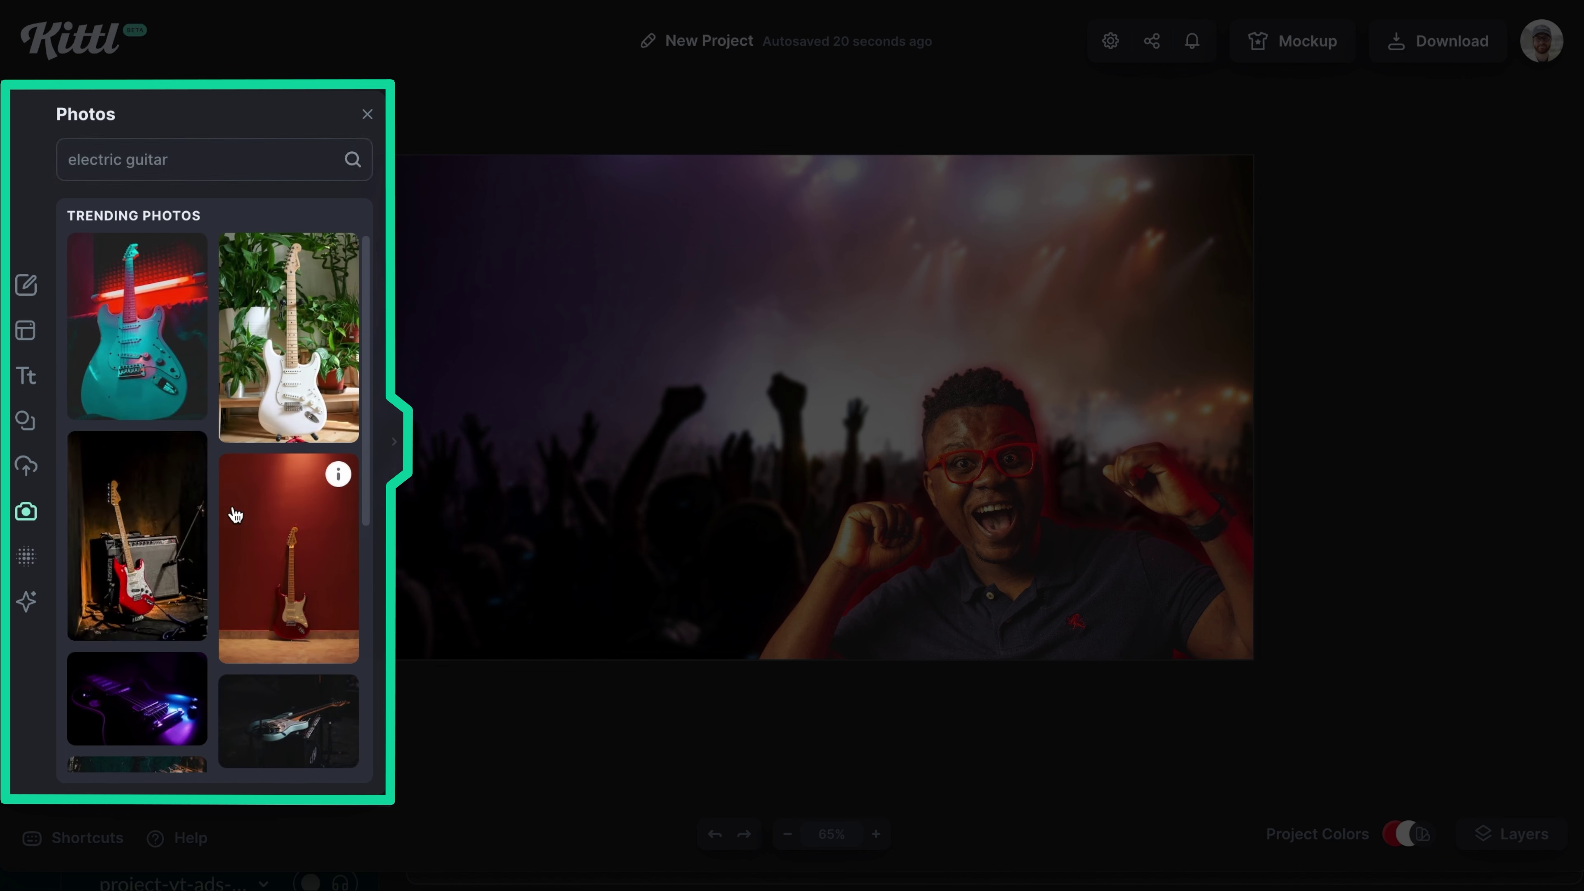
- Add the sunburst hollow-body guitar photo to the canvas
scroll(218, 572, "down", 1)
scroll(194, 493, "up", 1)
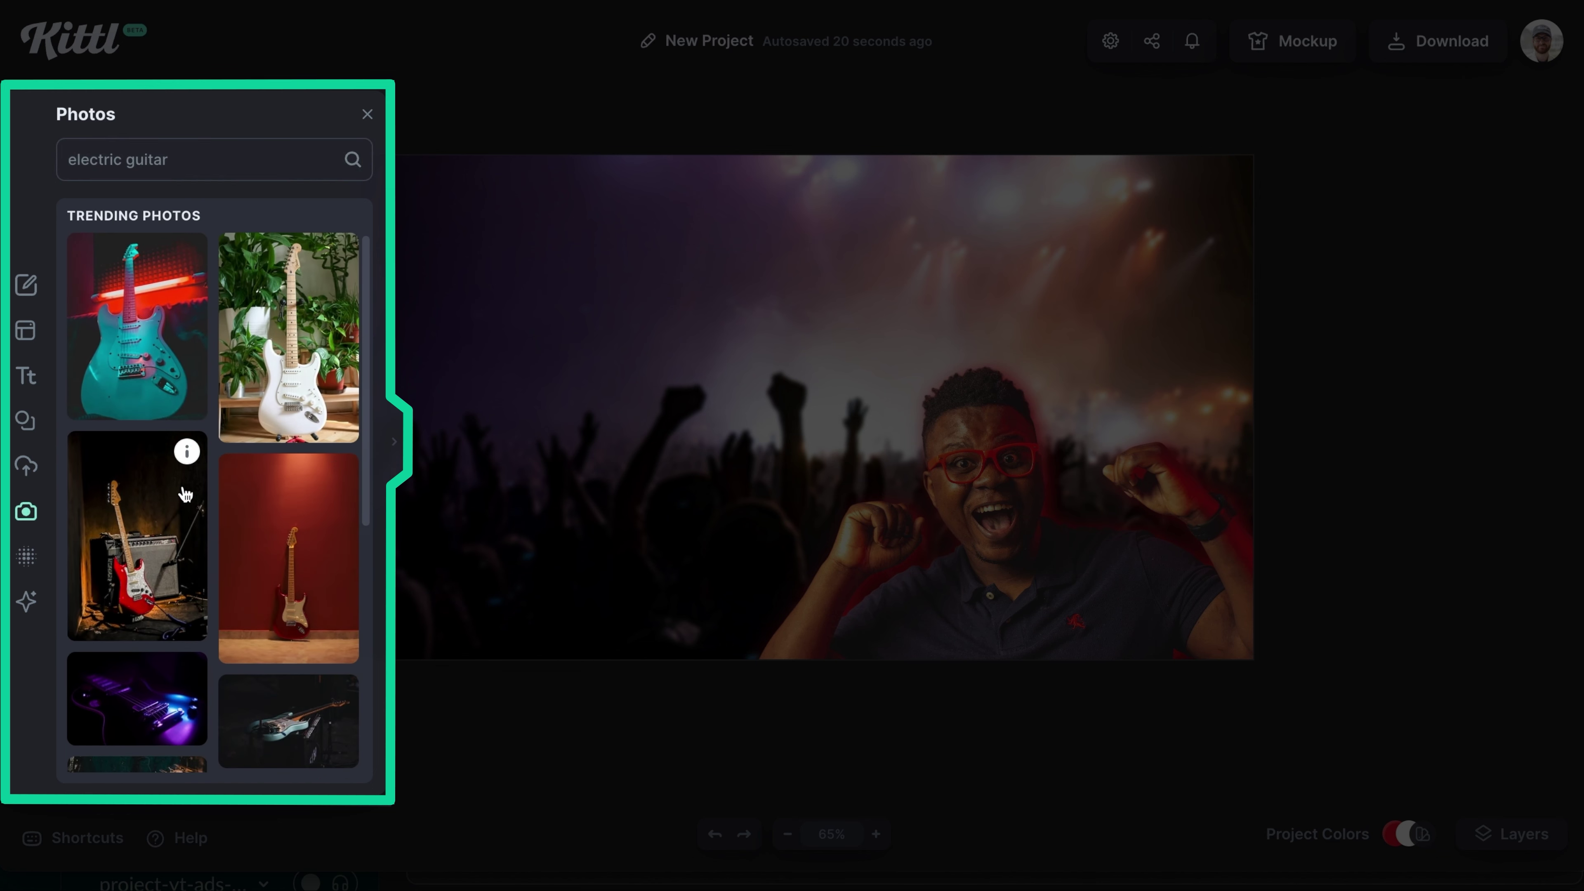
scroll(218, 552, "down", 8)
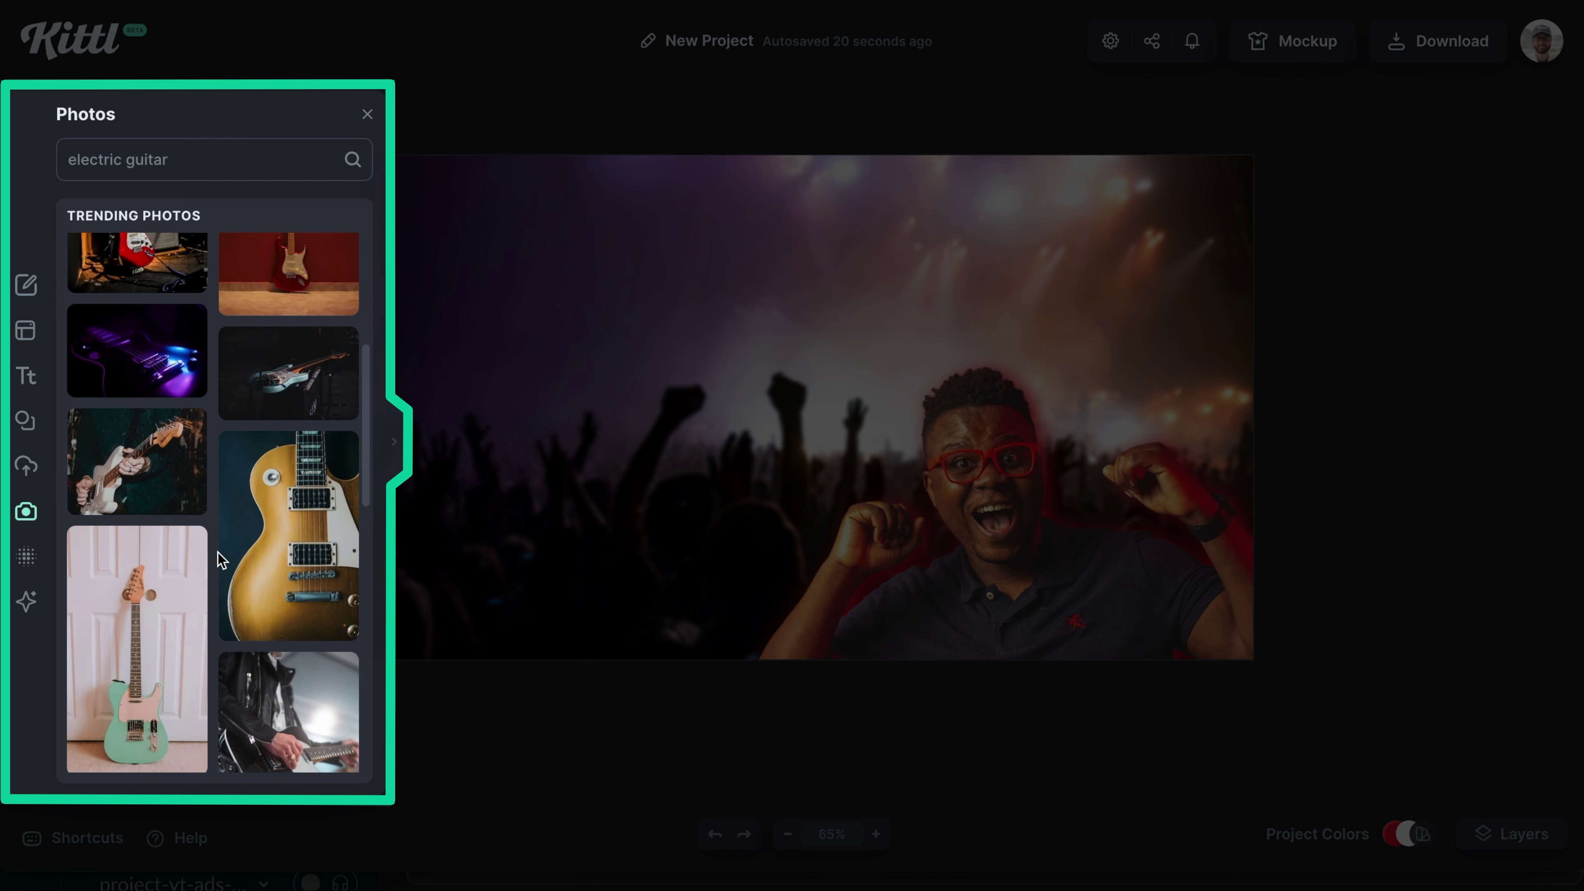
scroll(217, 553, "down", 4)
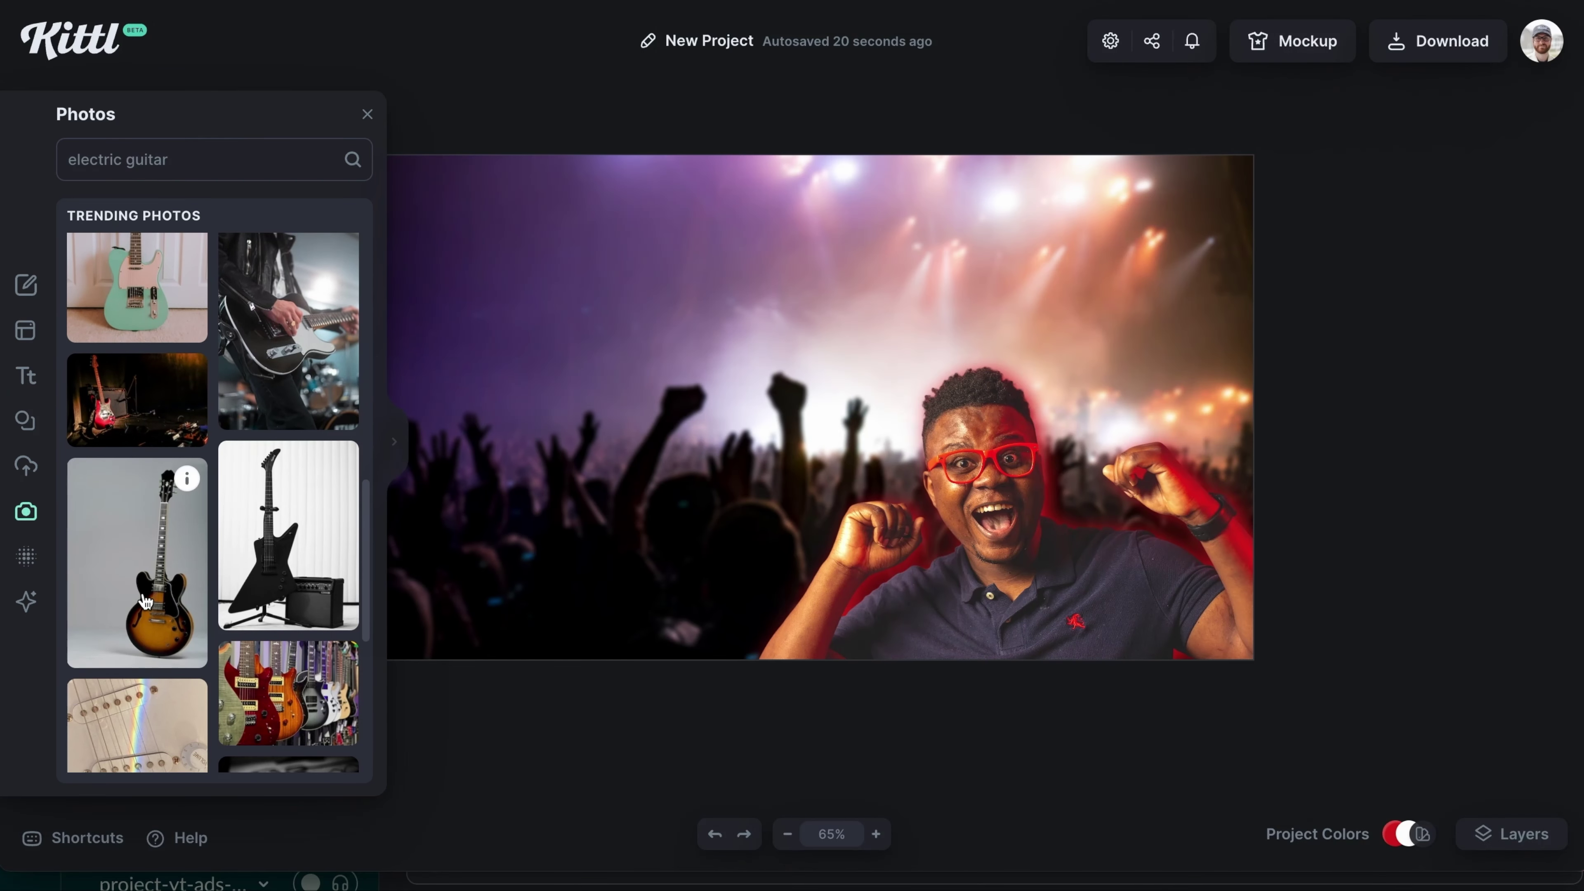
left_click(145, 601)
- Enlarge the guitar, move it left of the man, and remove its grey background
left_click(367, 114)
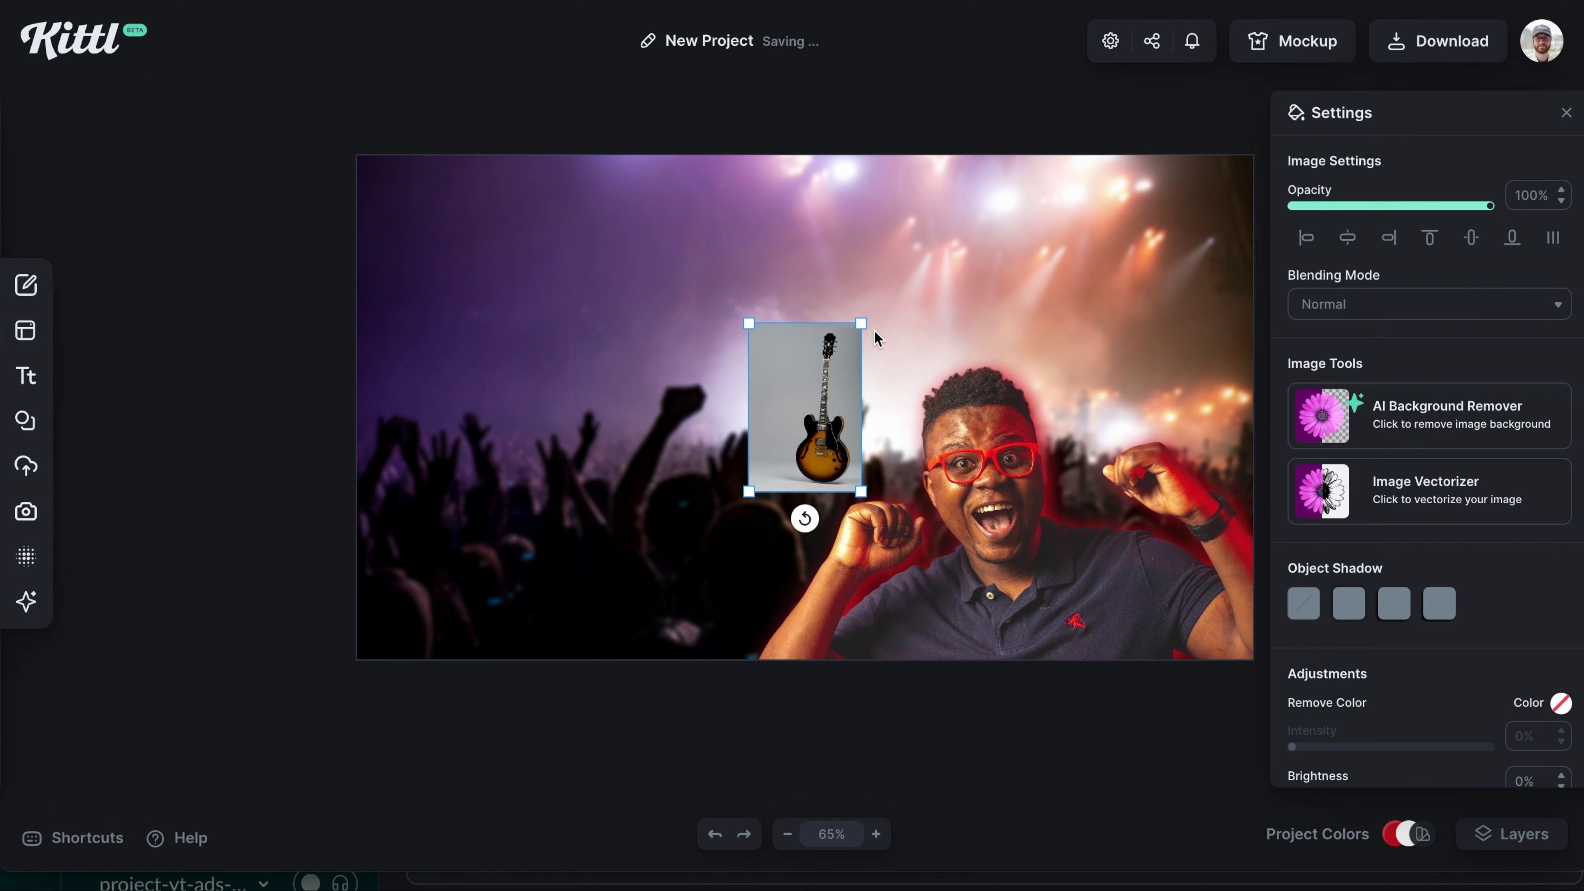
left_click_drag(869, 324, 1007, 221)
left_click_drag(936, 484, 766, 484)
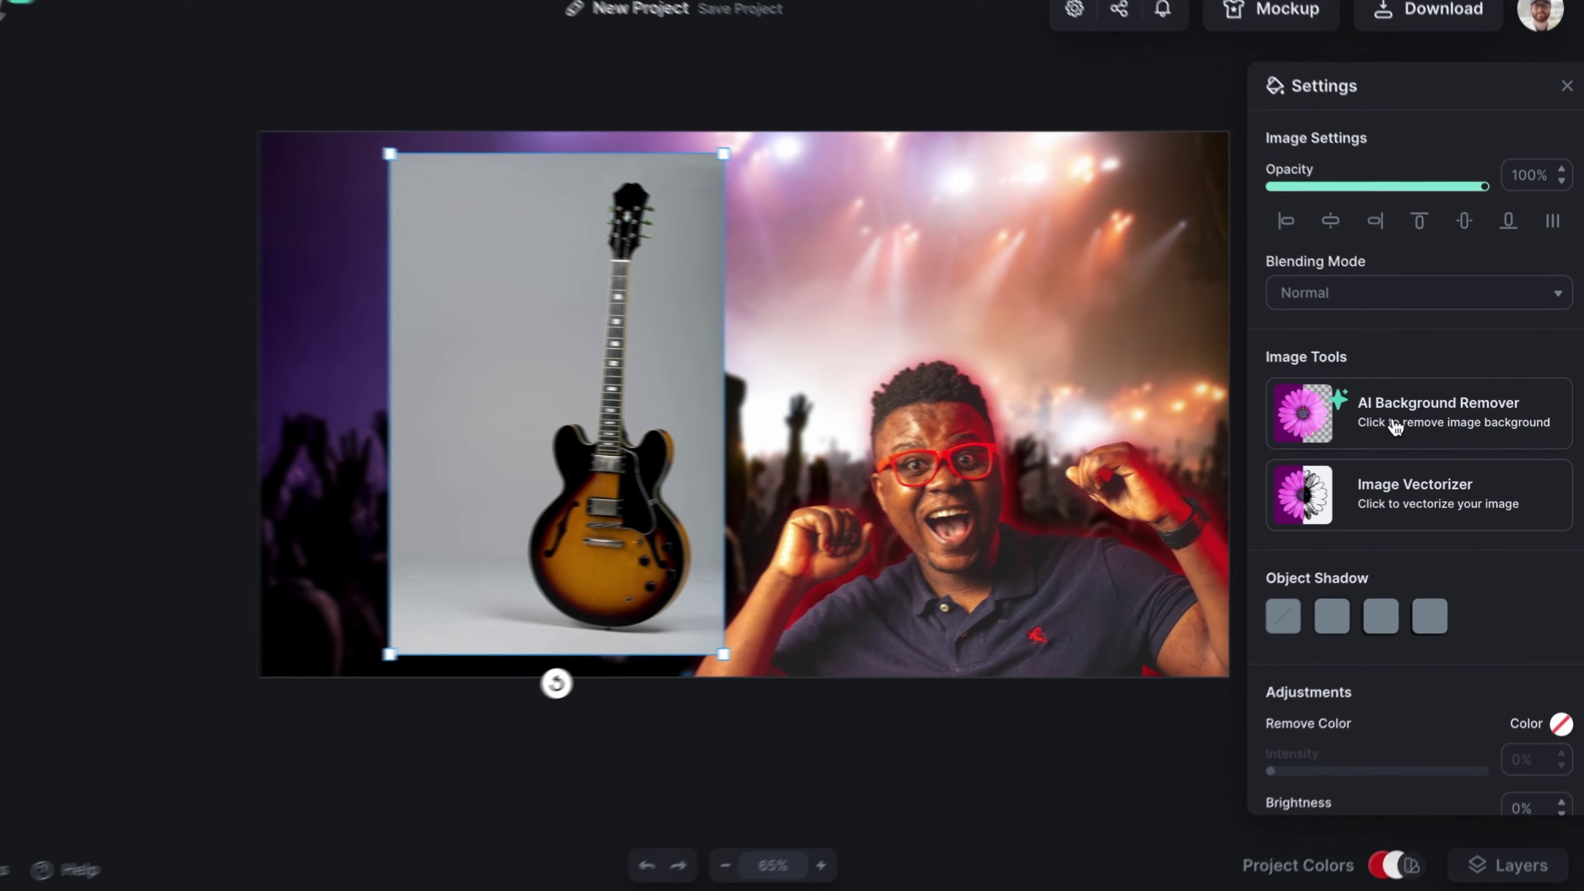
left_click(1402, 429)
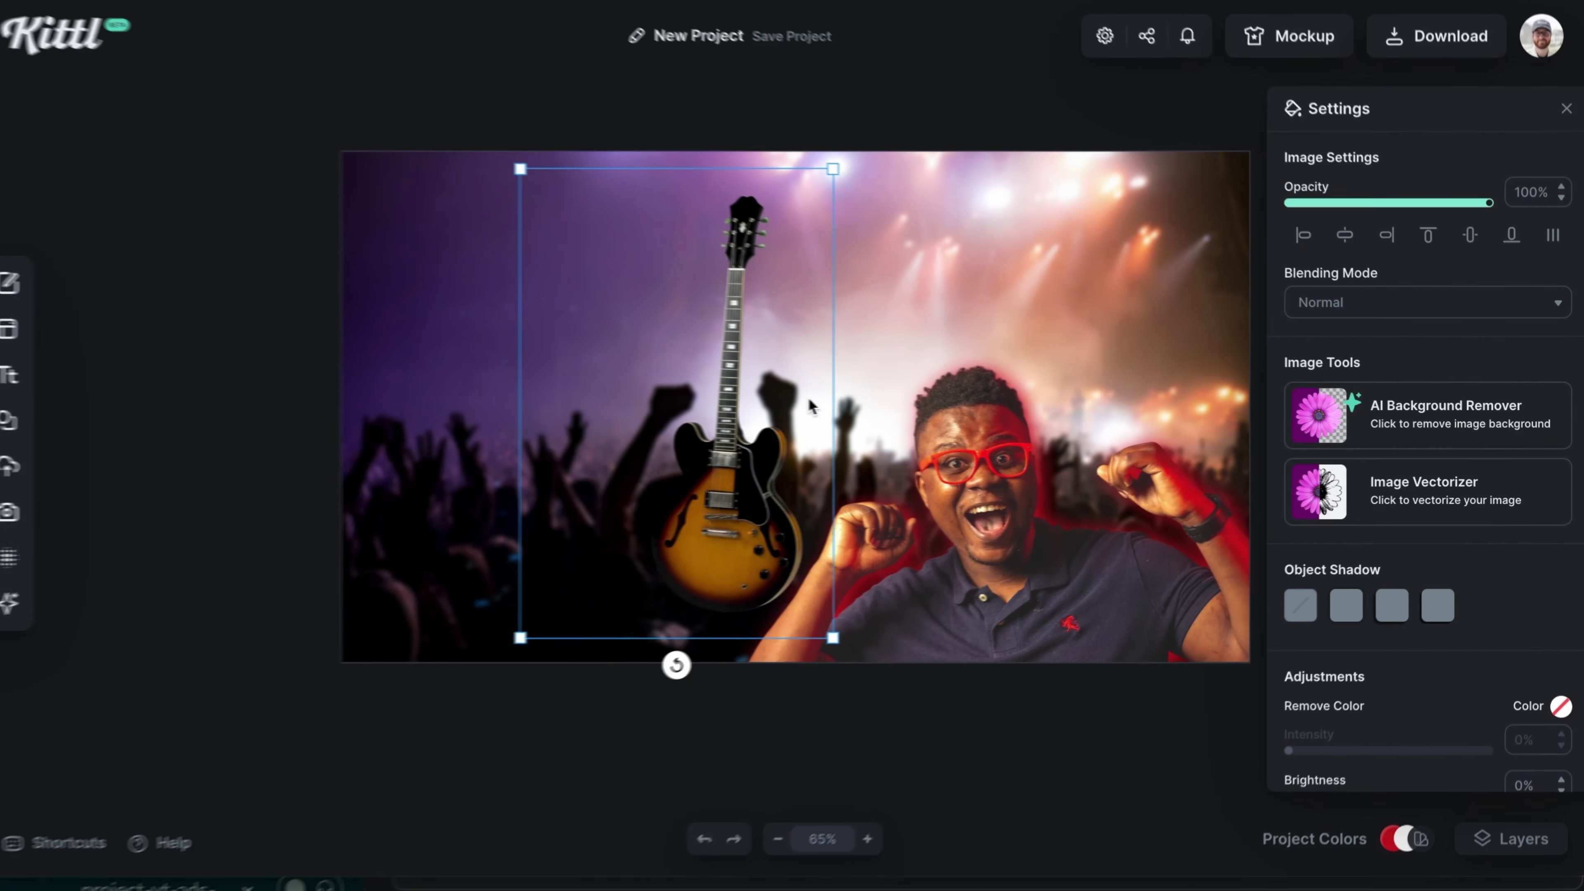
- Give the guitar a red glow shadow using the document red colour
left_click(1283, 653)
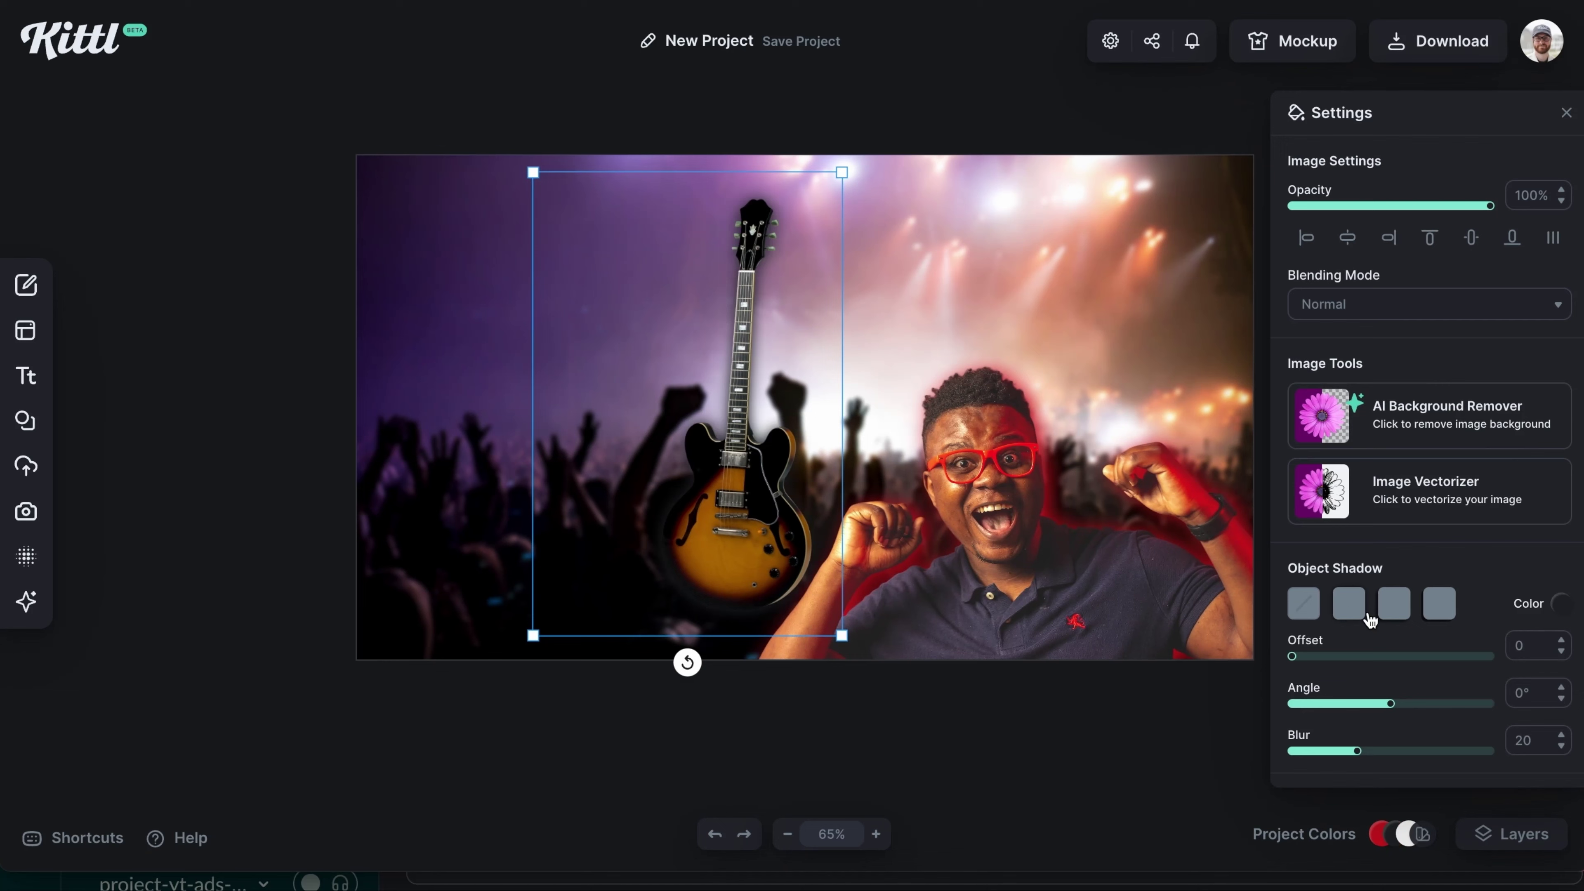
left_click(1562, 604)
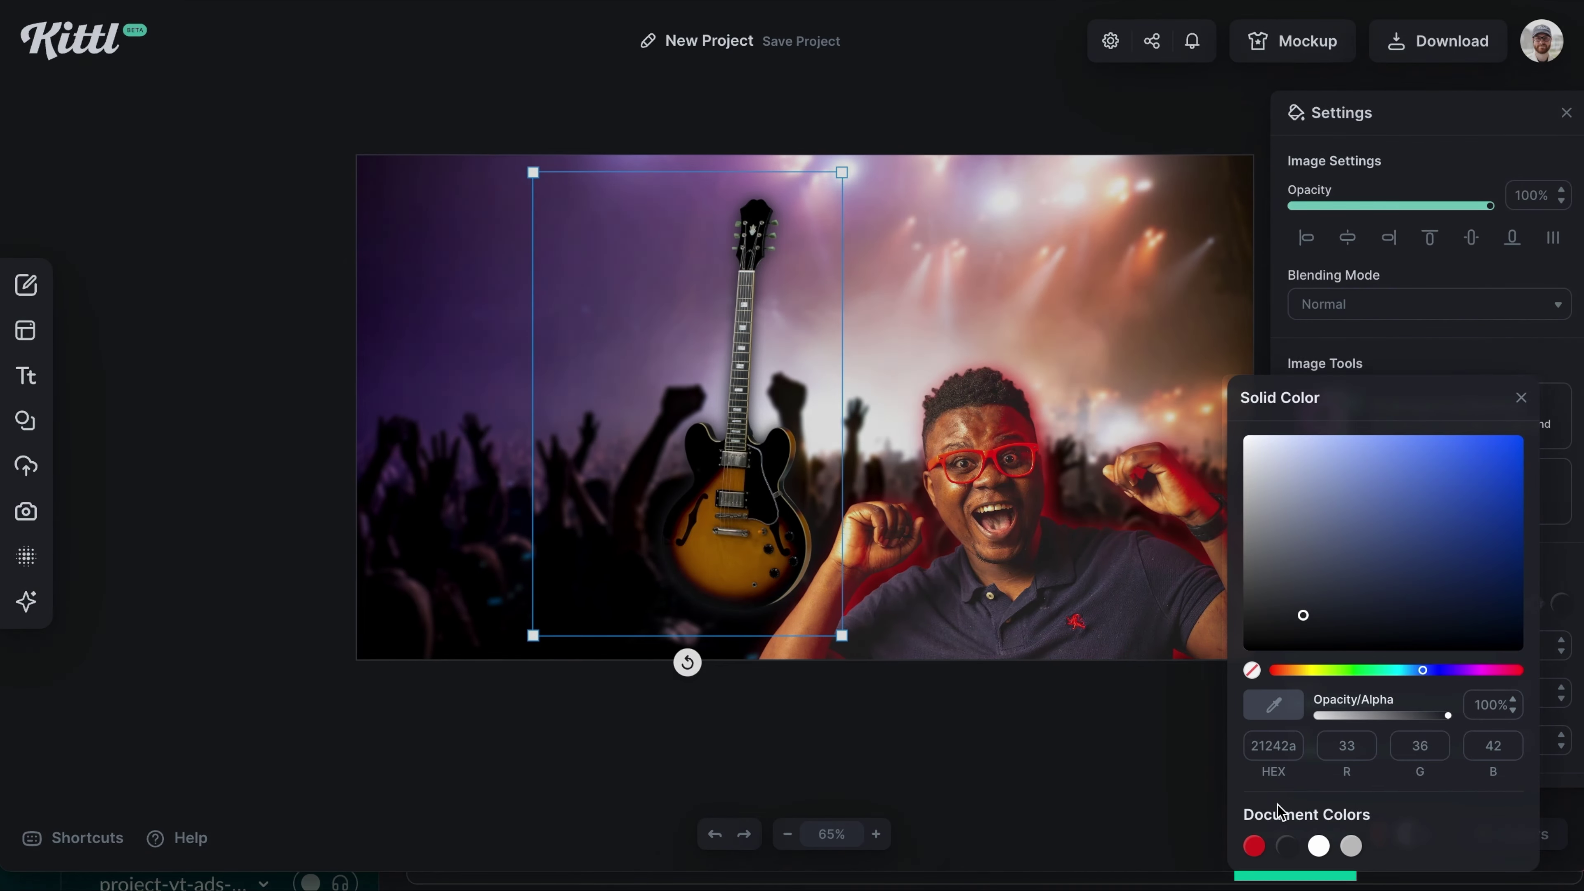
left_click(1254, 846)
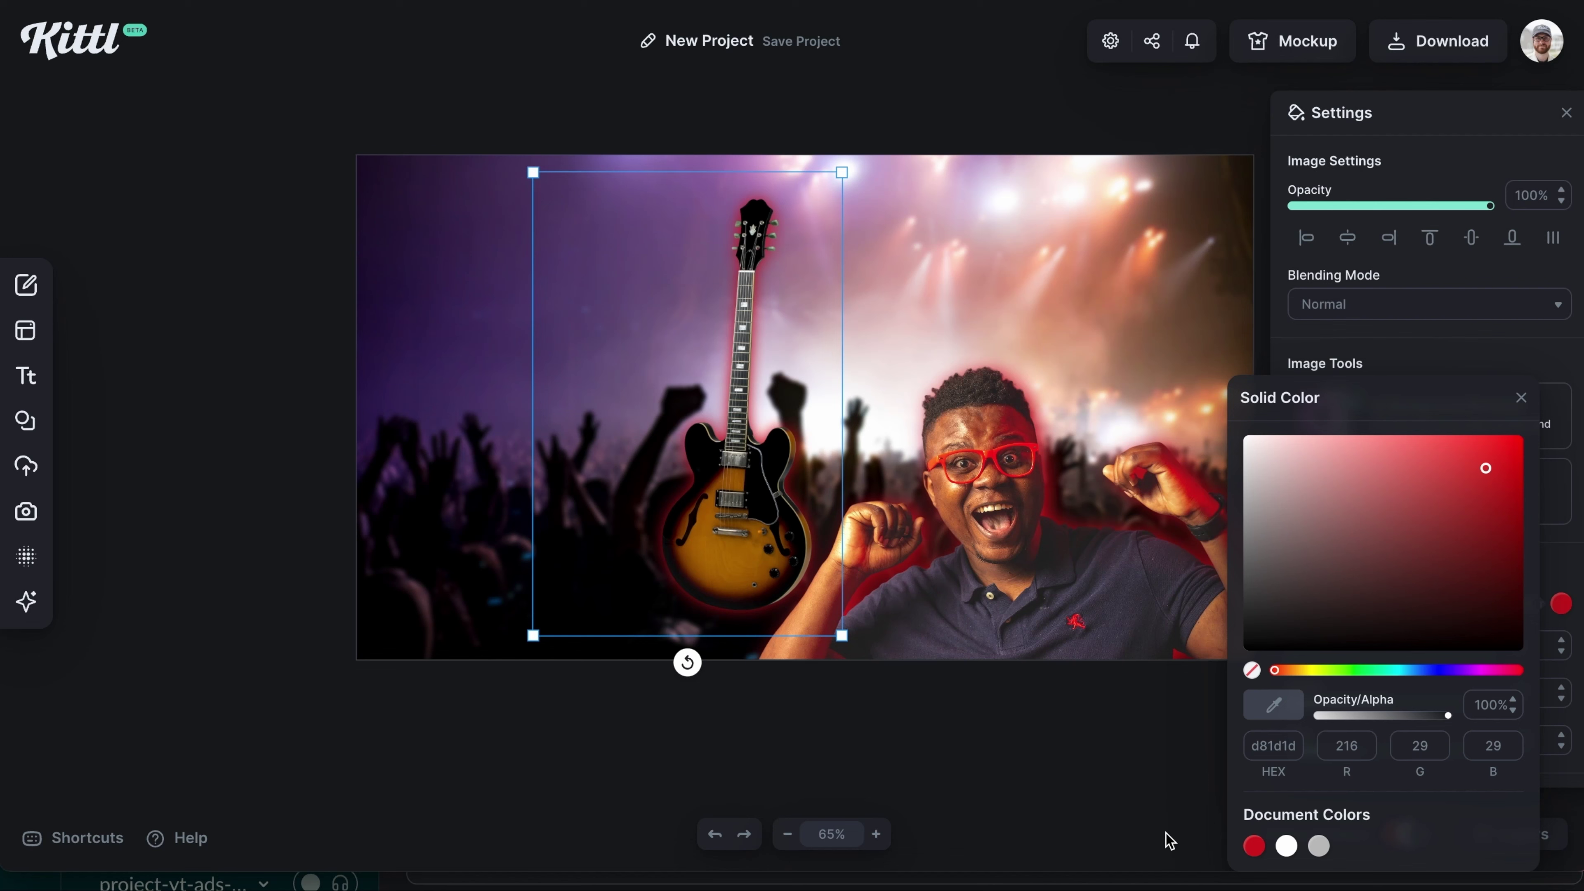
left_click(1169, 841)
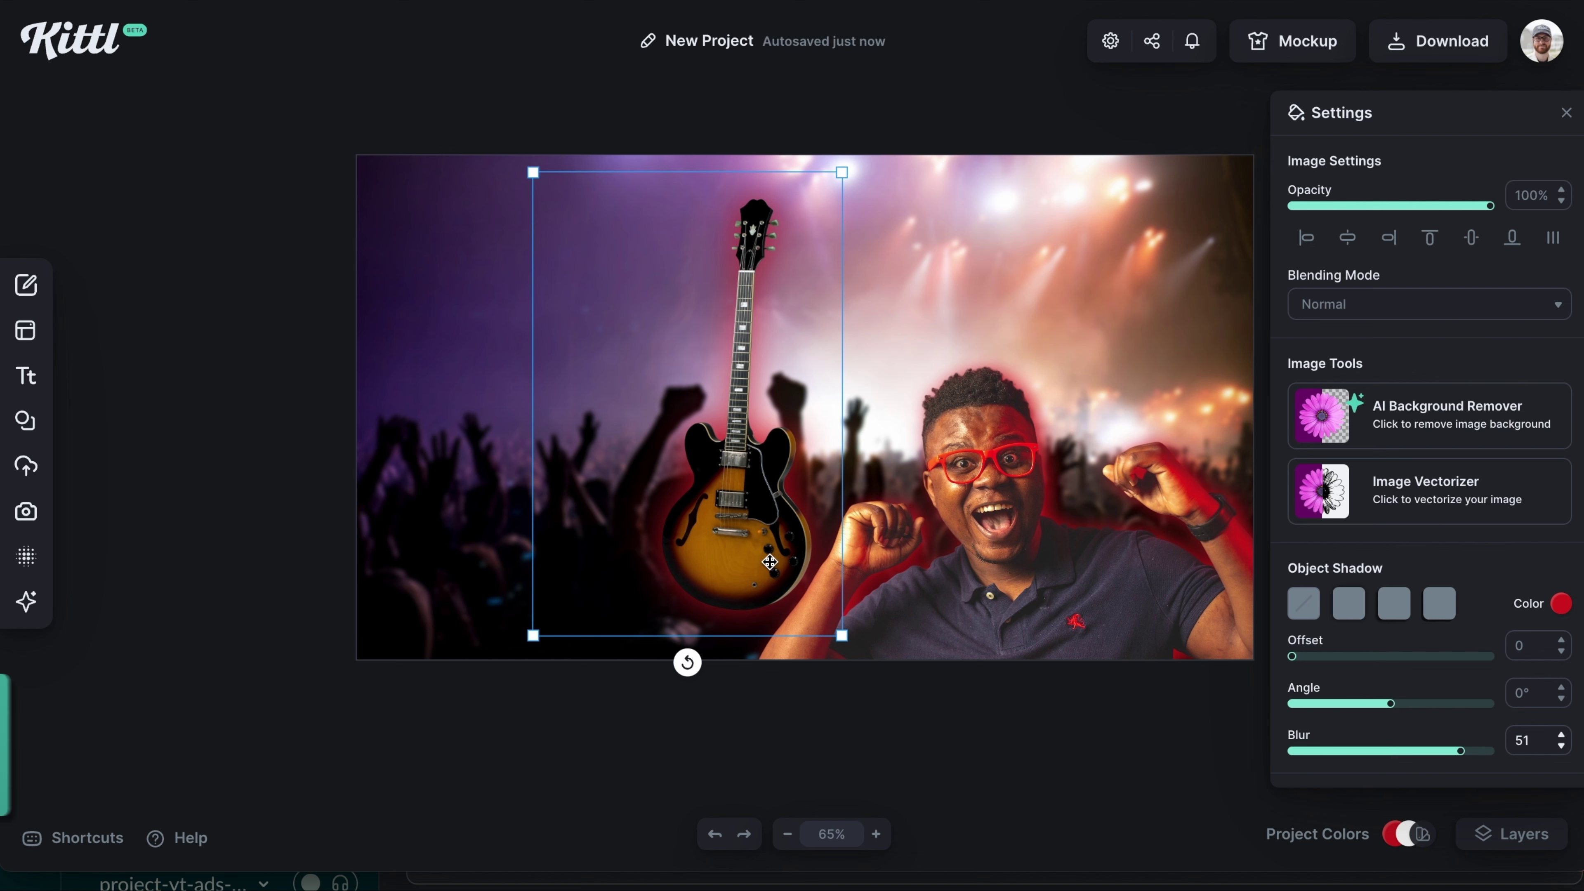
- Duplicate the guitar, group both copies as 'Guitar', and rename the man's layer 'Cutout'
key("ctrl+v")
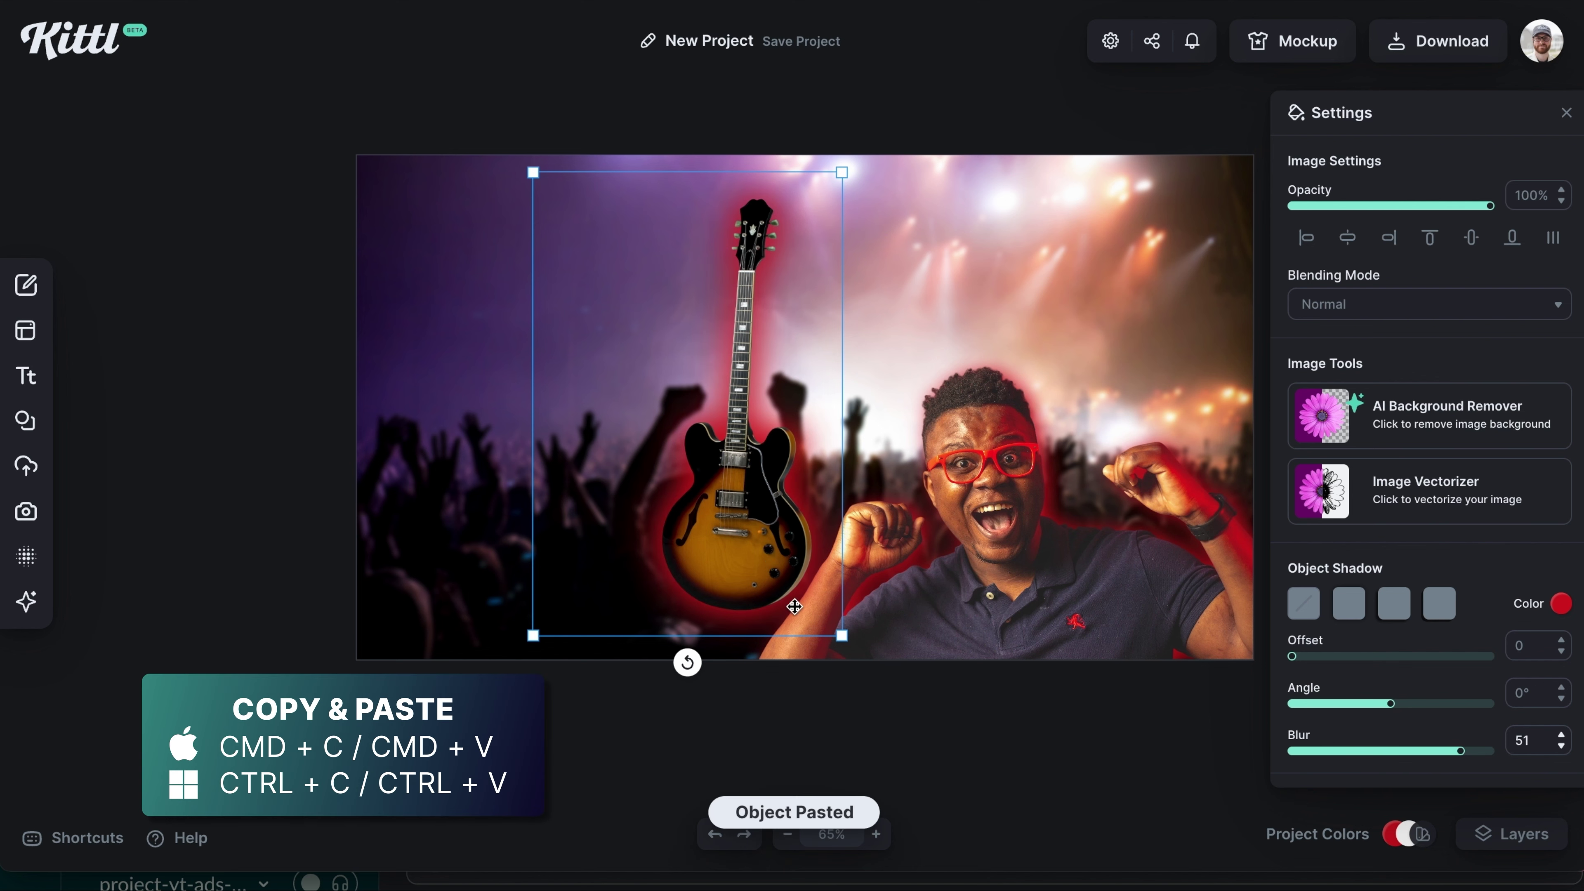
left_click(1497, 834)
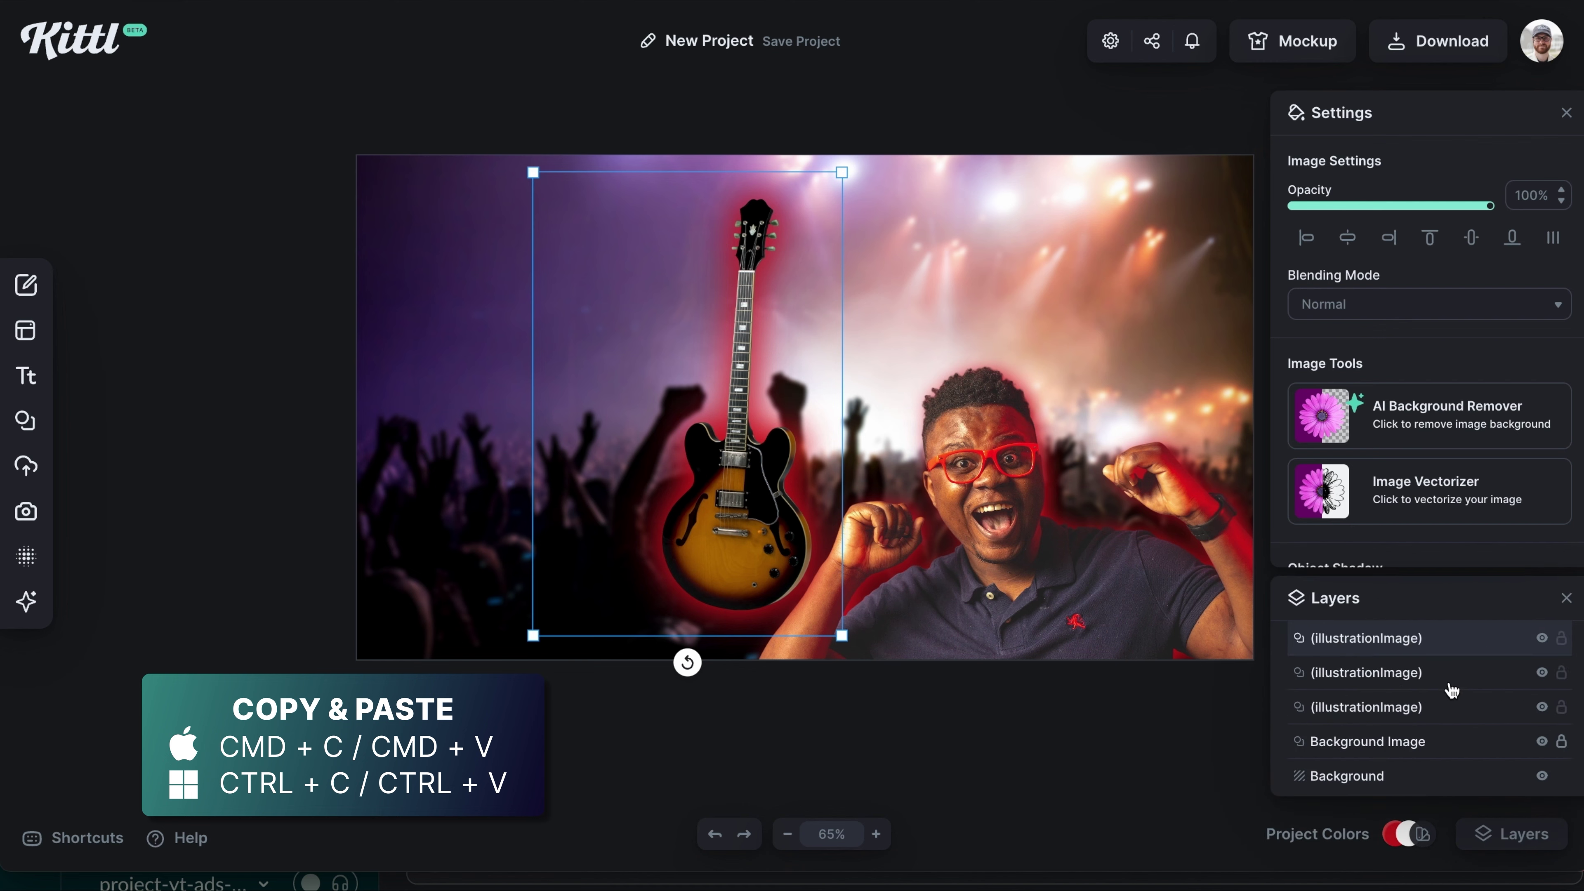
left_click(1447, 681, "shift")
key("ctrl+g")
double_click(1366, 638)
type("Guitar")
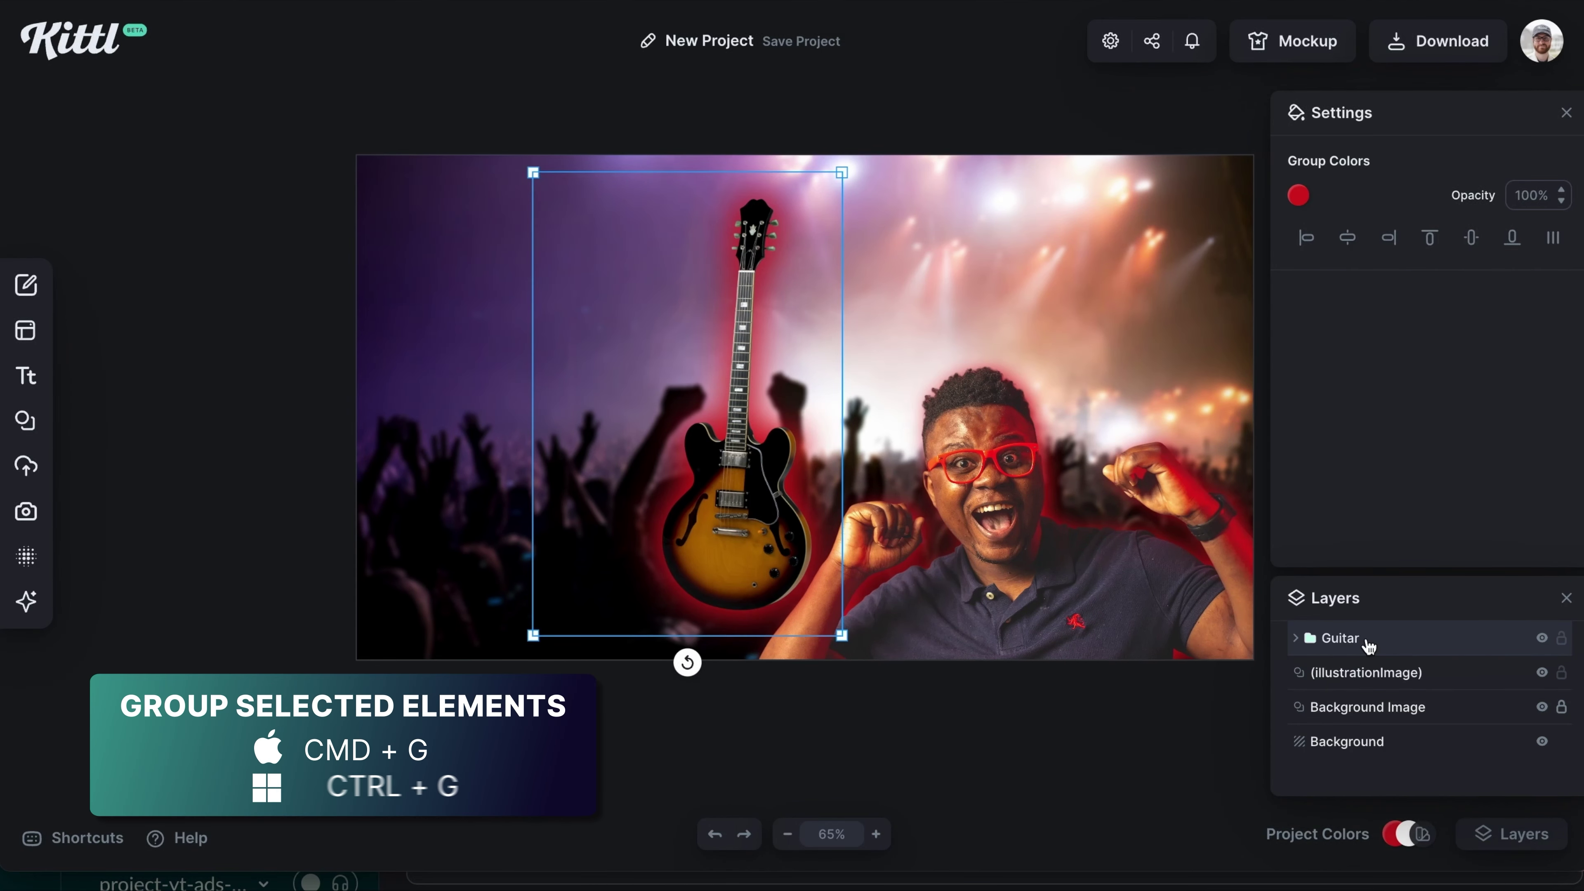
left_click(1363, 674)
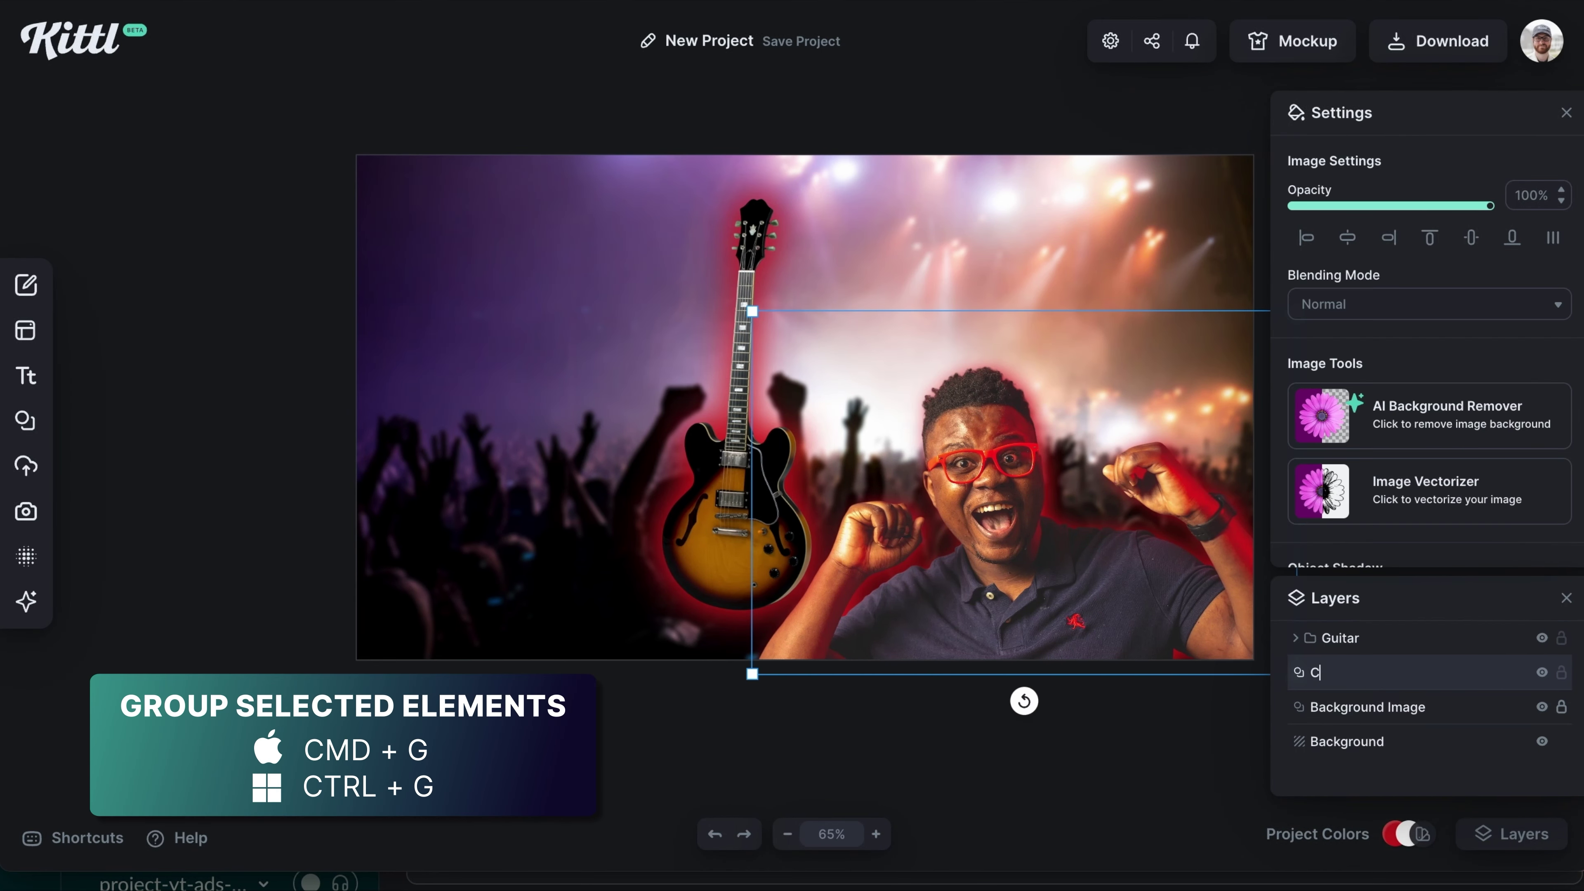
type("Cutout")
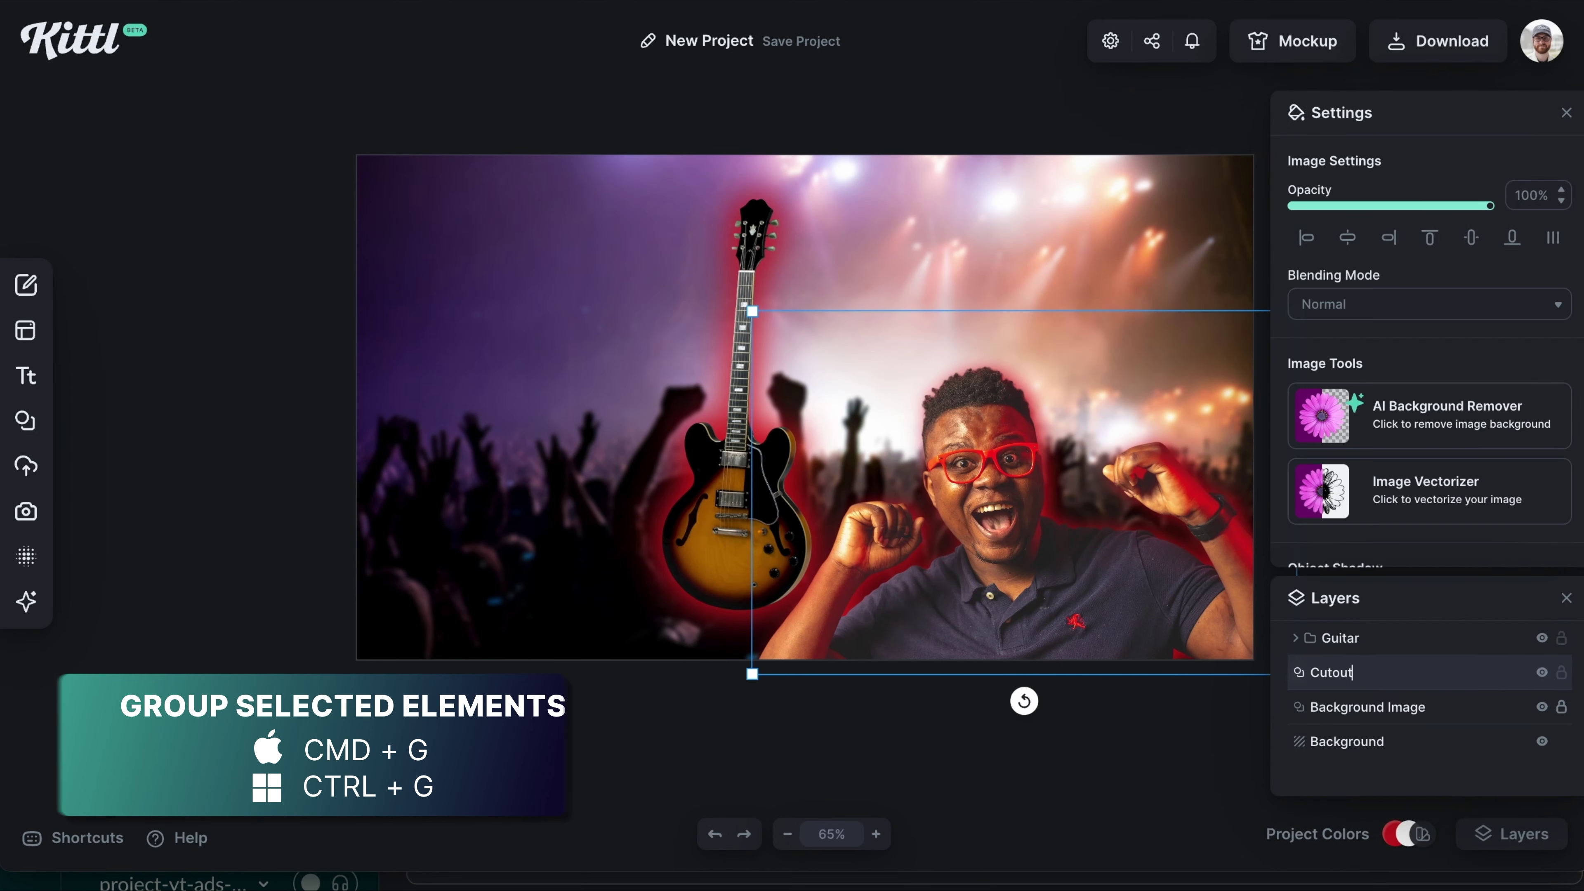
- Tilt the Guitar group about 30 degrees, enlarge it, and shift it right against the man
left_click(1218, 752)
left_click(765, 512)
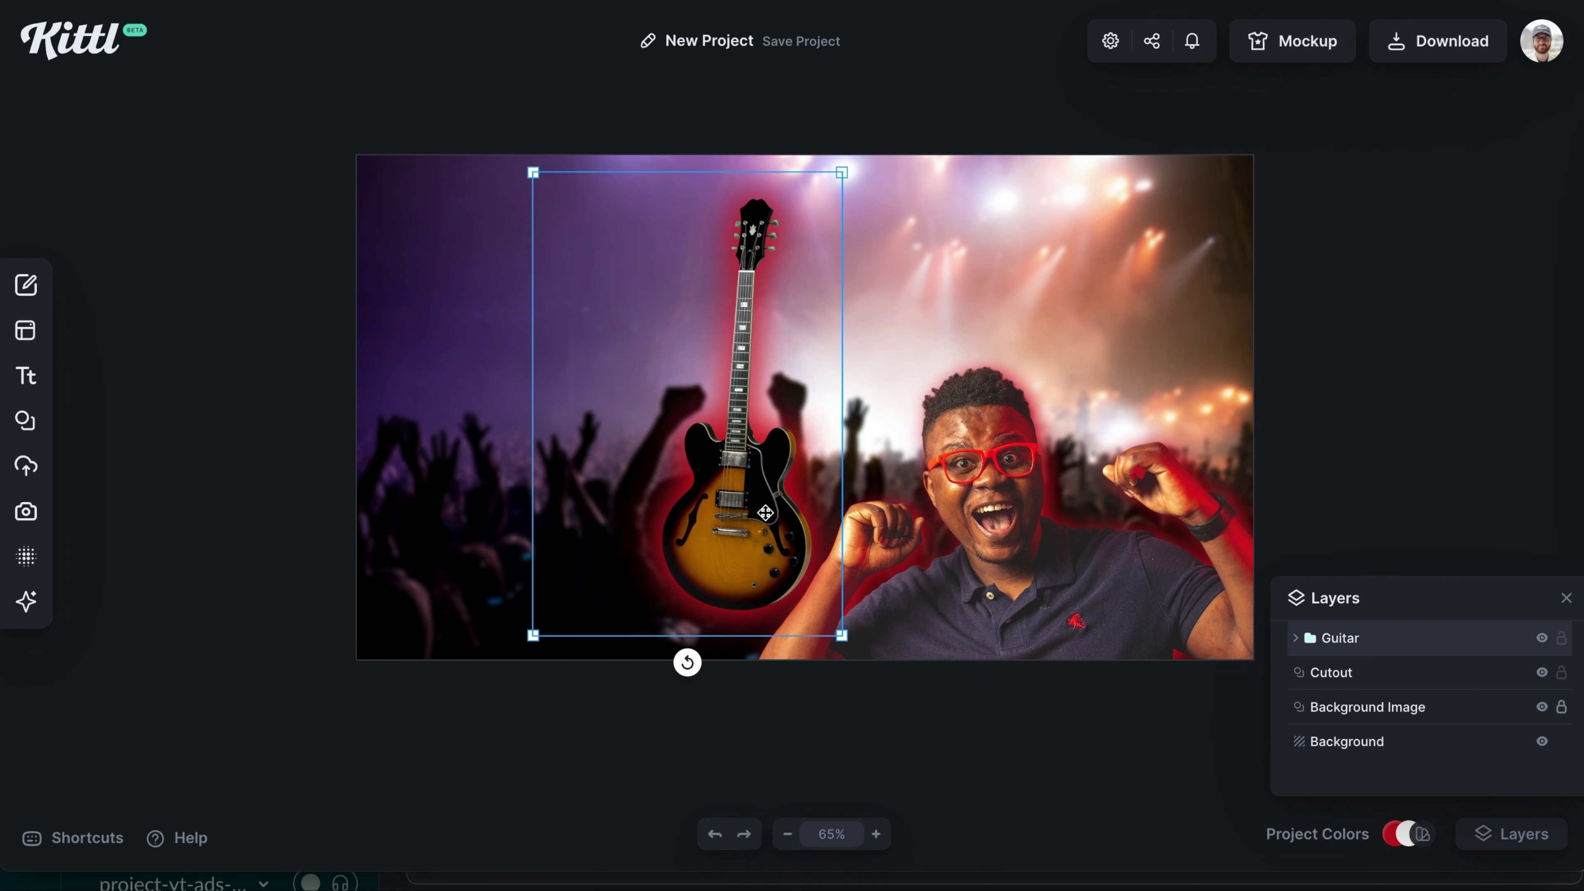
left_click_drag(689, 662, 603, 649)
left_click_drag(912, 236, 936, 217)
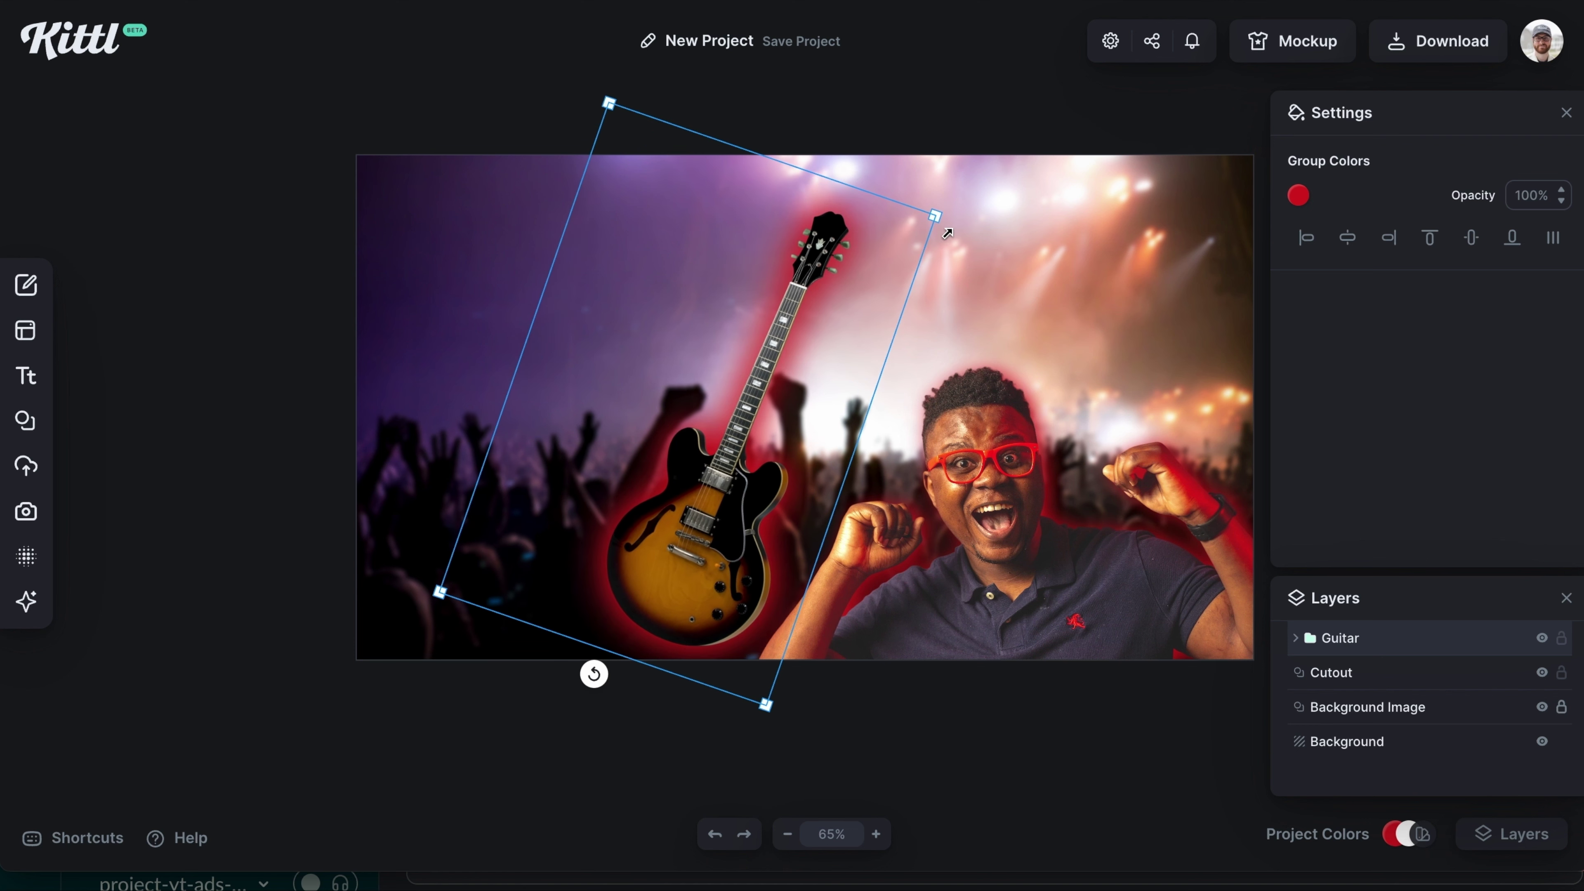
left_click_drag(718, 512, 786, 503)
- Bring the man's Cutout to the front so it sits ahead of the guitar
left_click(1045, 573)
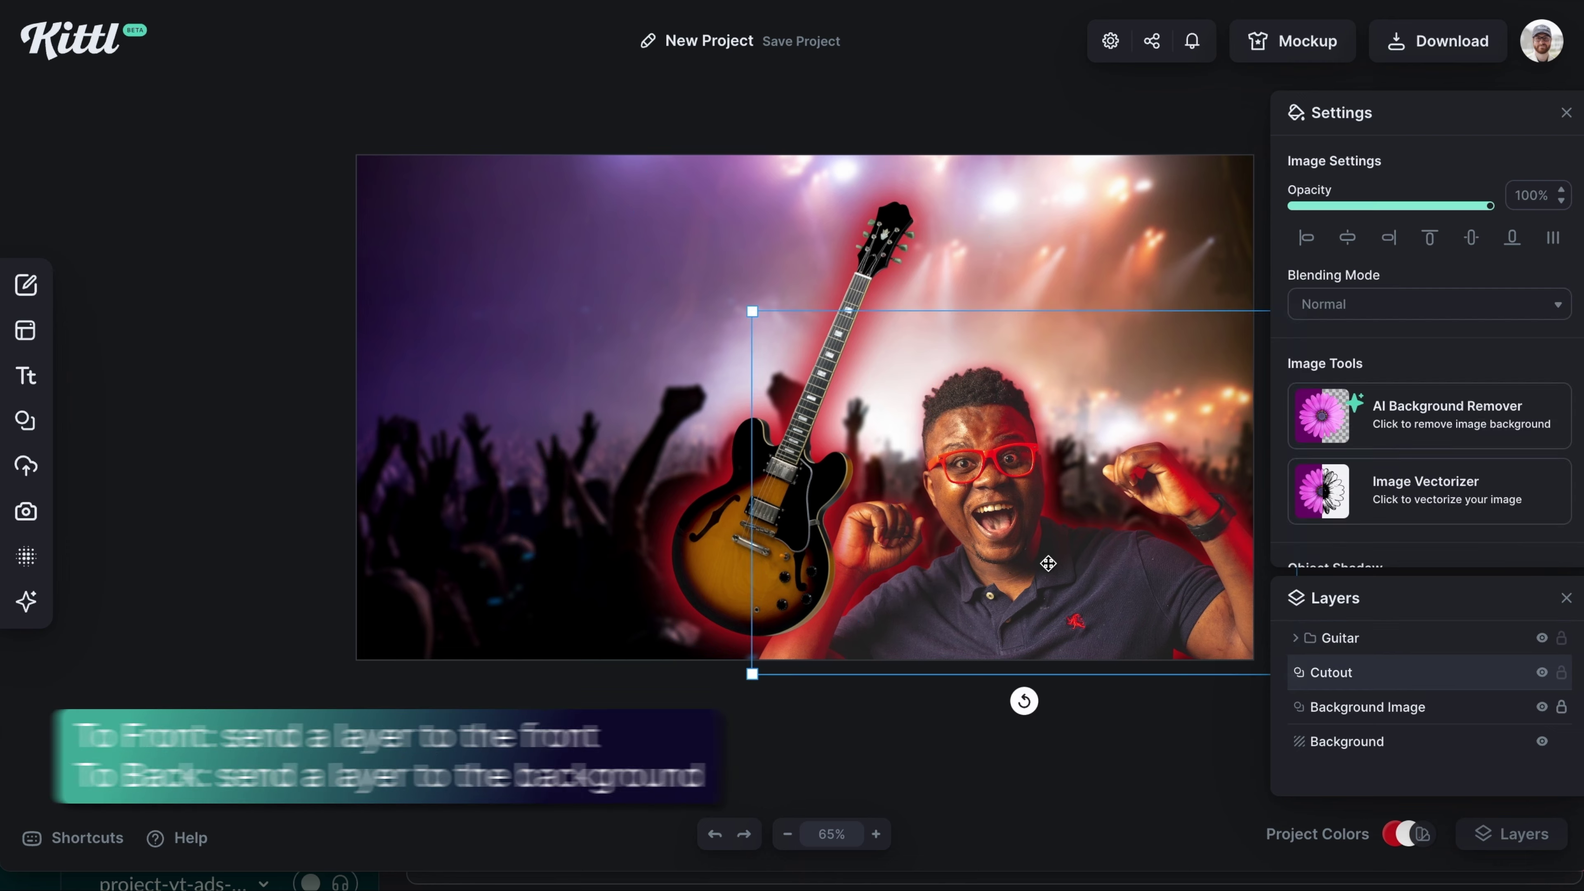
right_click(1045, 572)
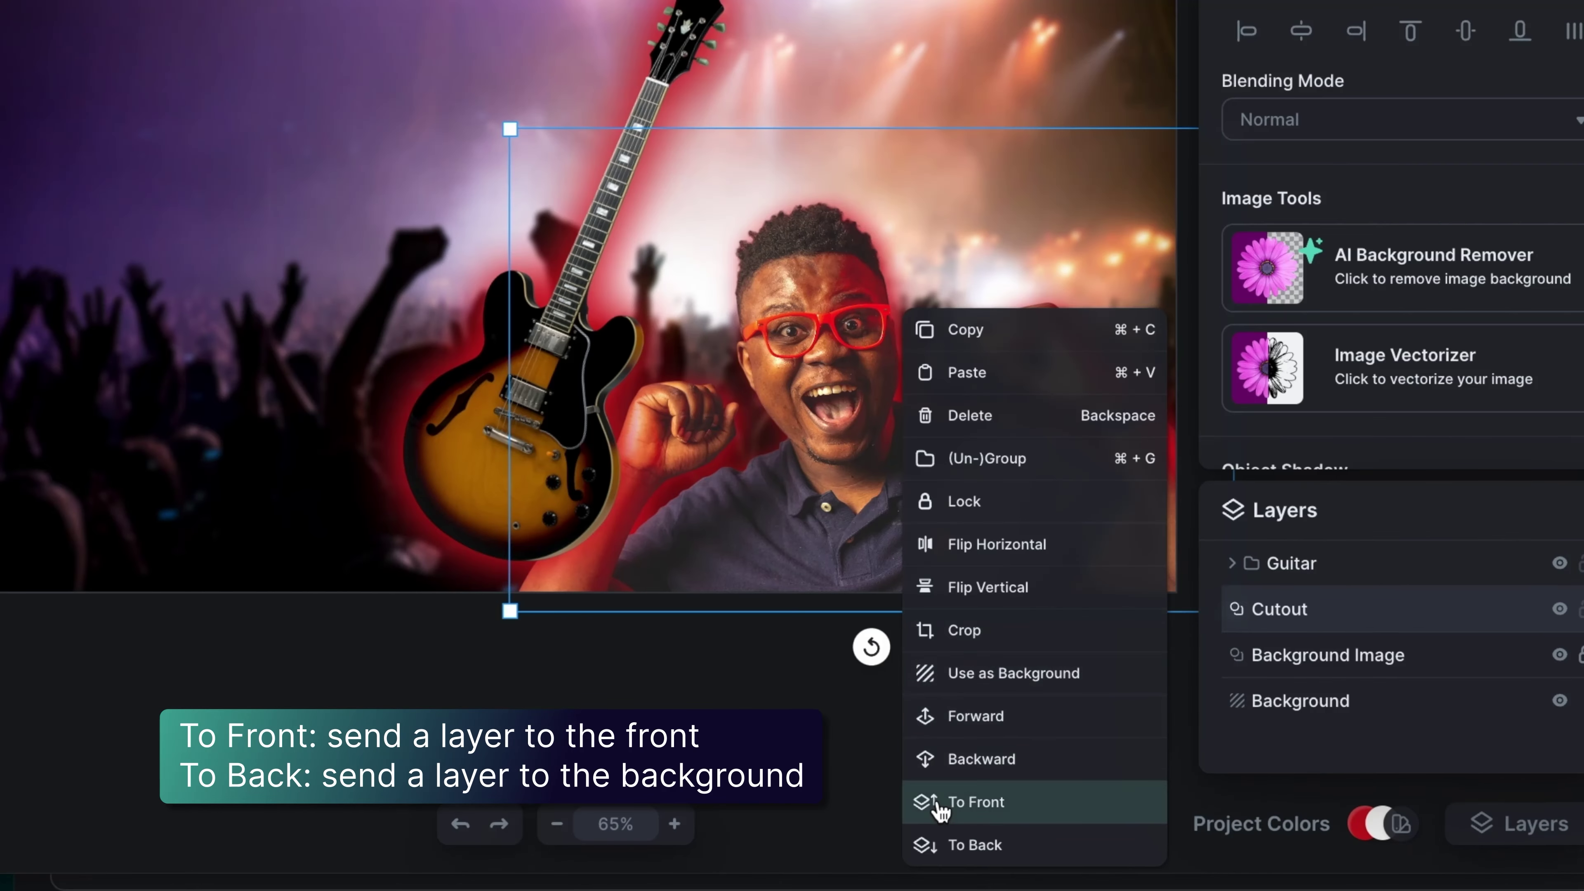
left_click(938, 805)
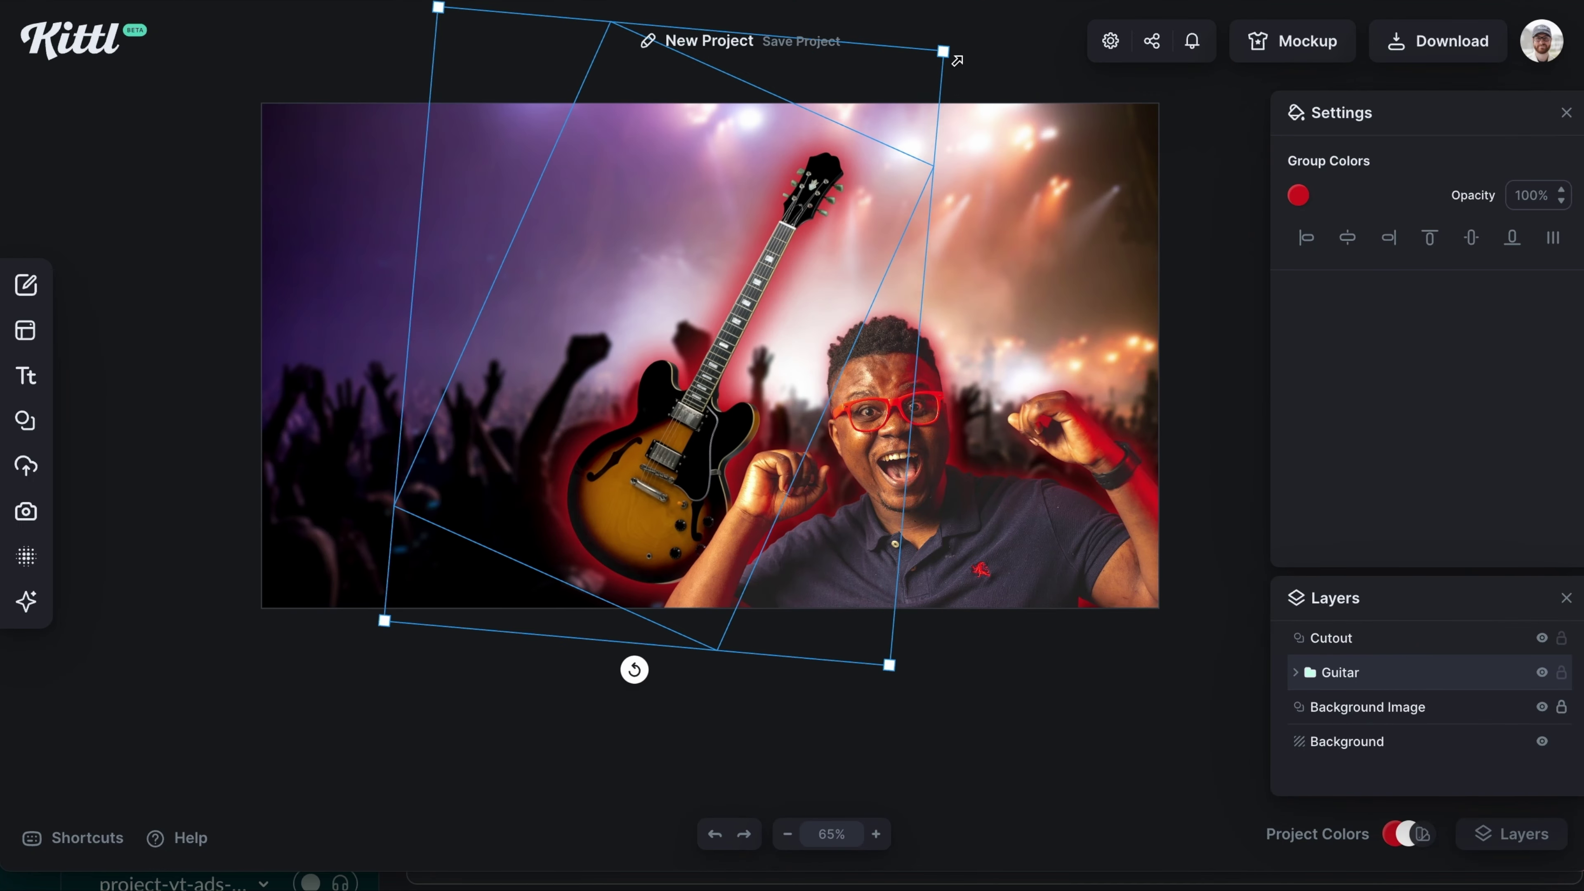
- Nudge the guitar right and lower the background image's opacity to 72%
left_click_drag(827, 193, 837, 193)
left_click(1061, 268)
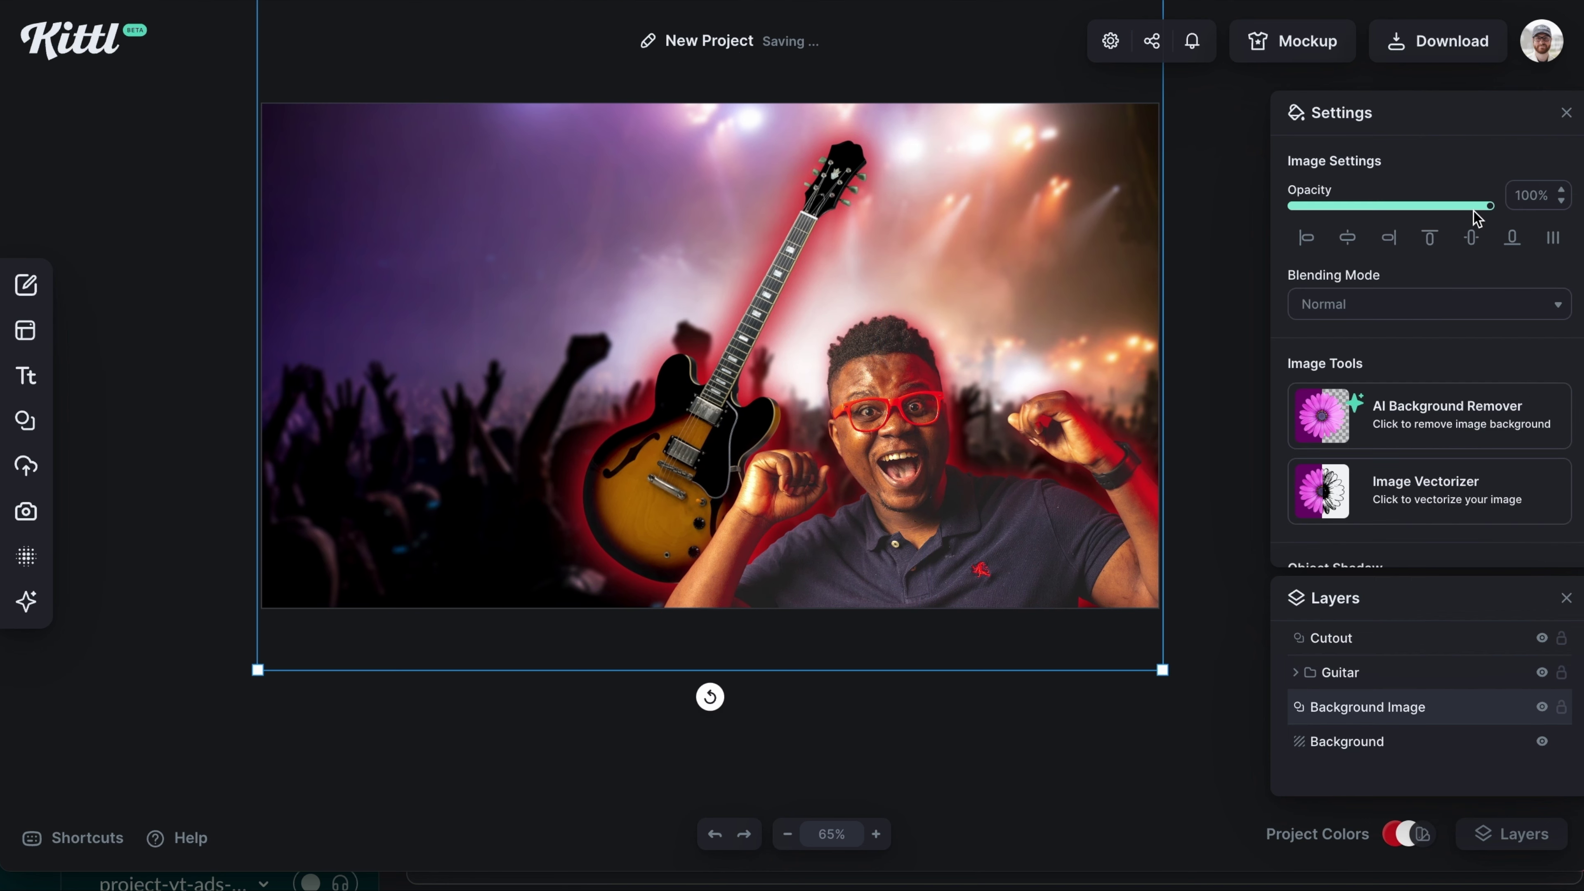
left_click(1490, 208)
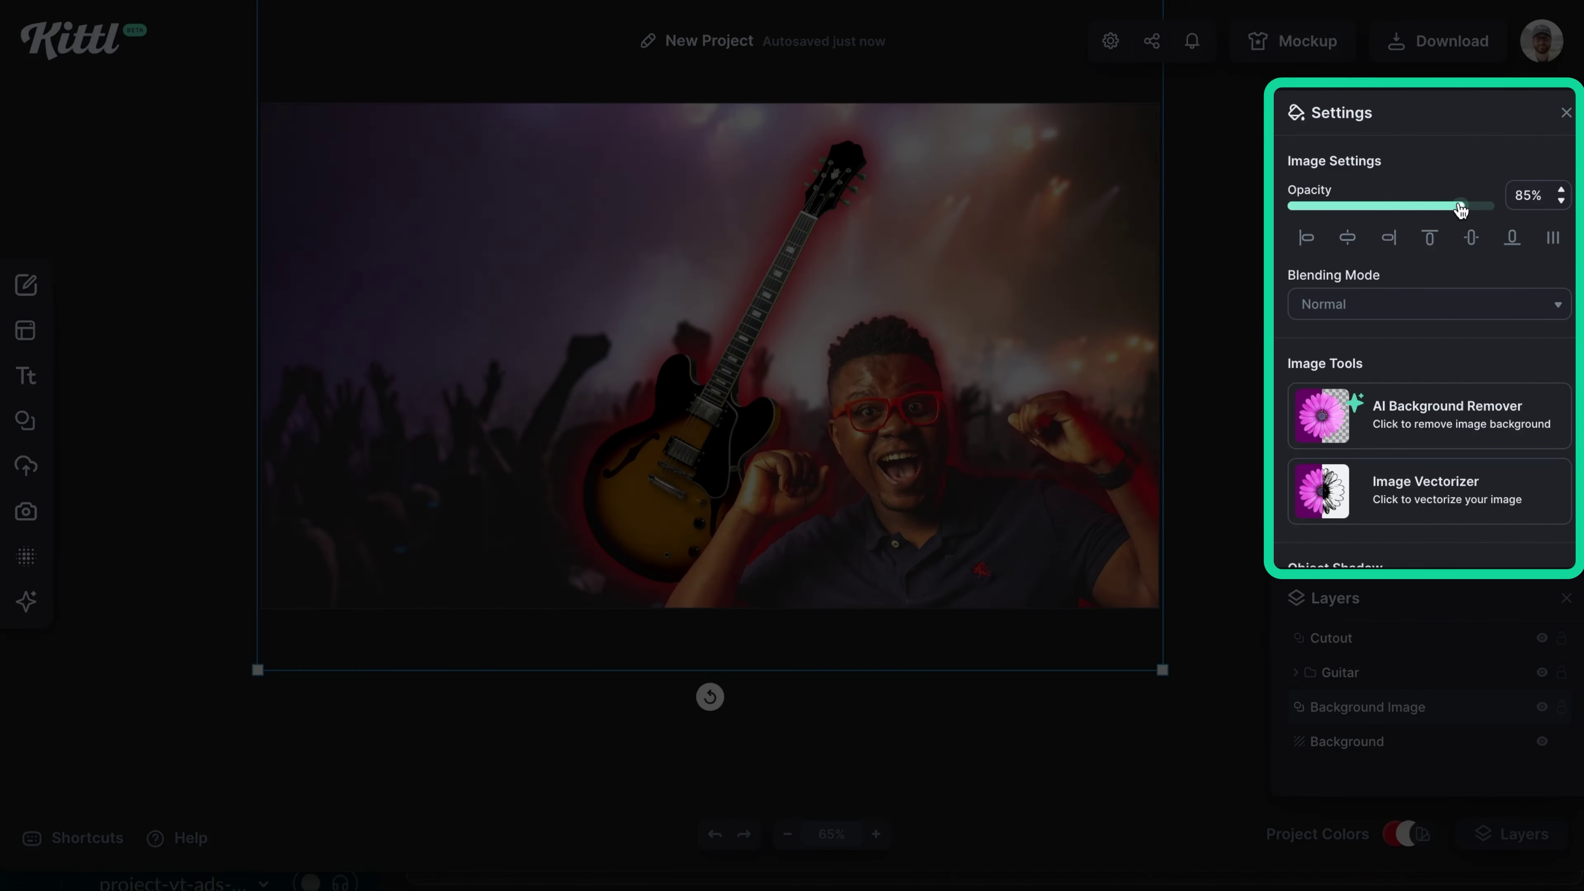
left_click_drag(1459, 209, 1445, 208)
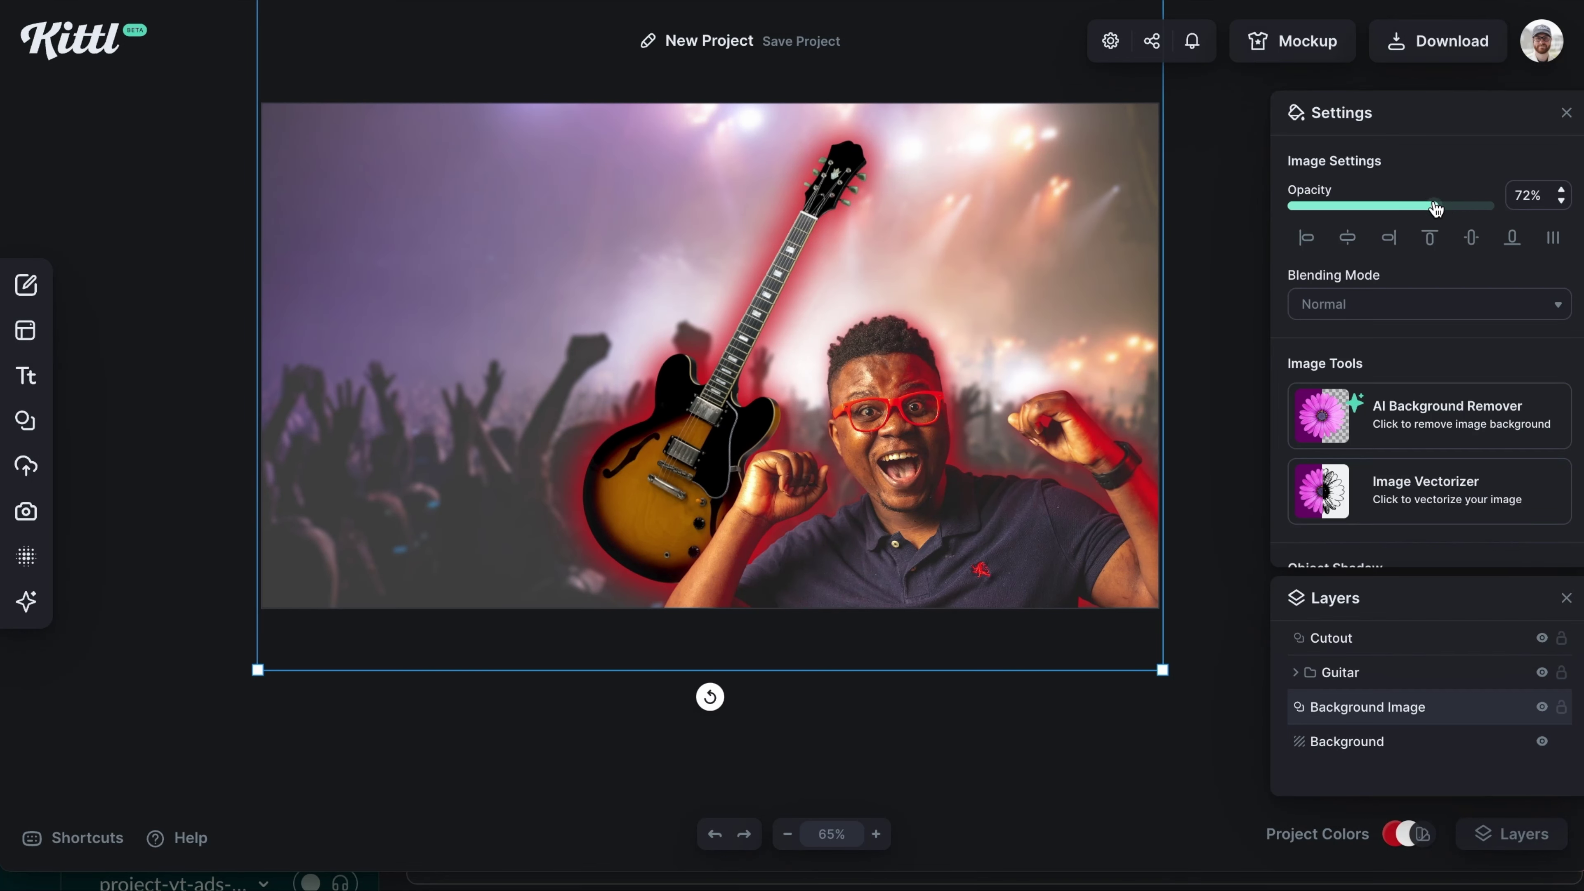
mouse_move(1436, 208)
left_mouse_down()
mouse_move(1485, 208)
mouse_move(1451, 208)
left_mouse_up()
- Raise the background's contrast to 18% and tweak its brightness and saturation
scroll(1451, 312, "down", 6)
left_click_drag(1391, 412, 1373, 422)
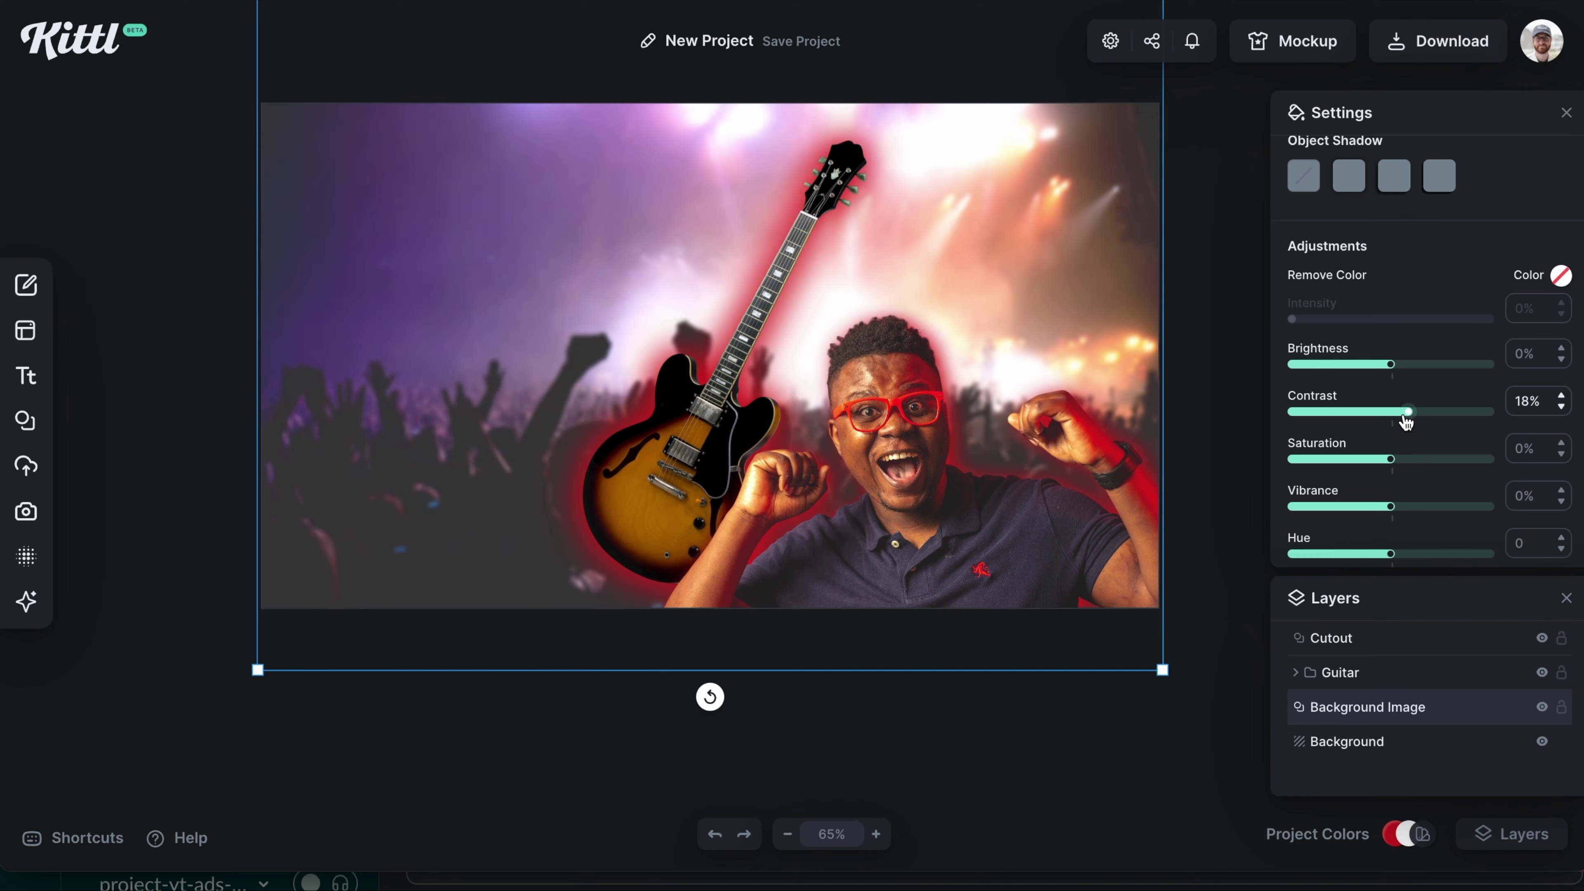
left_click_drag(1391, 364, 1379, 368)
left_click_drag(1390, 459, 1433, 453)
left_click(993, 516)
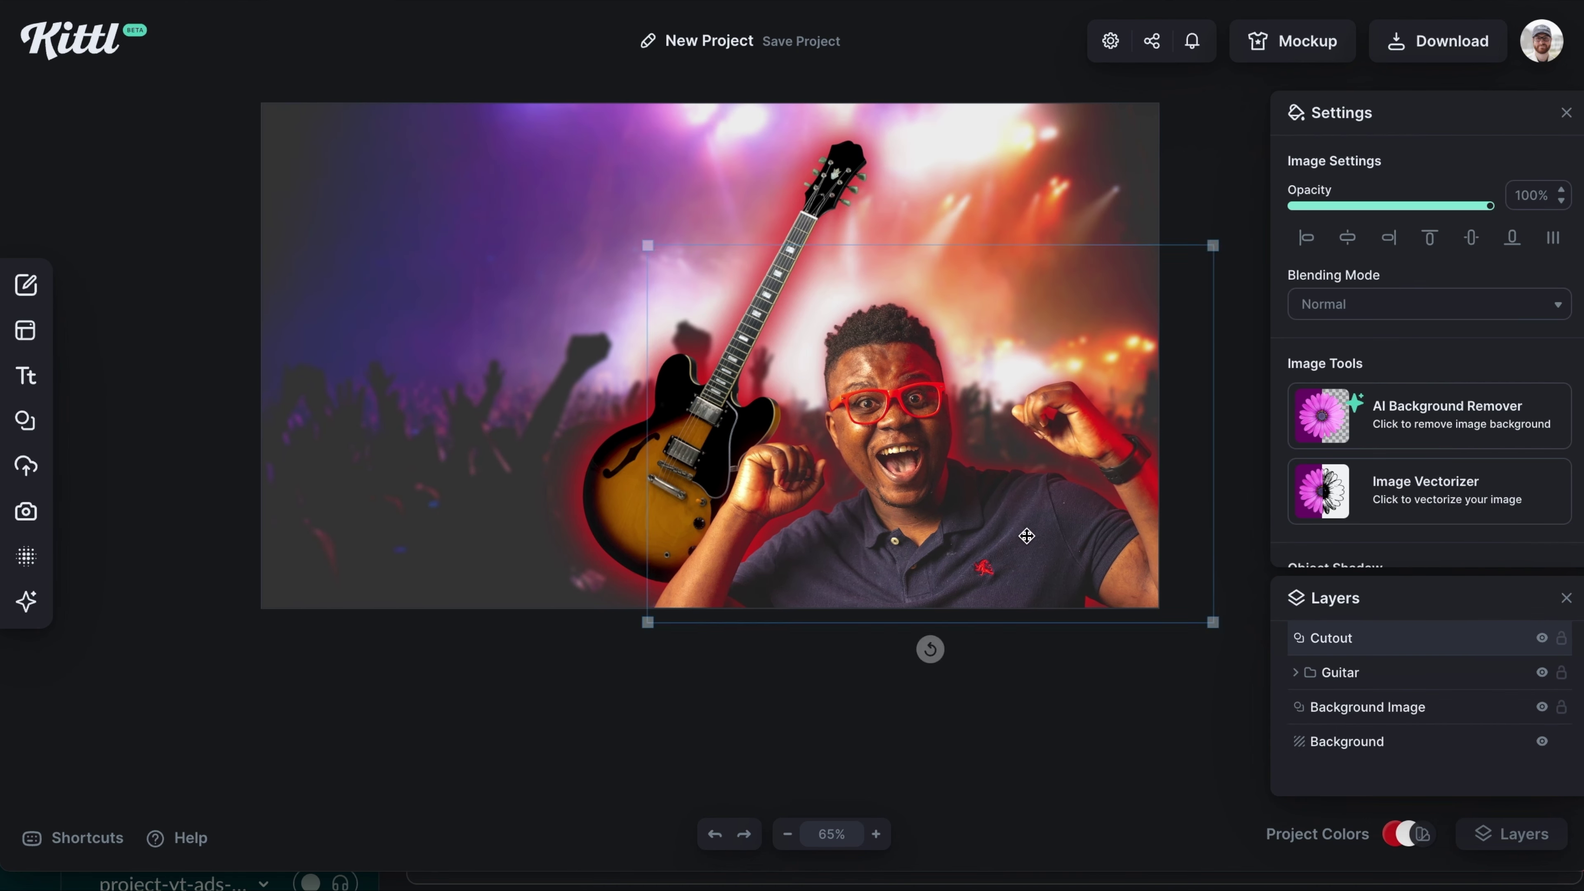
left_click(749, 324)
left_click(1096, 771)
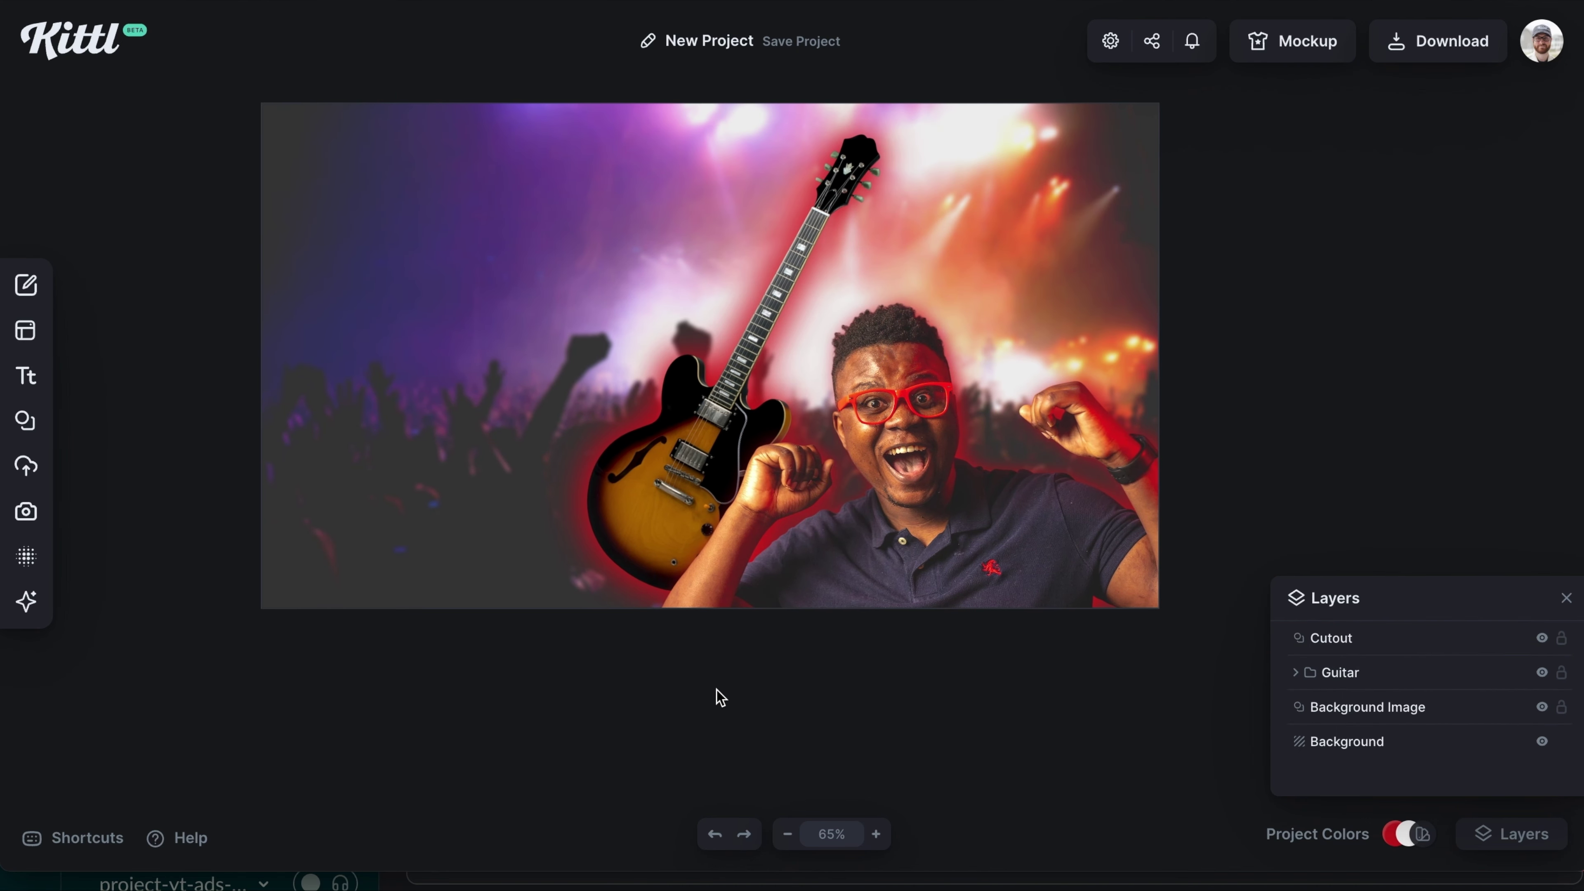
- Add a 'Live' text layer and move it to the upper left
type("tLive")
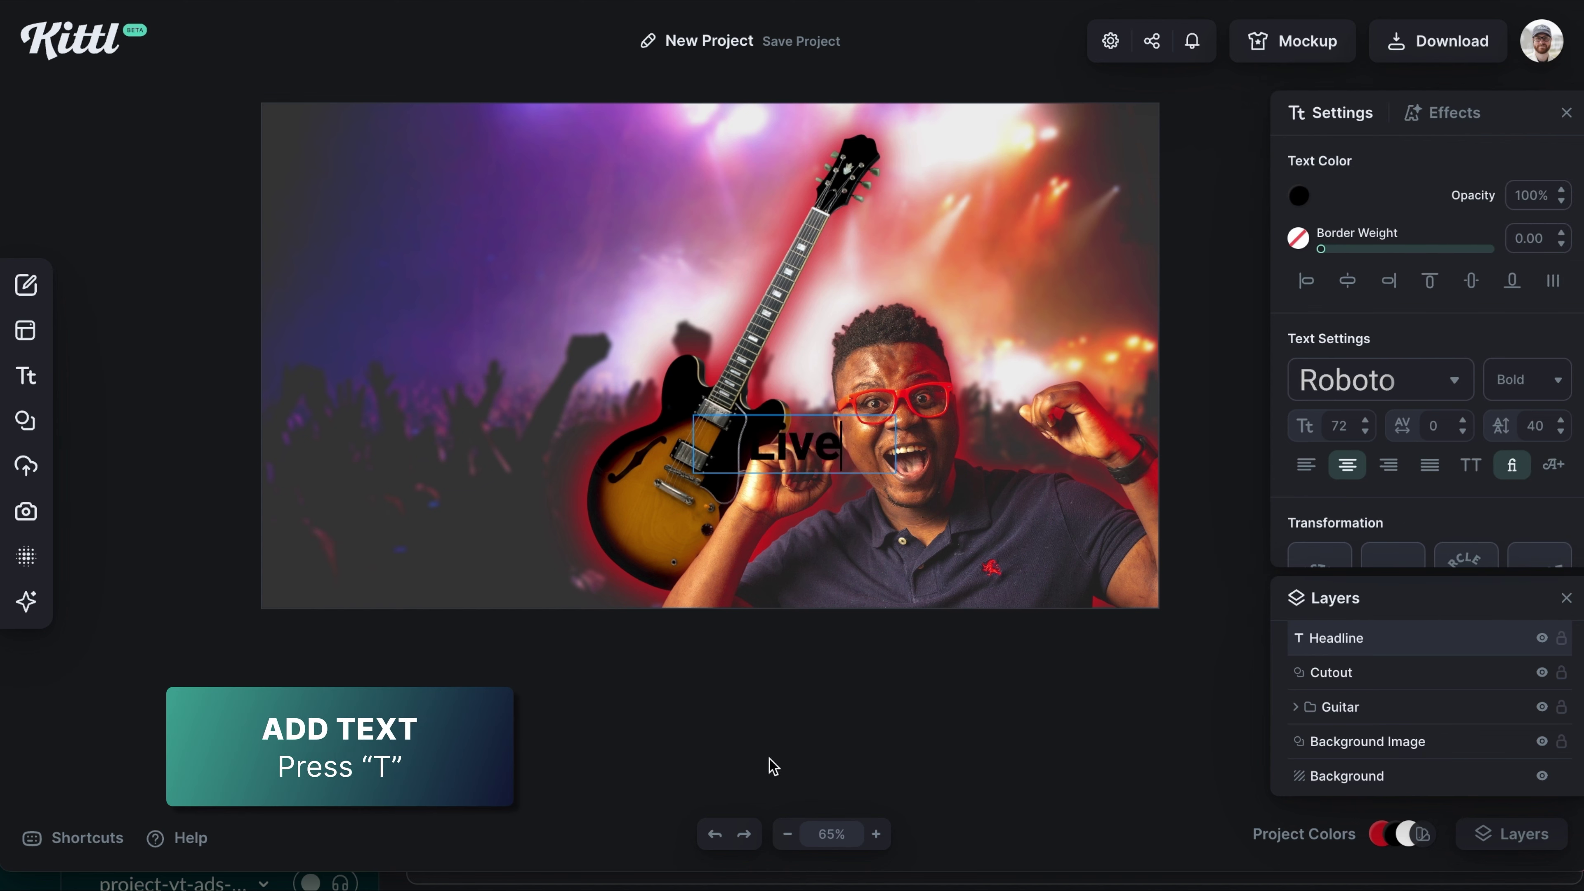
key("Escape")
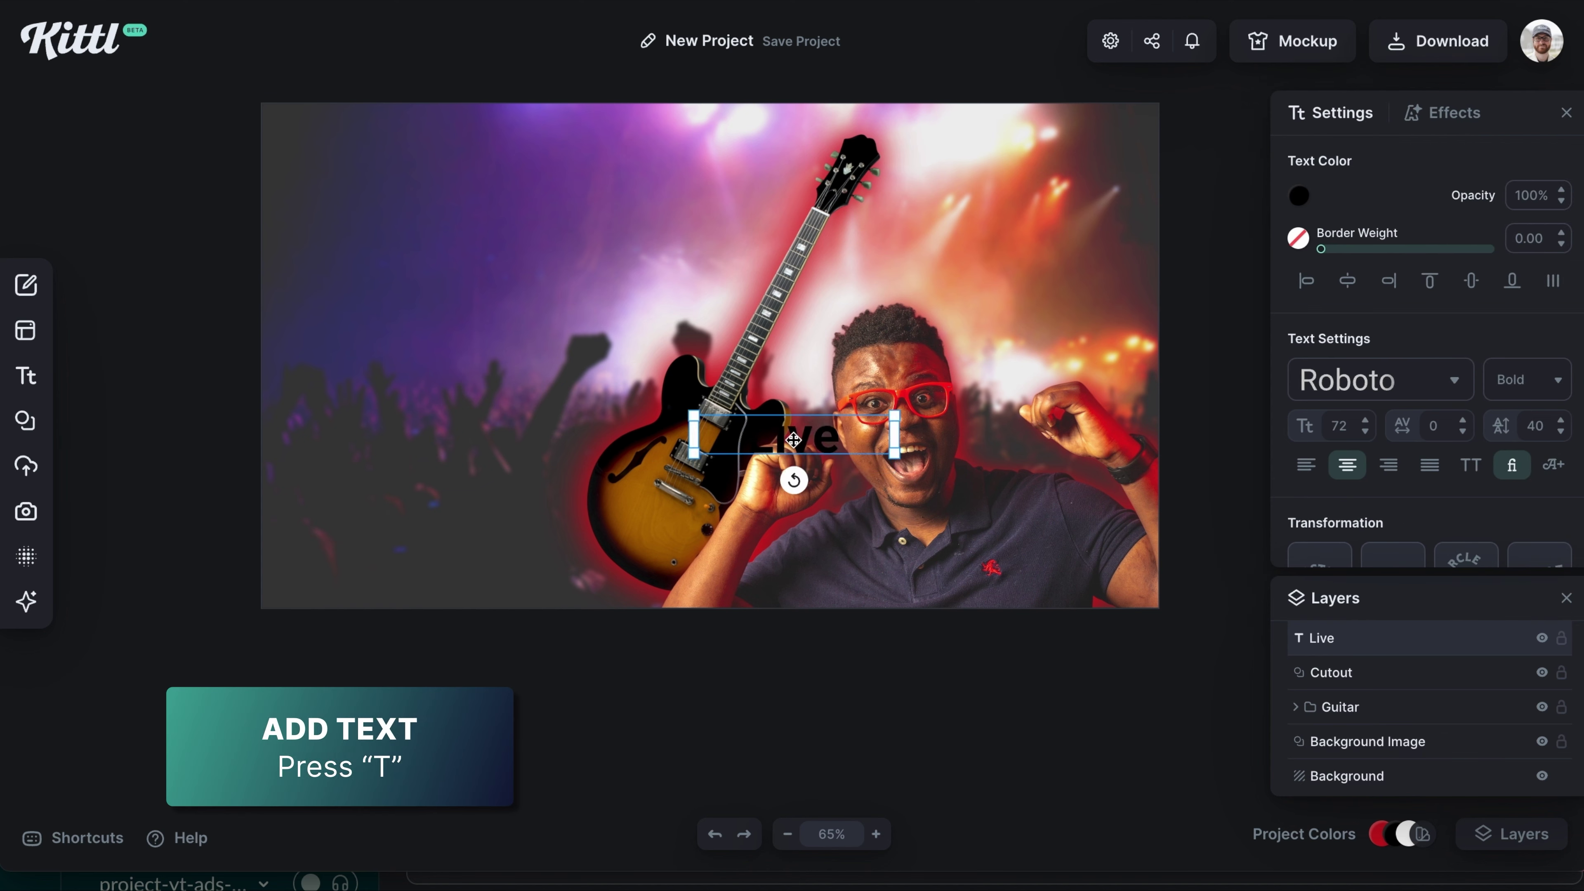
left_click_drag(794, 440, 453, 212)
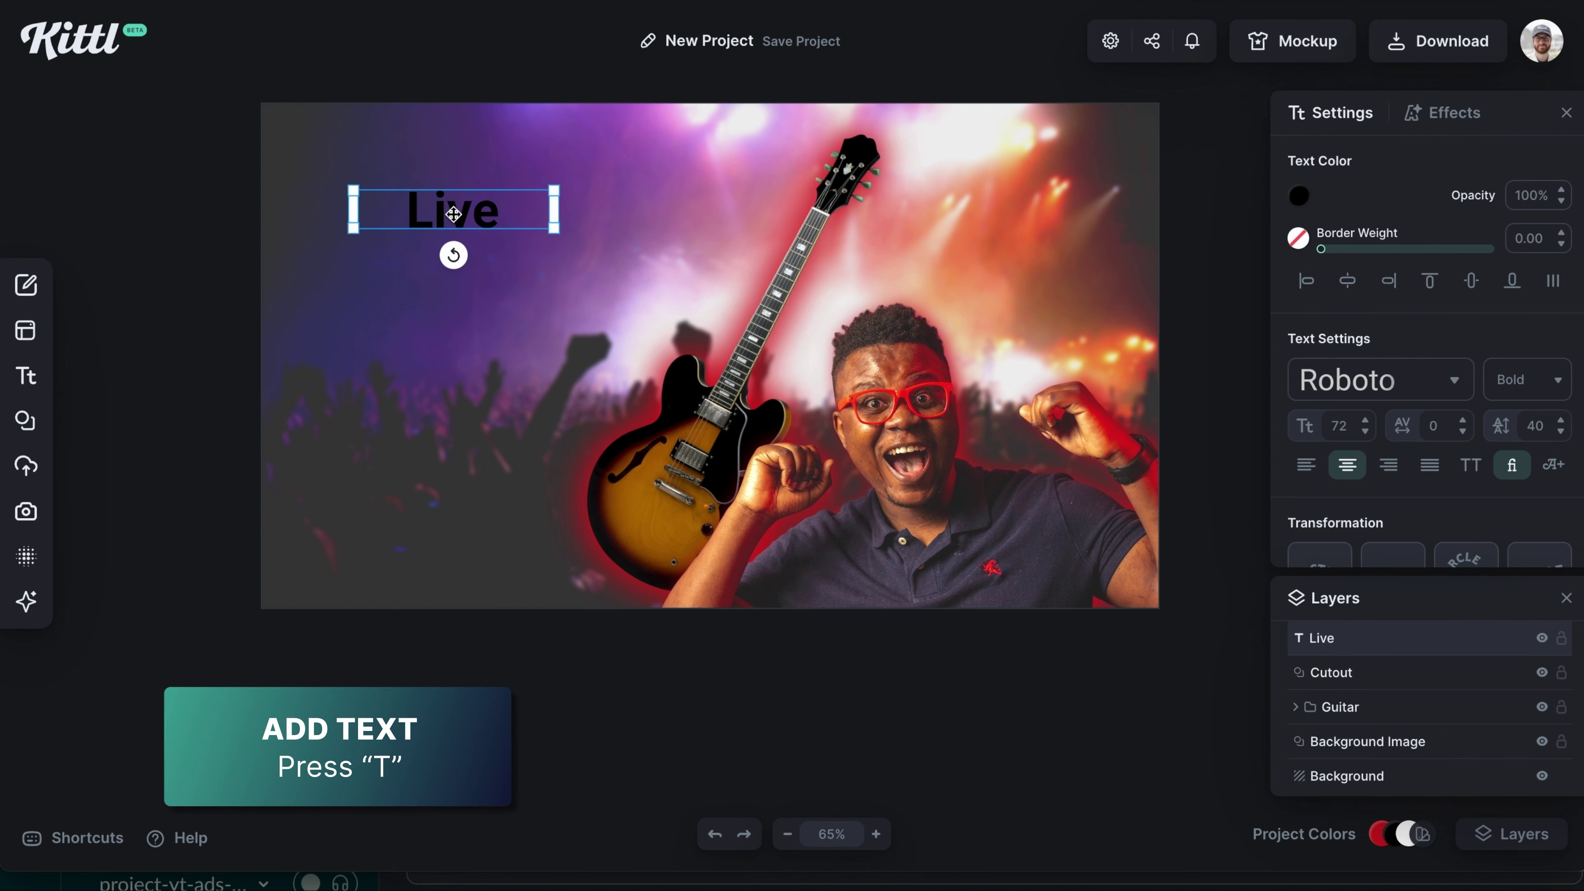
- Set Live in the Adventurer 07 font and enlarge it to size 162
left_click(1375, 388)
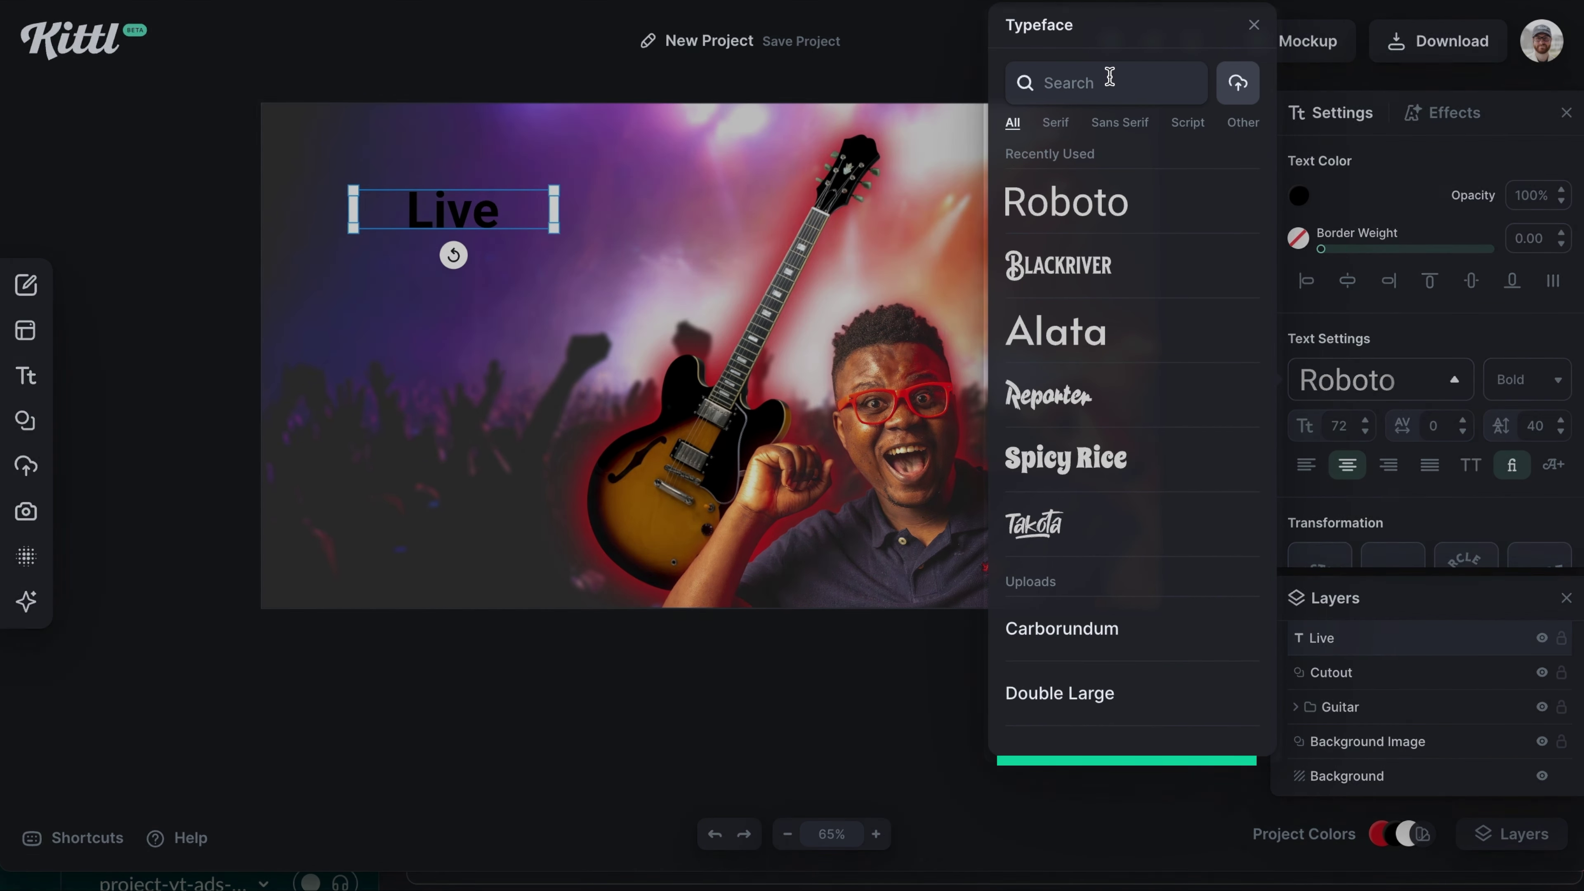
type("adv")
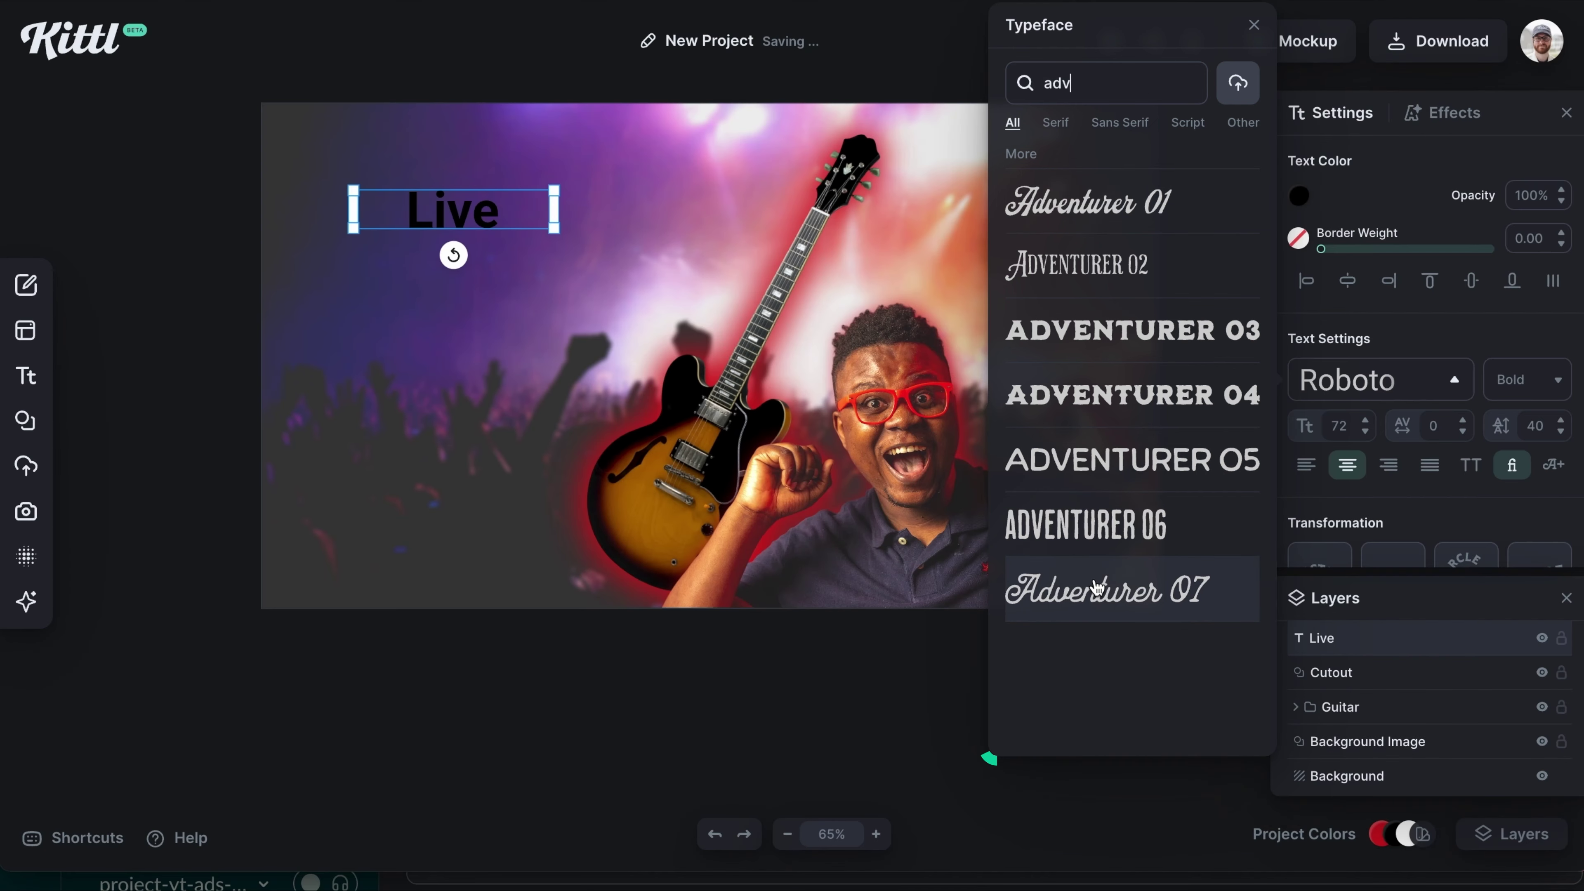
left_click(1098, 585)
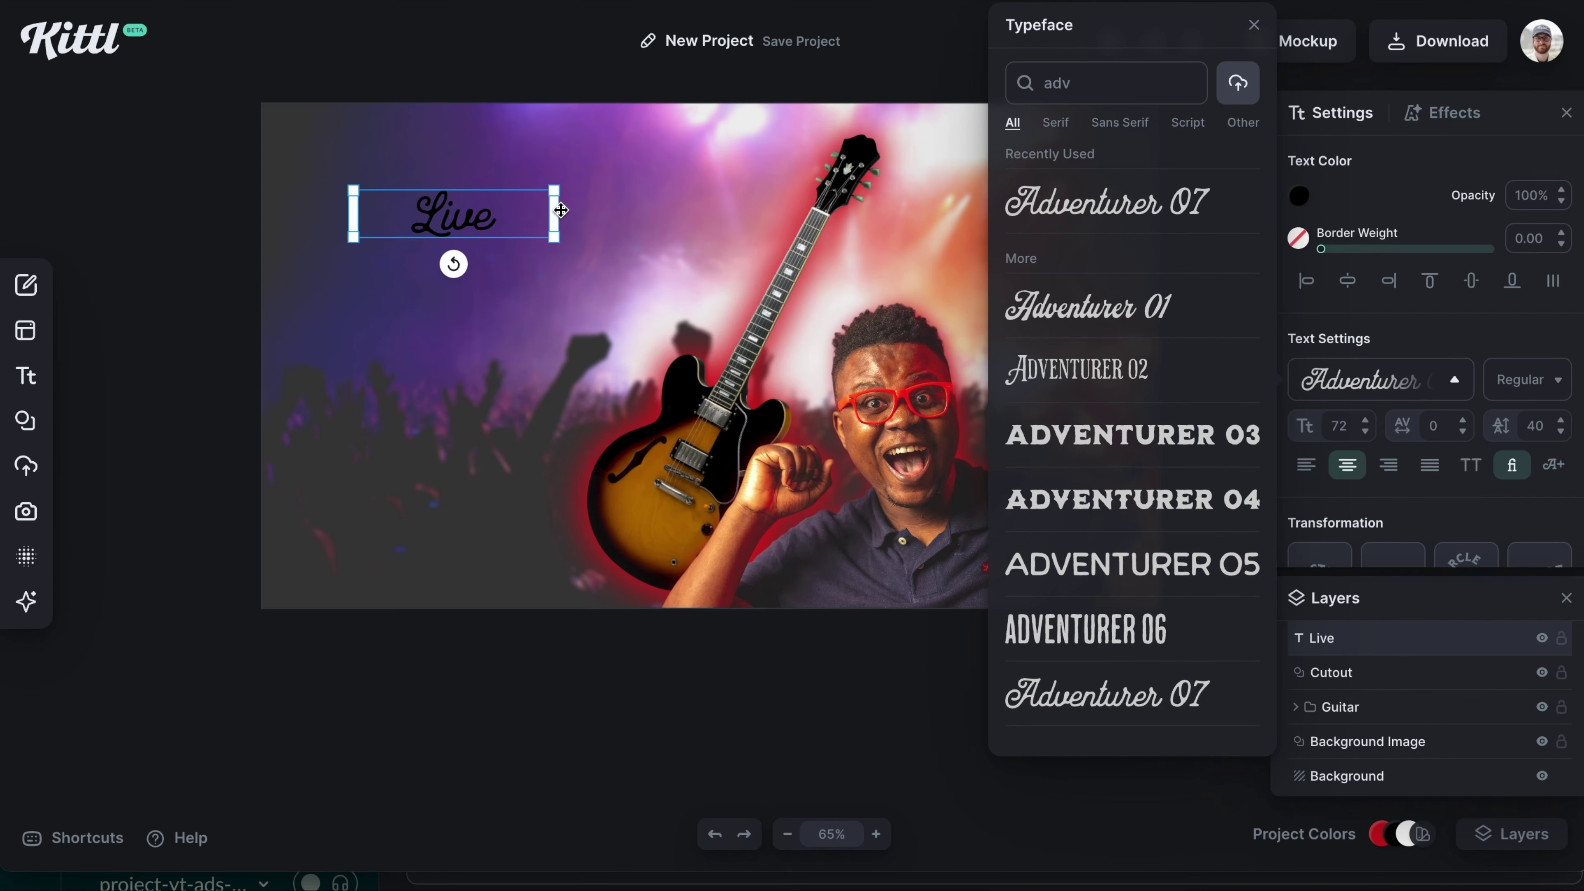
left_click_drag(560, 192, 663, 144)
left_click_drag(505, 235, 551, 224)
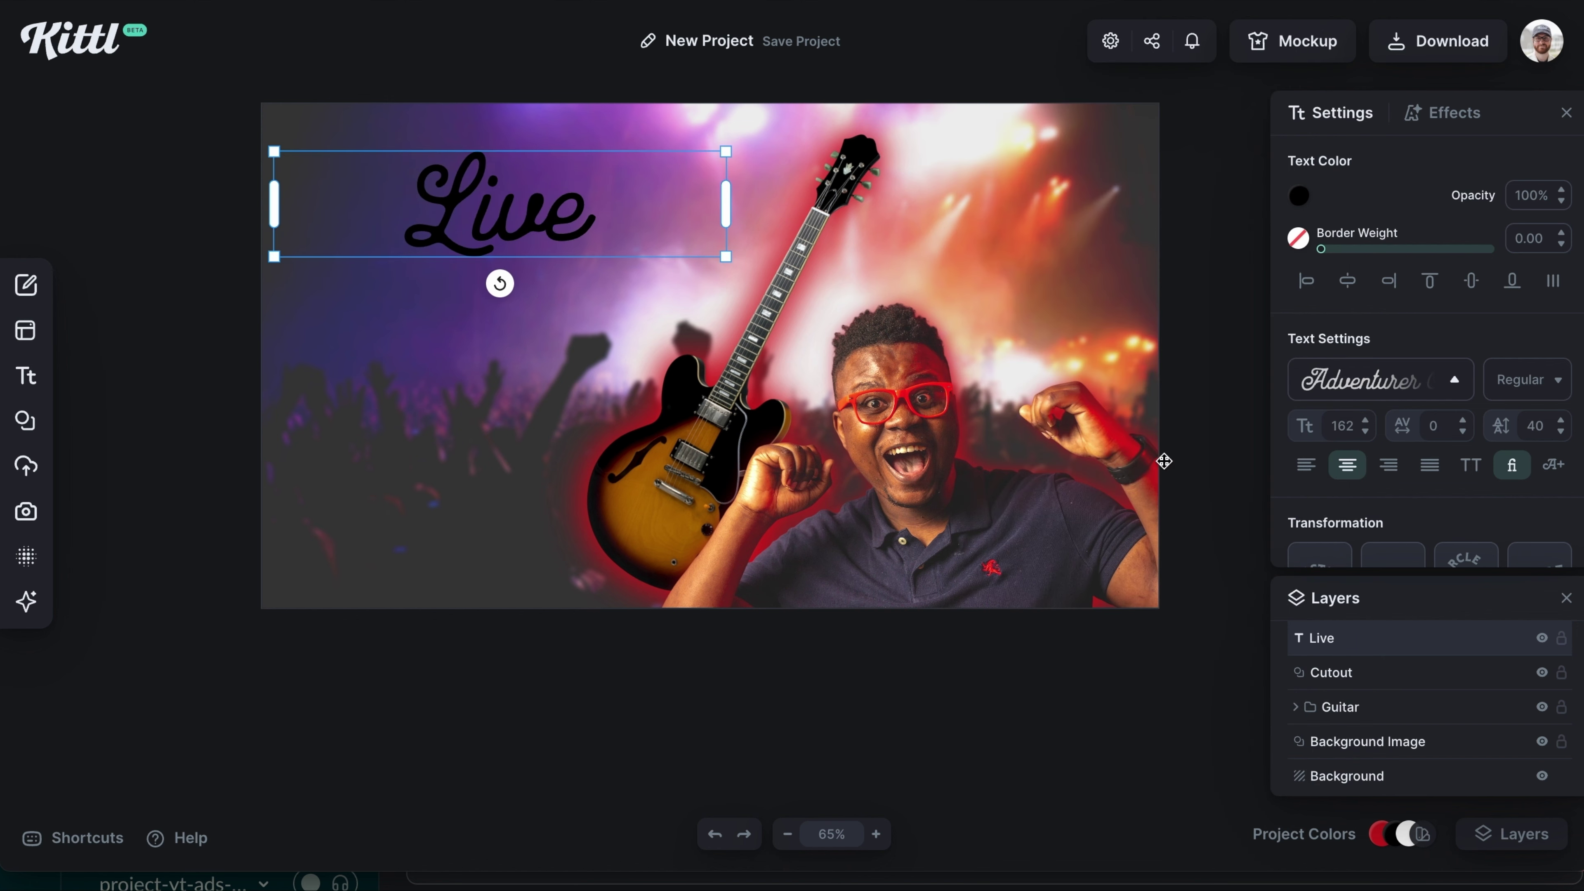
- Make Live white with the Angle transformation and nudge it slightly left
left_click(1300, 196)
left_click(1056, 635)
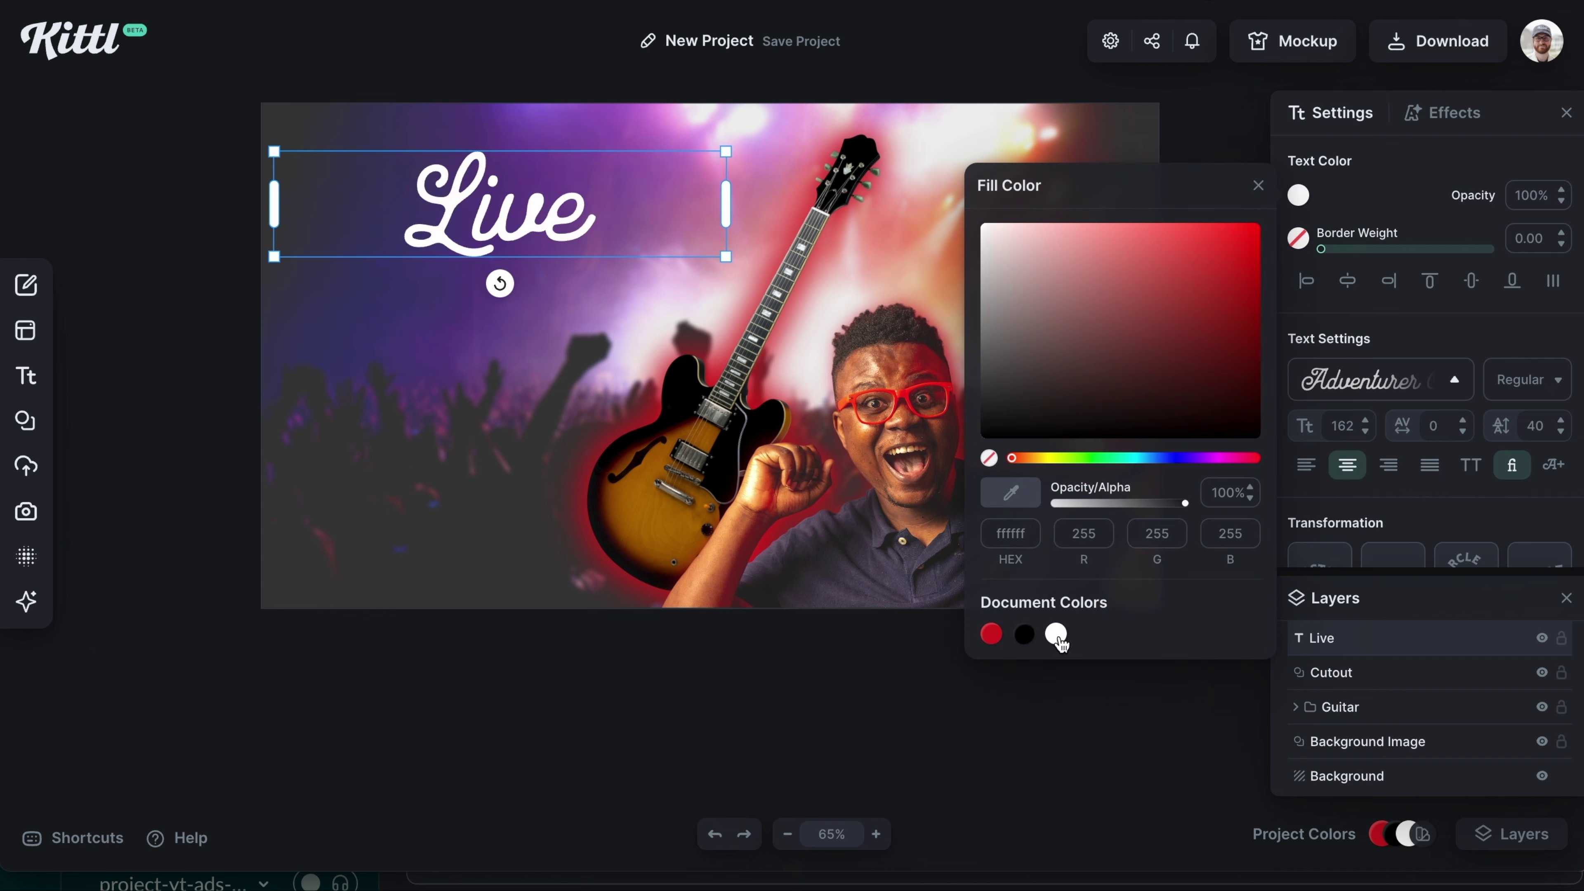
scroll(1427, 423, "down", 3)
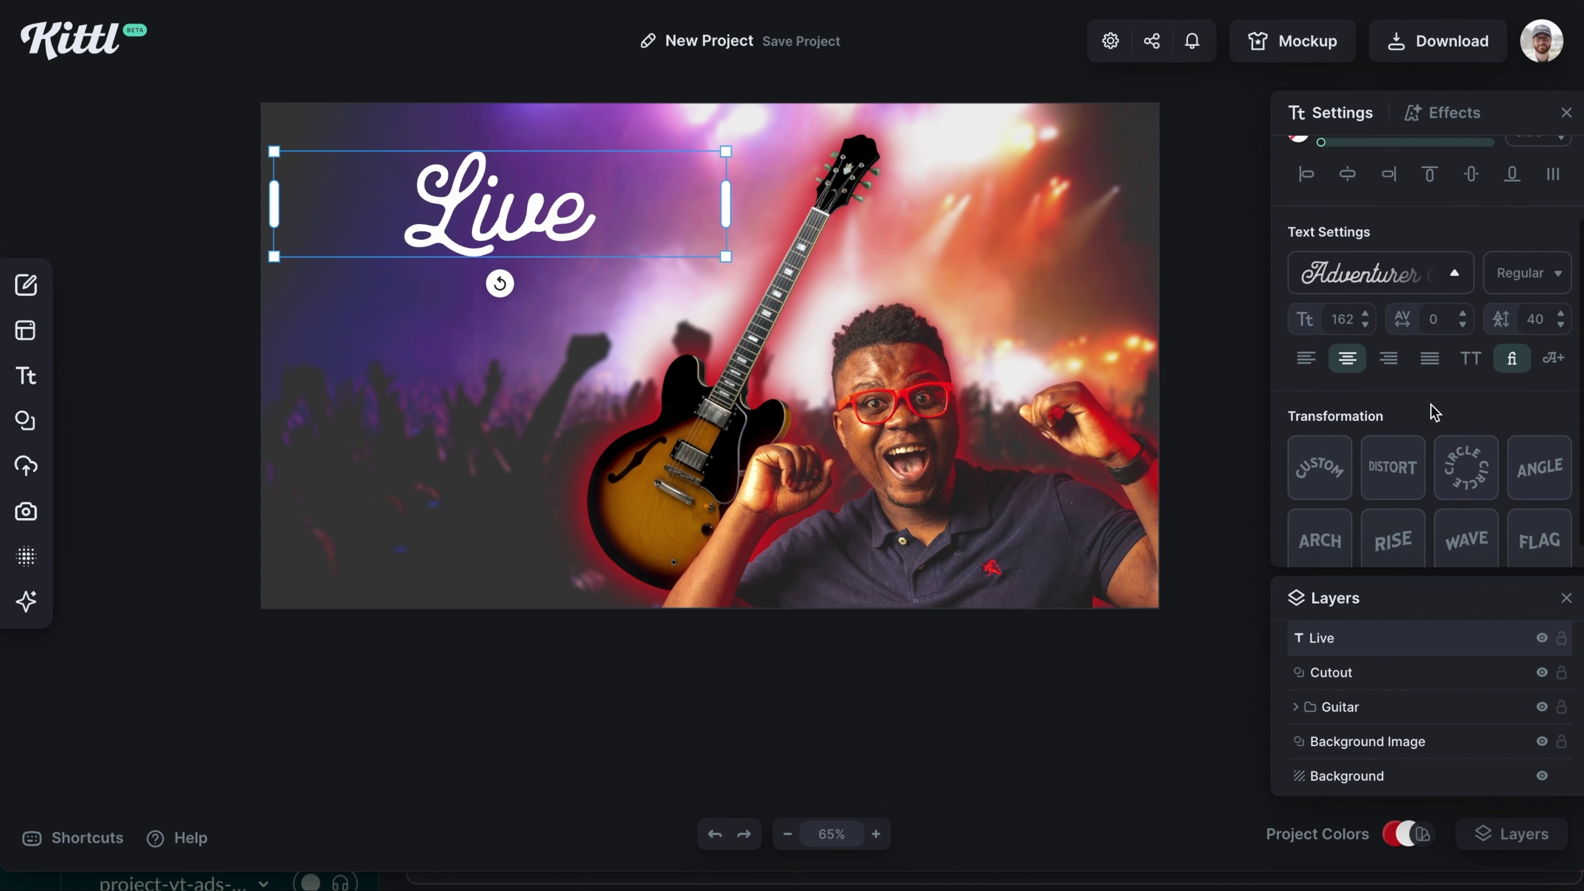
left_click(1561, 459)
left_click_drag(548, 225, 510, 223)
- Add a new text line under Live and make it uppercase GUITAR
key("t")
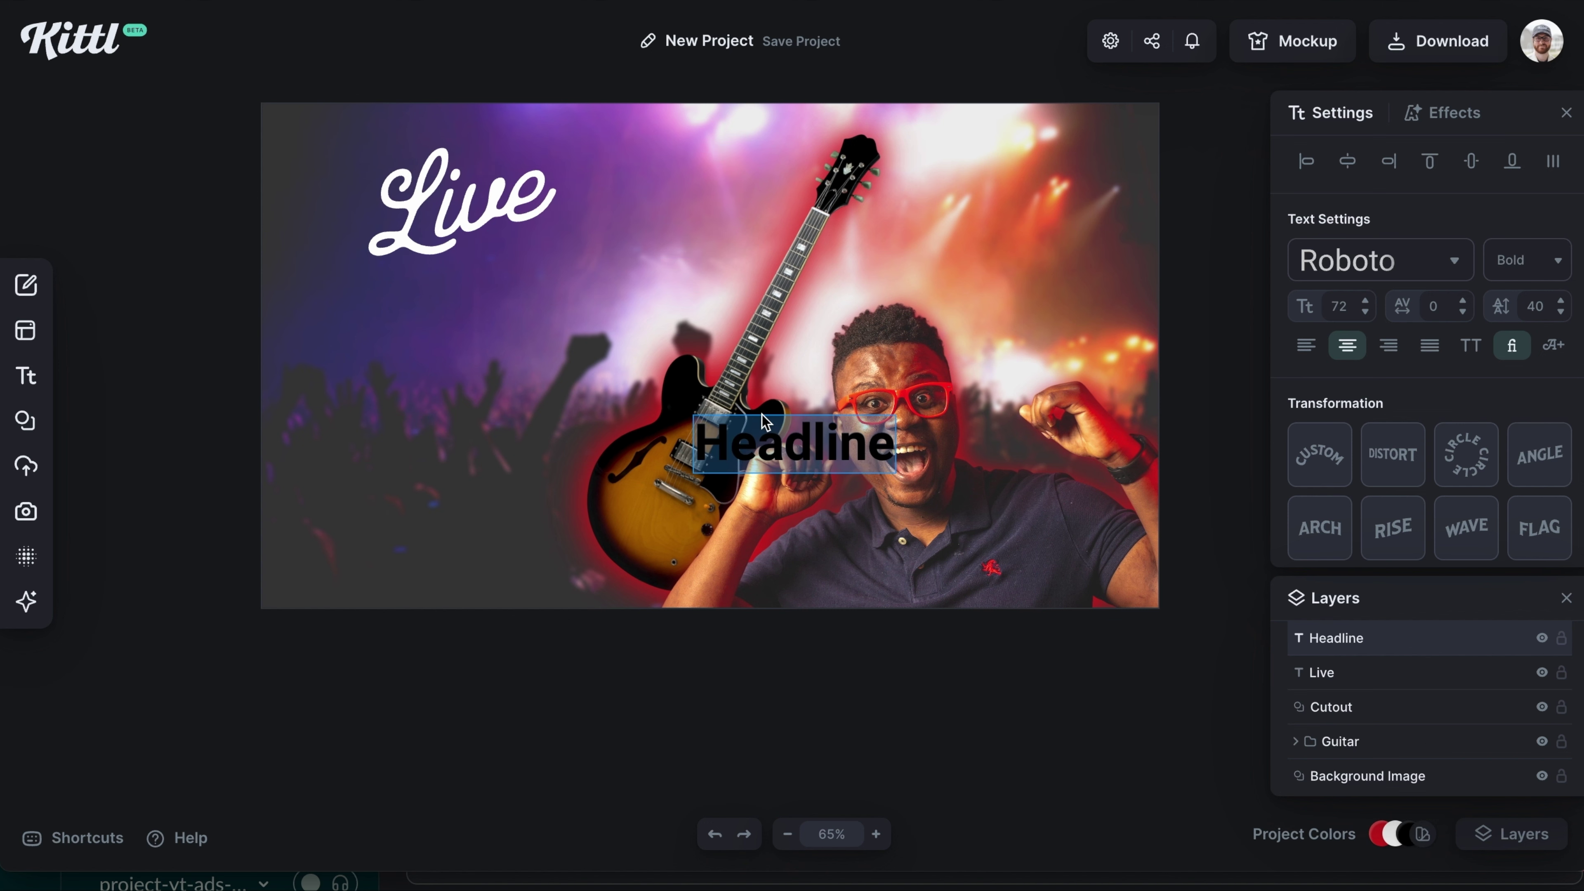
type("guitar")
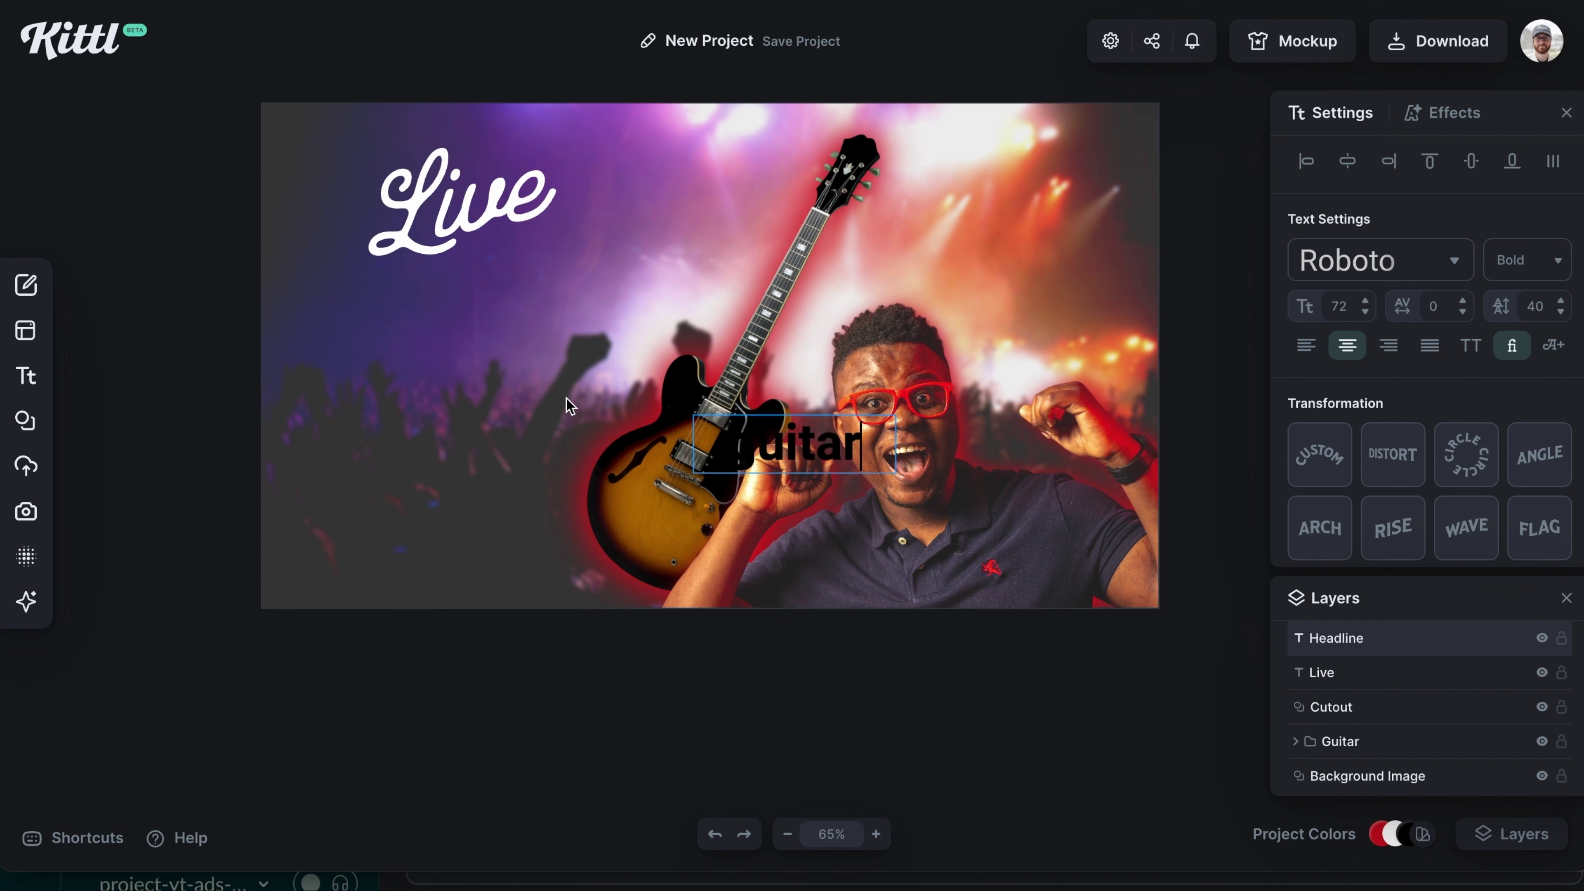
key("Escape")
left_click_drag(836, 440, 671, 271)
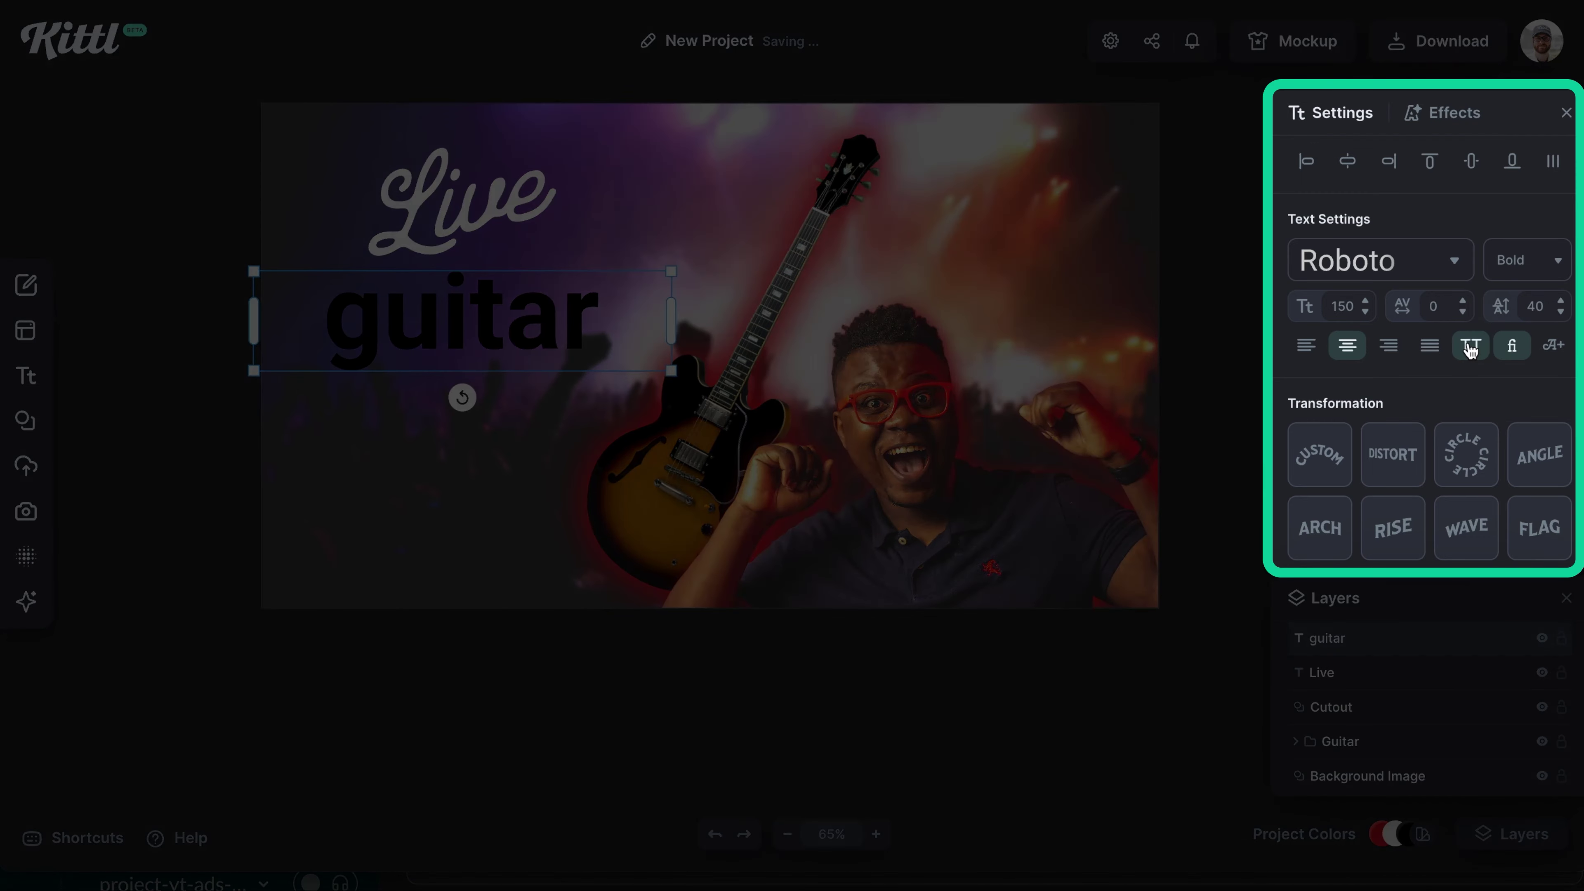
left_click(1471, 347)
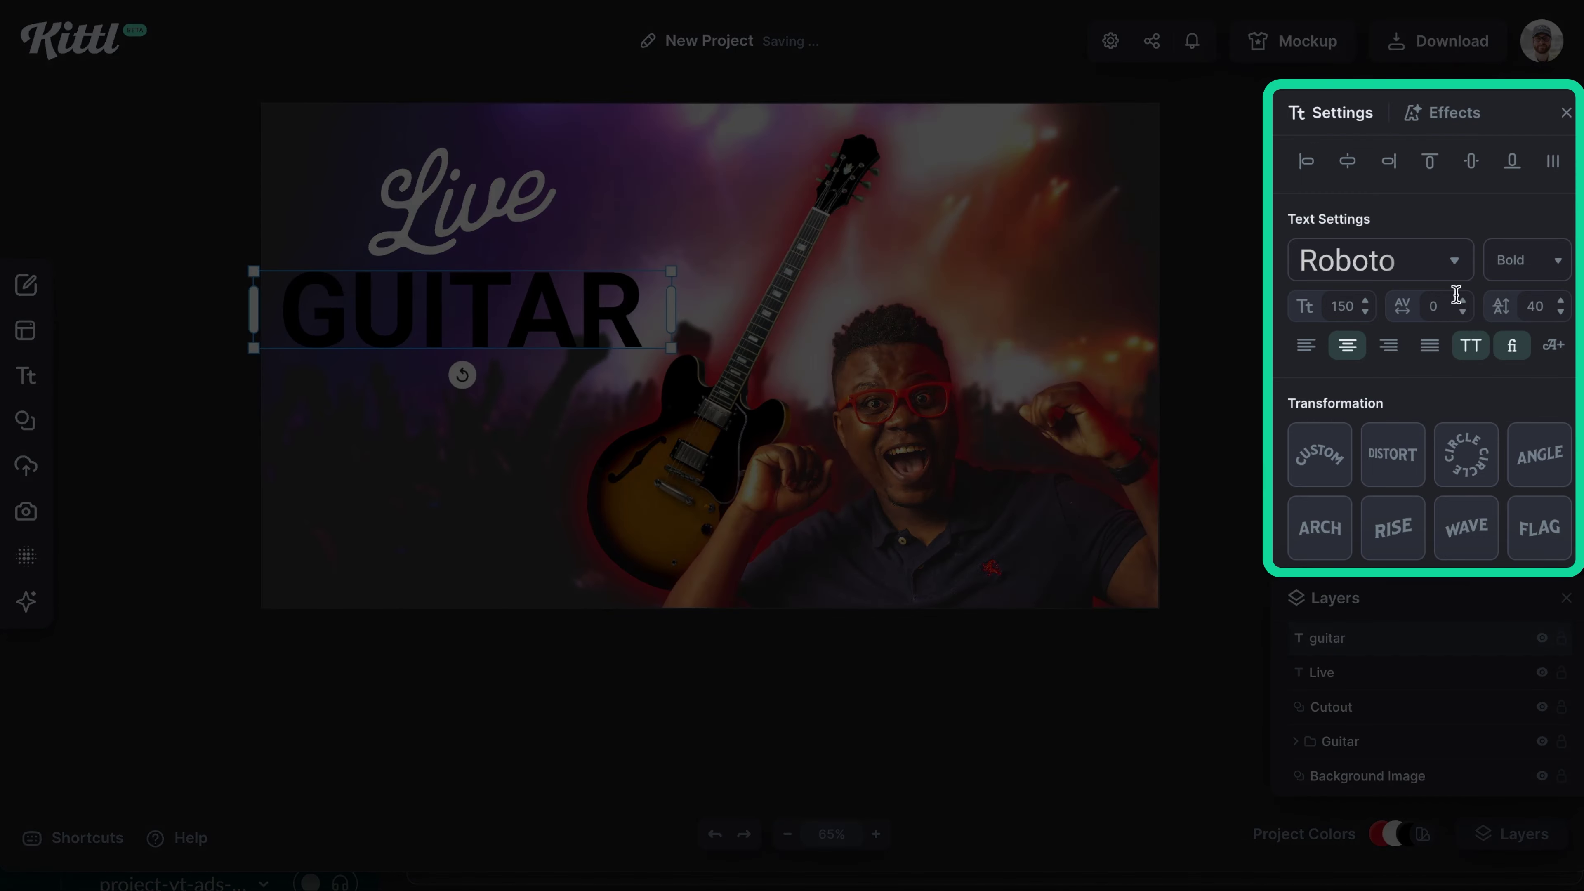
left_click(1438, 259)
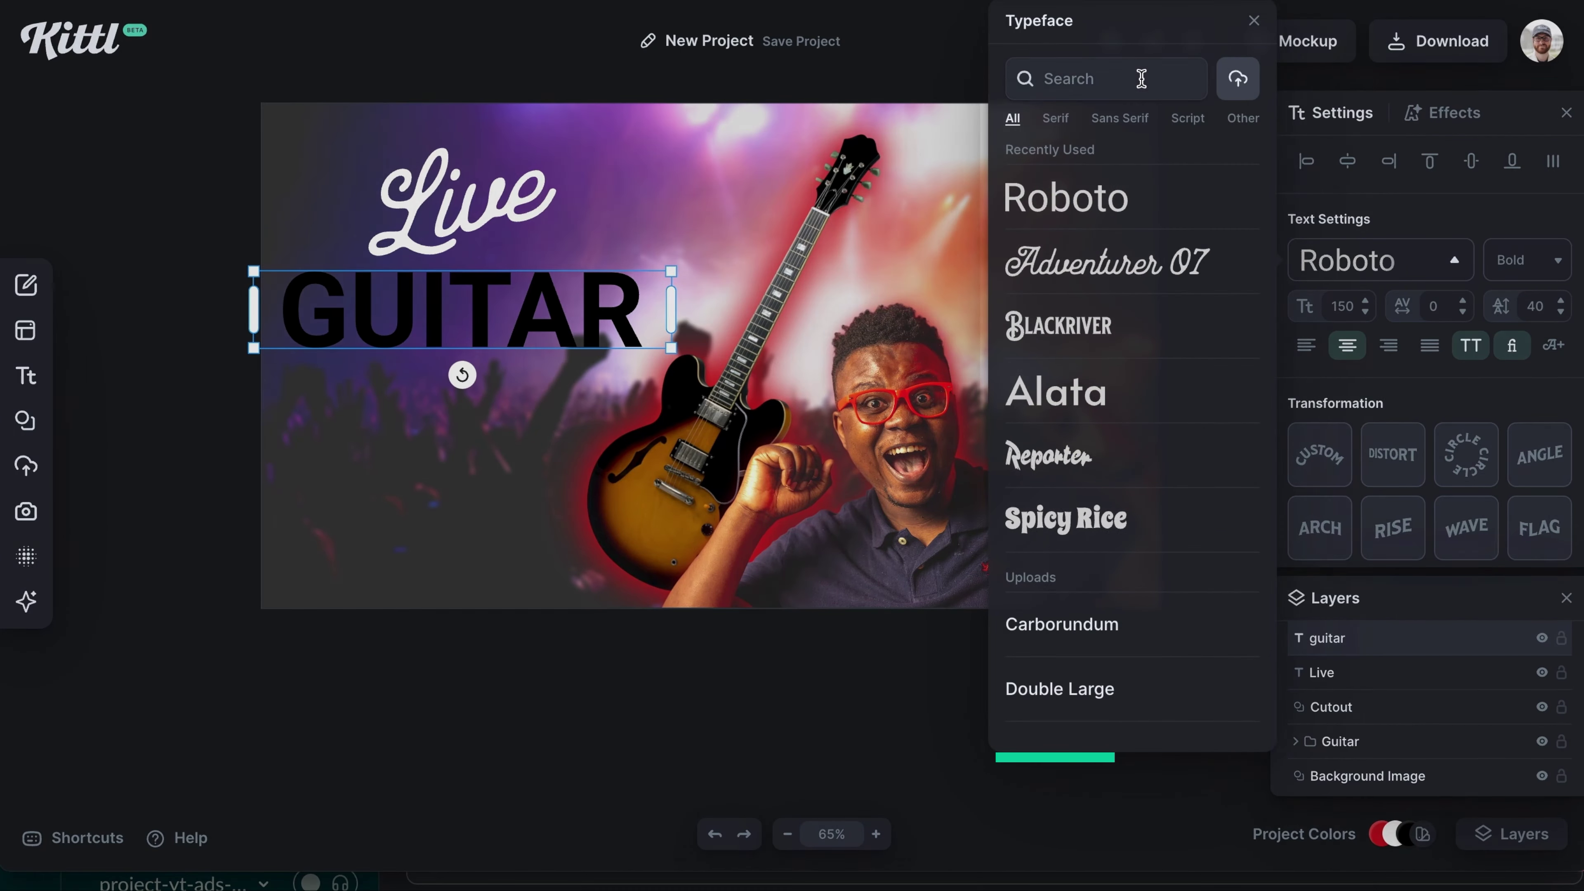
- Apply the condensed Skyrise Display font to GUITAR
type("con")
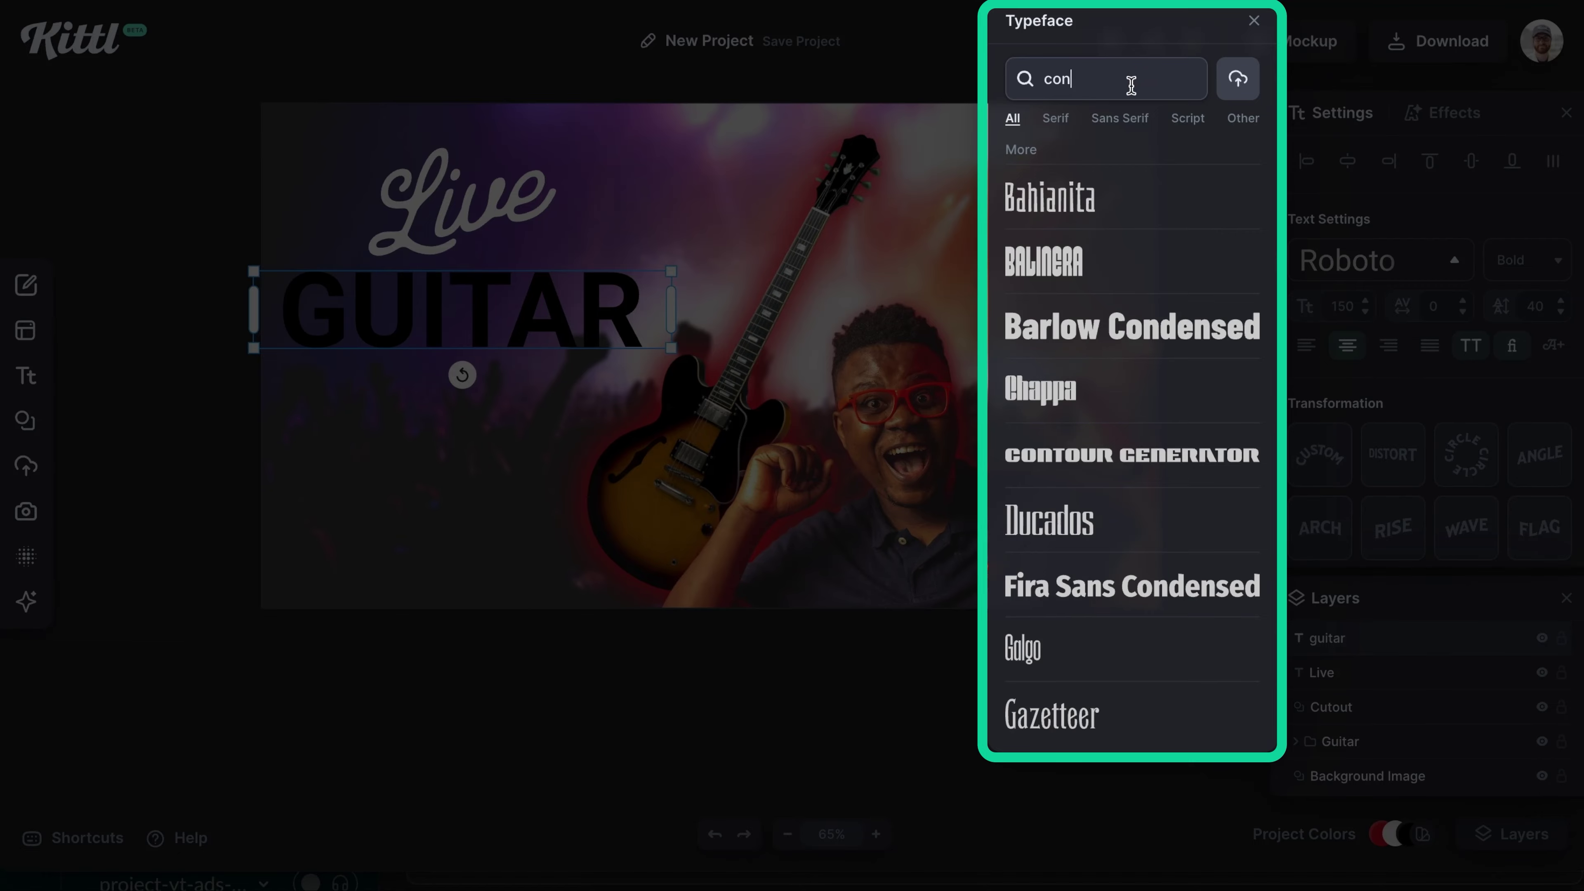
scroll(1123, 531, "down", 8)
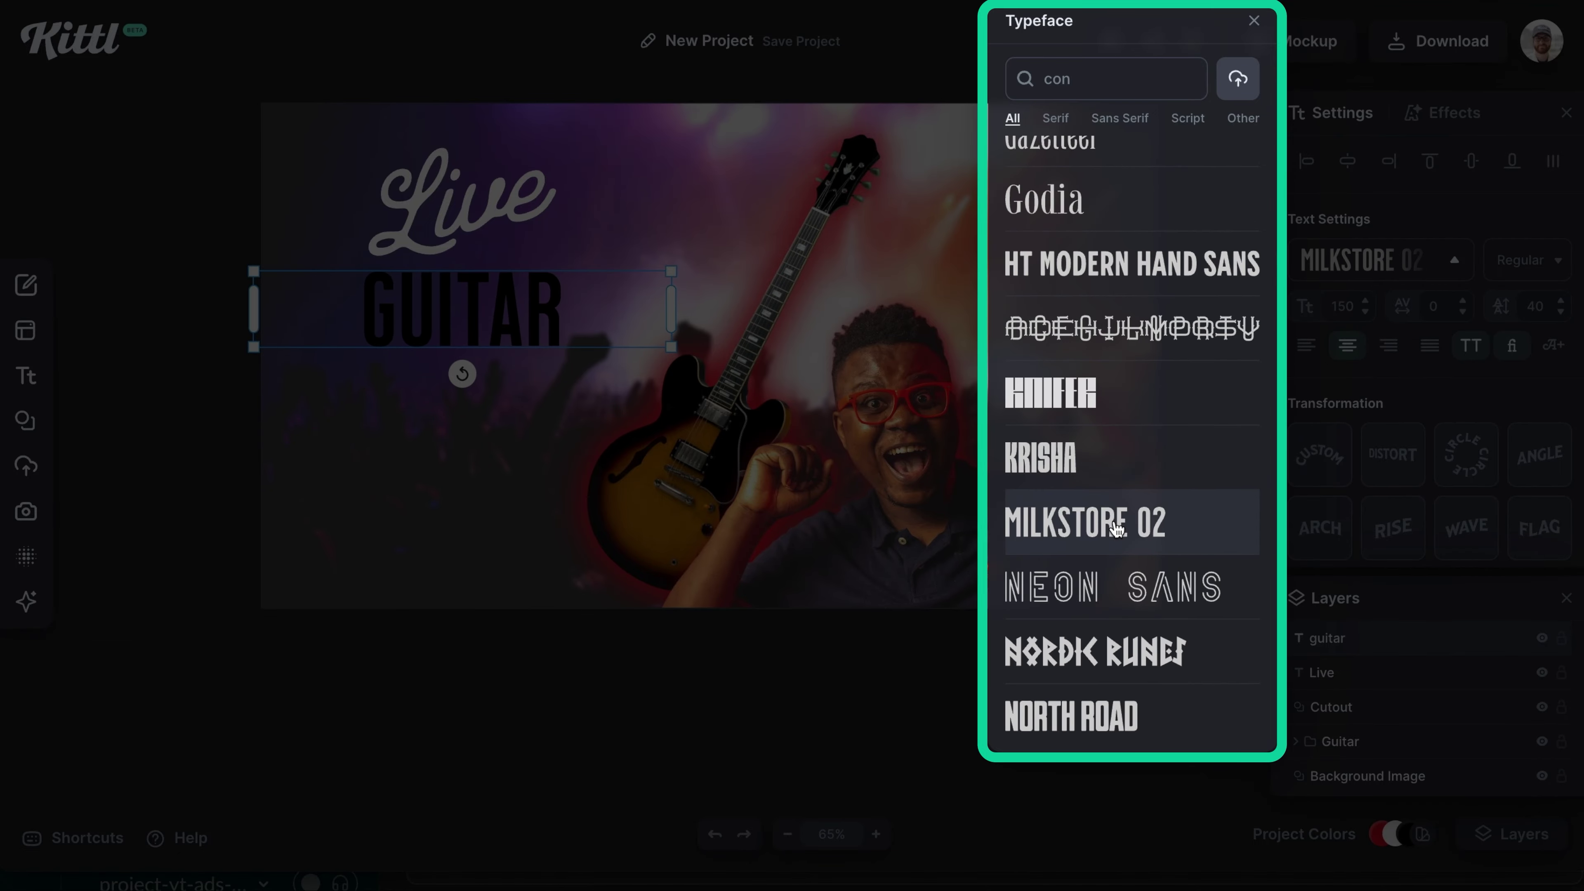
scroll(1135, 499, "down", 10)
left_click(1148, 490)
- Try weight 620 and italic slant on GUITAR, then revert to upright full weight
scroll(1110, 549, "down", 8)
left_click(1527, 260)
left_click_drag(1311, 415, 1237, 415)
left_click(1413, 440)
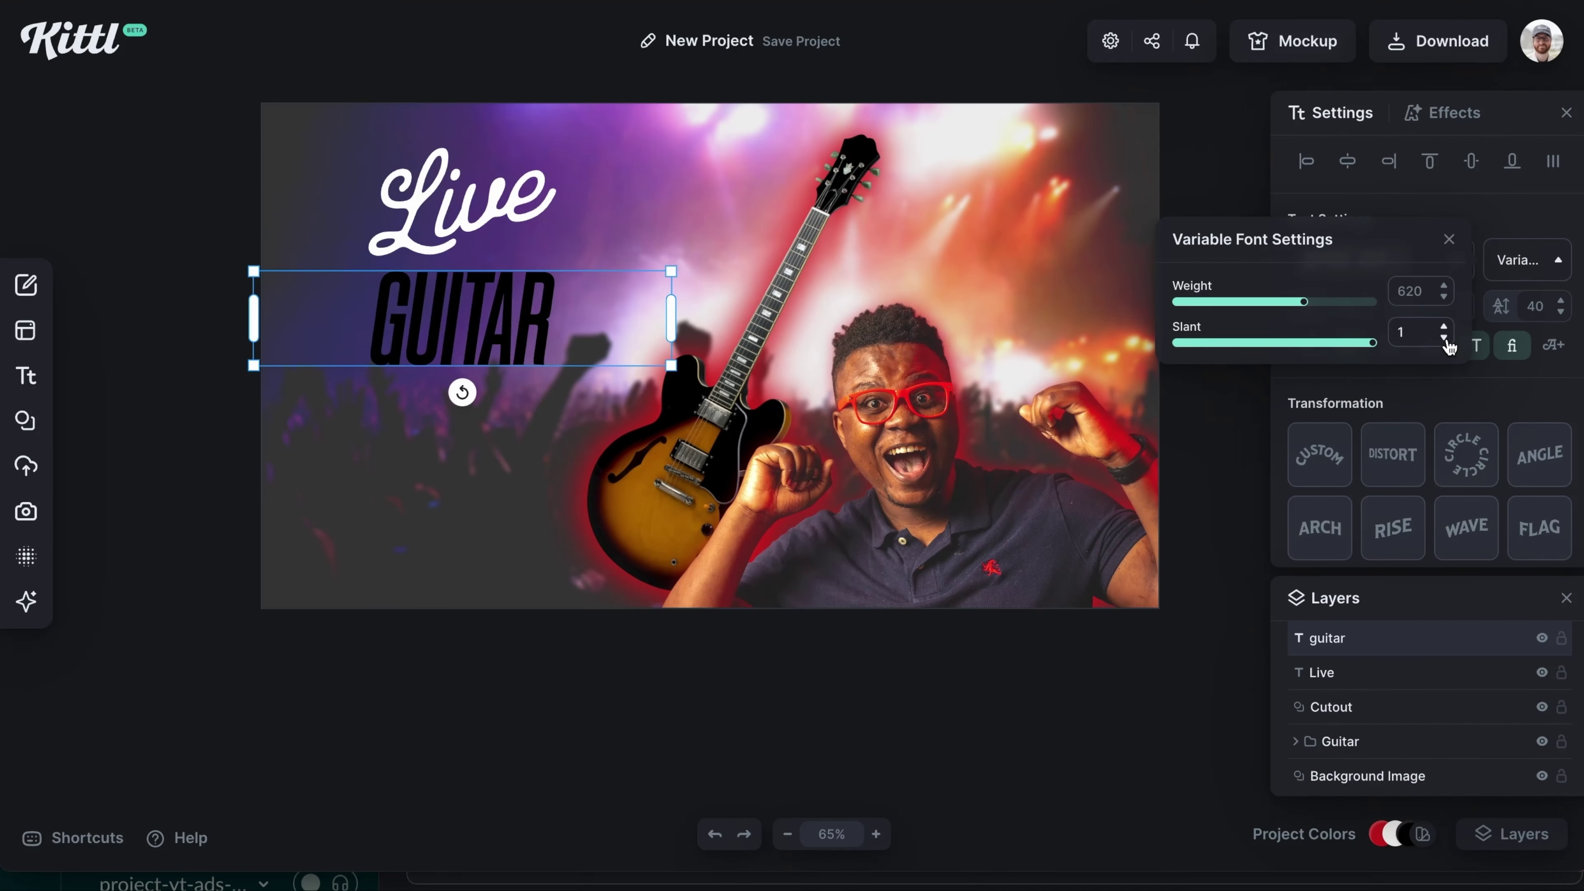
key("ctrl+z")
key("ctrl+z")
- Change GUITAR's fill colour to orange
left_click(1414, 372)
scroll(1372, 281, "up", 2)
left_click(1299, 194)
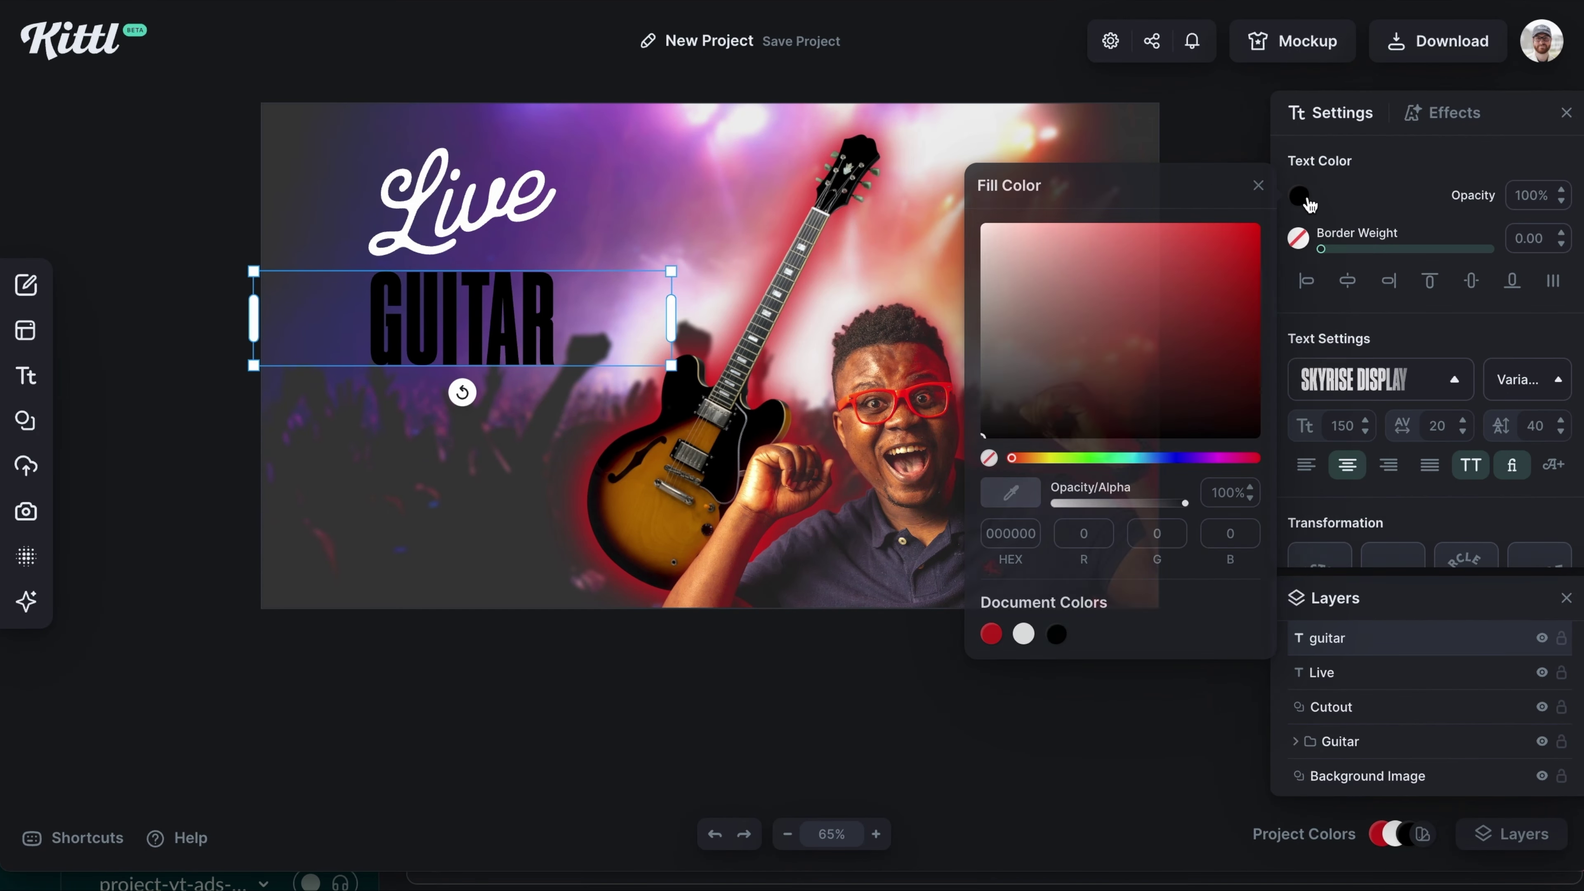
left_click(992, 634)
left_click_drag(1012, 458, 1037, 457)
left_click(1245, 230)
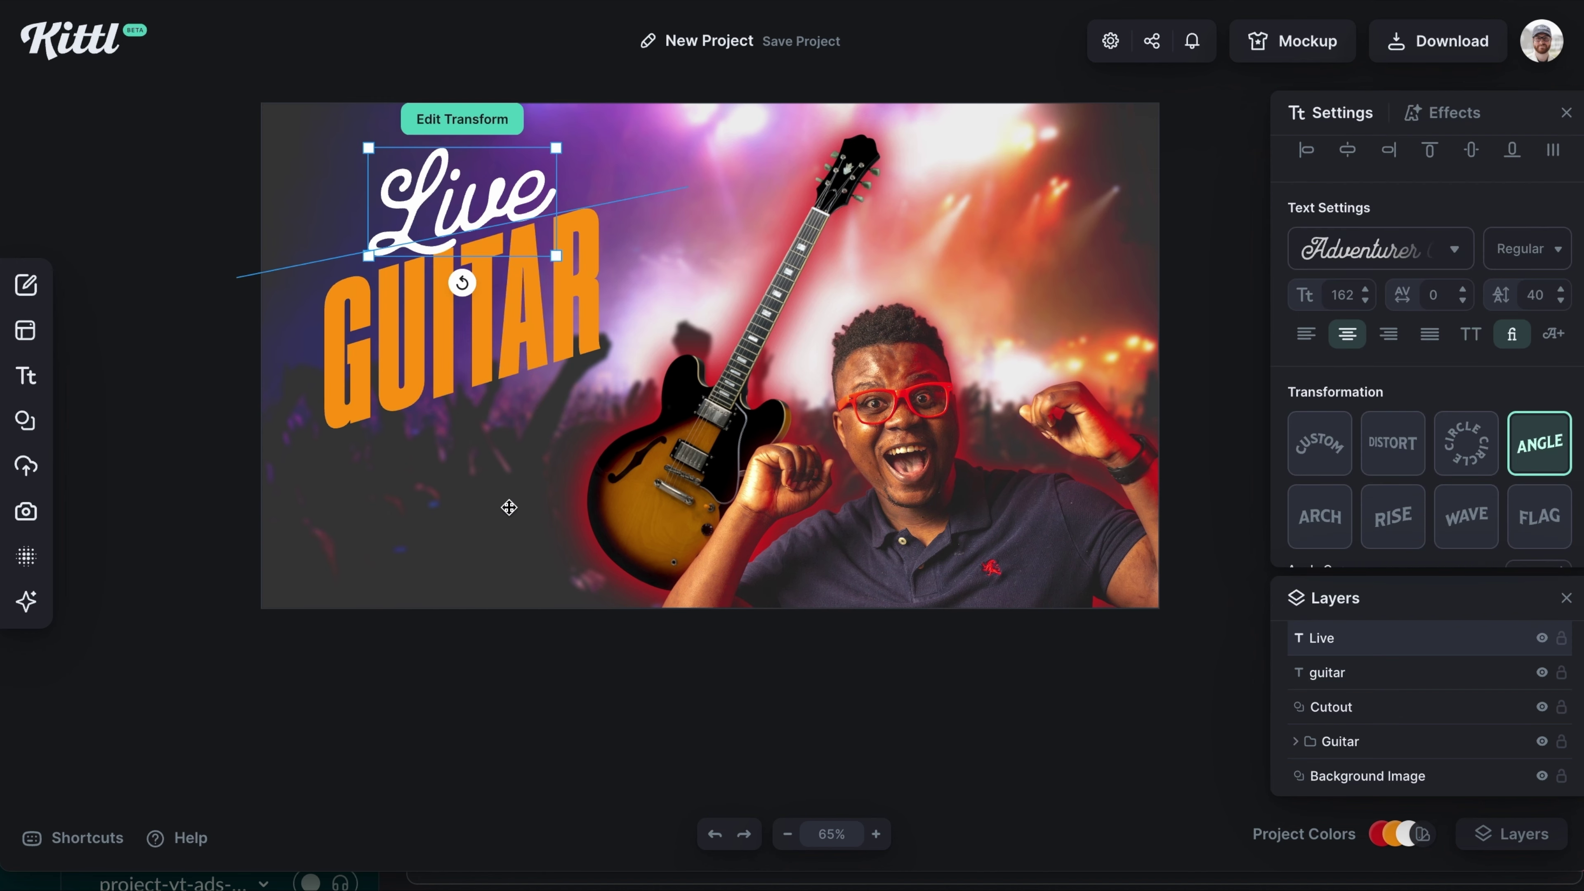
left_click(552, 146)
- Shift the background photo slightly and lower its opacity to 77%
left_click(552, 146)
left_click_drag(618, 425, 624, 430)
left_click(589, 645)
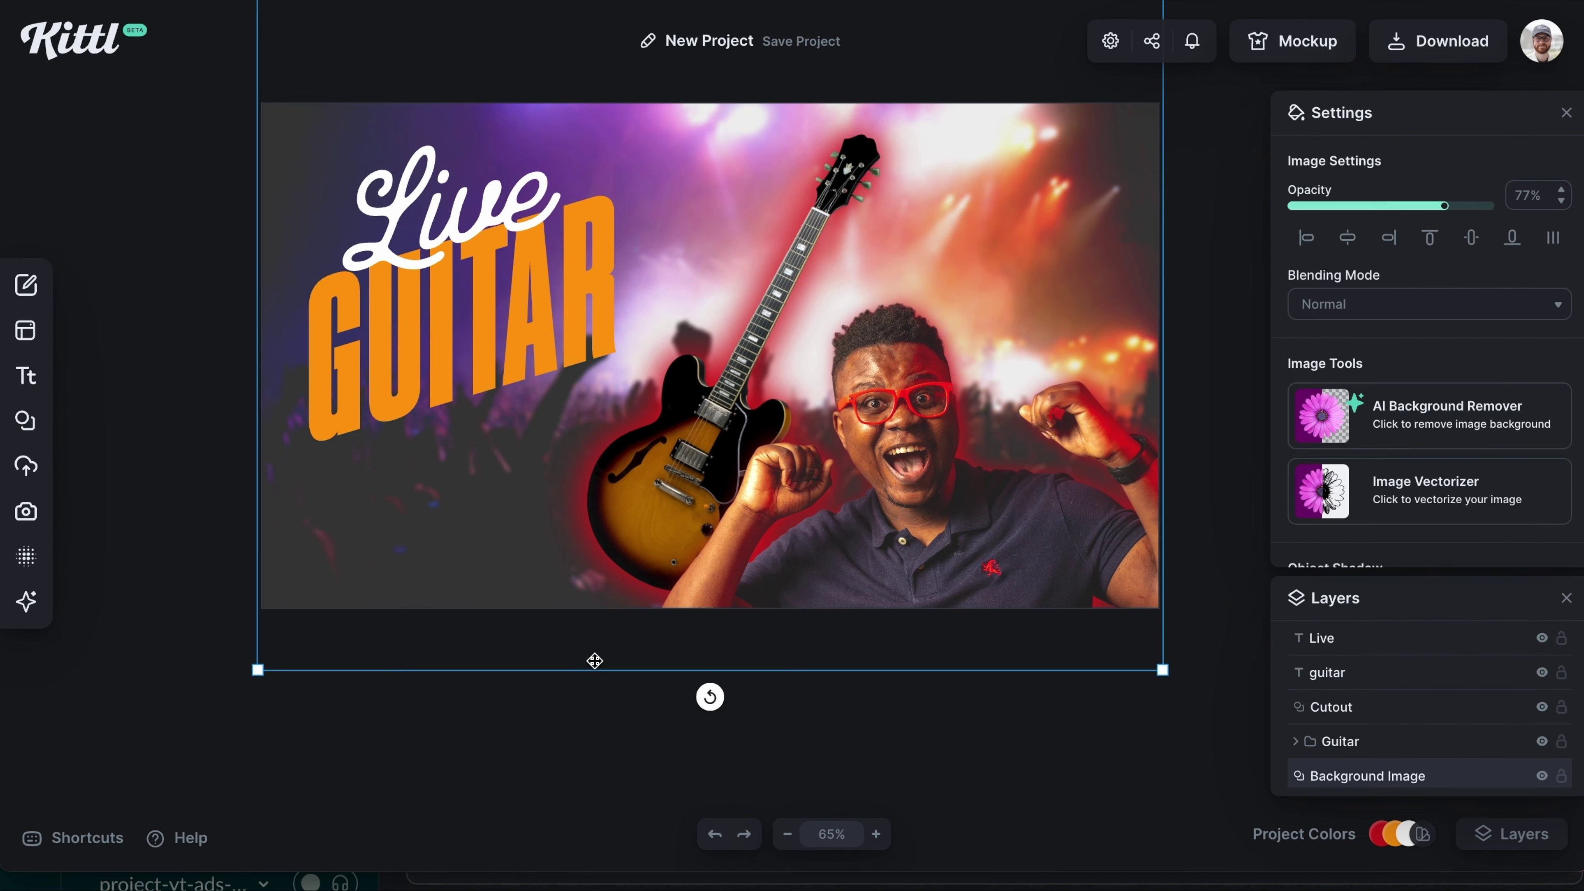
left_click(471, 756)
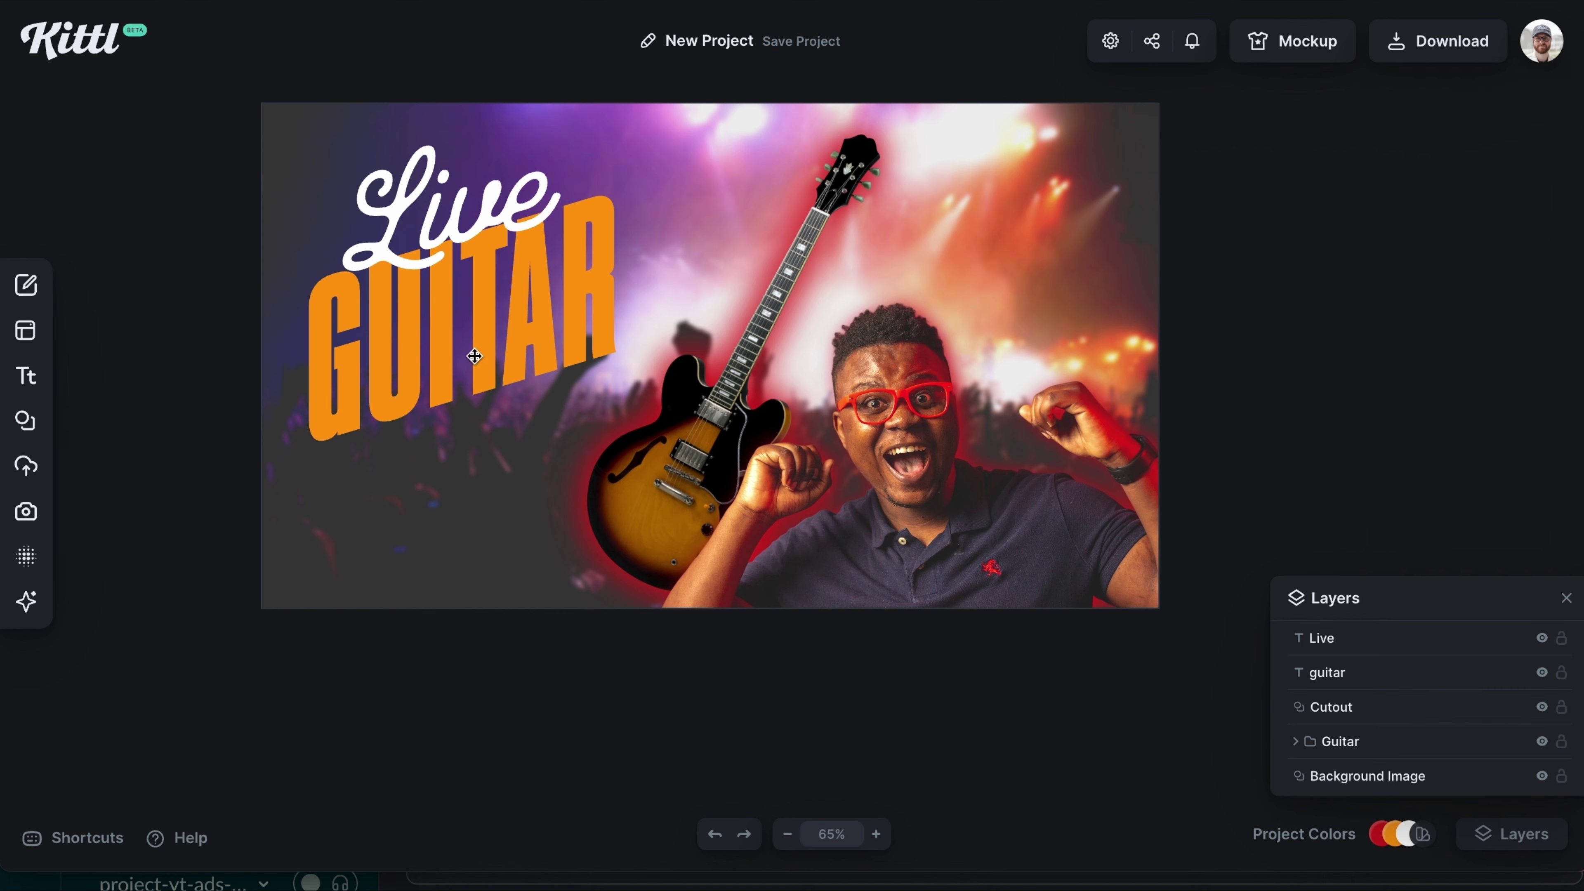
- Apply the Outward font to GUITAR
left_click(471, 351)
left_click(1429, 382)
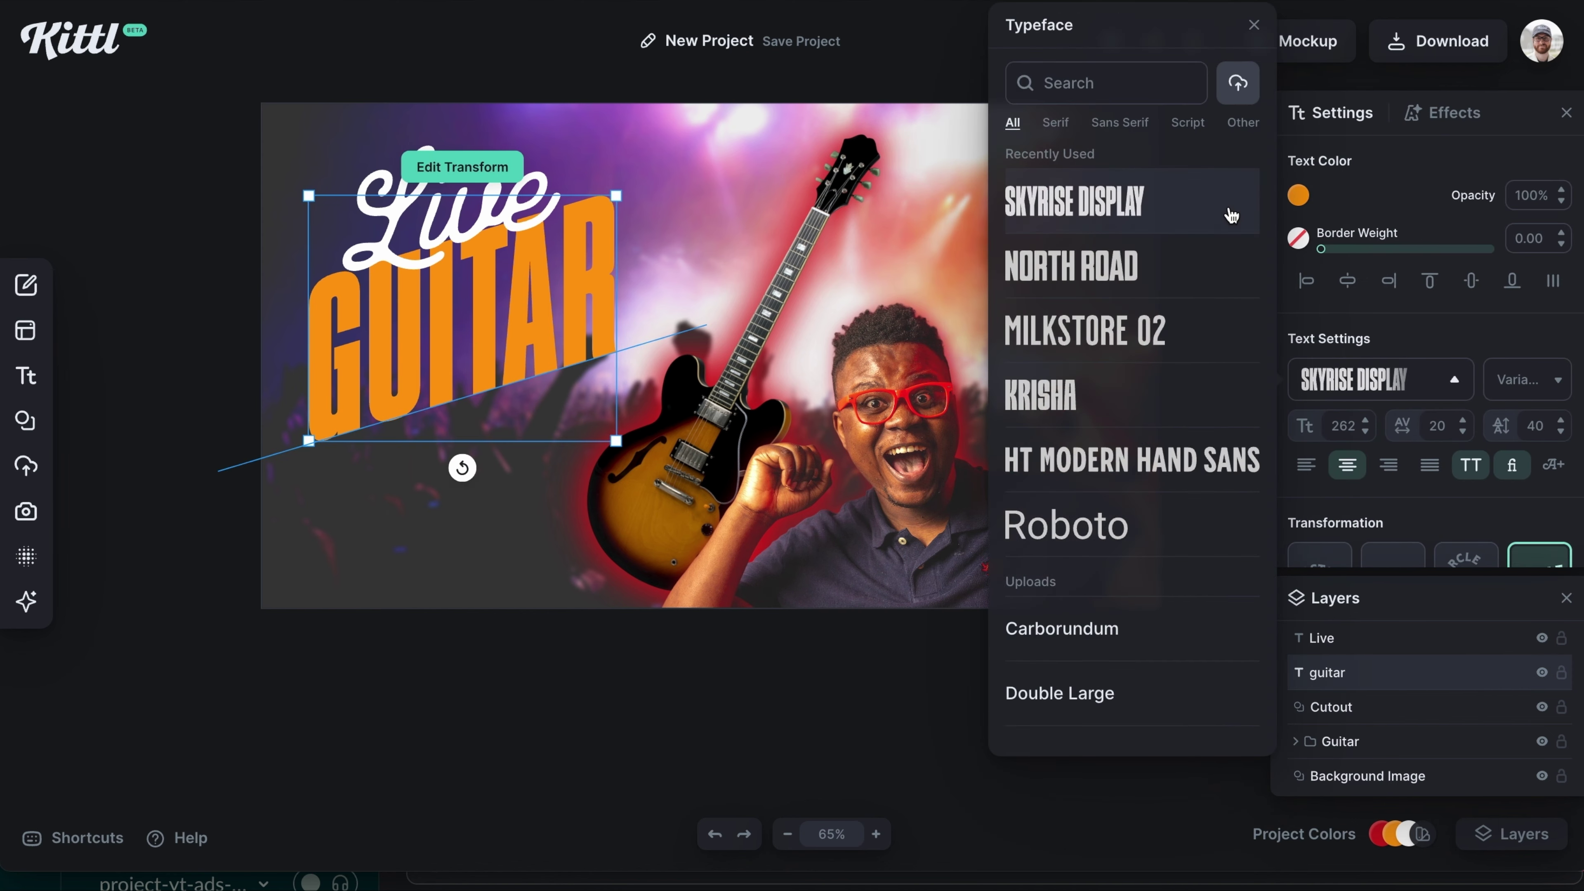
left_click(1085, 329)
type("con")
scroll(1098, 499, "down", 15)
left_click(1092, 451)
scroll(1092, 583, "up", 10)
- Set GUITAR in North Road and duplicate it below, retyped as 'giveaway'
left_click(1073, 573)
left_click(599, 267)
key("ctrl+d")
left_click_drag(597, 270, 609, 411)
double_click(609, 412)
type("giveaway")
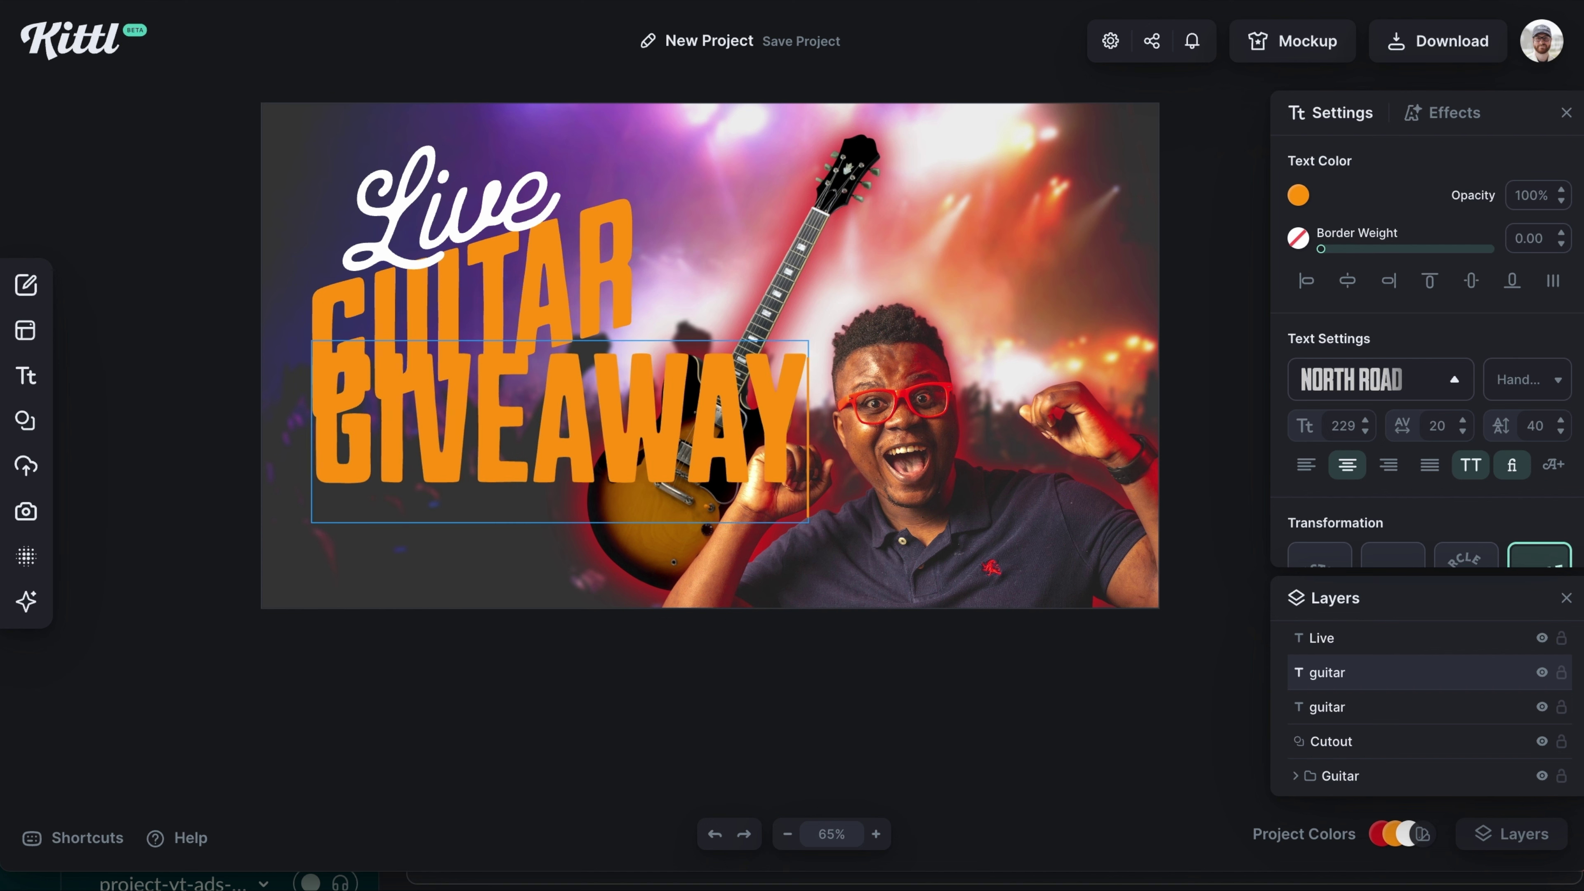
key("Escape")
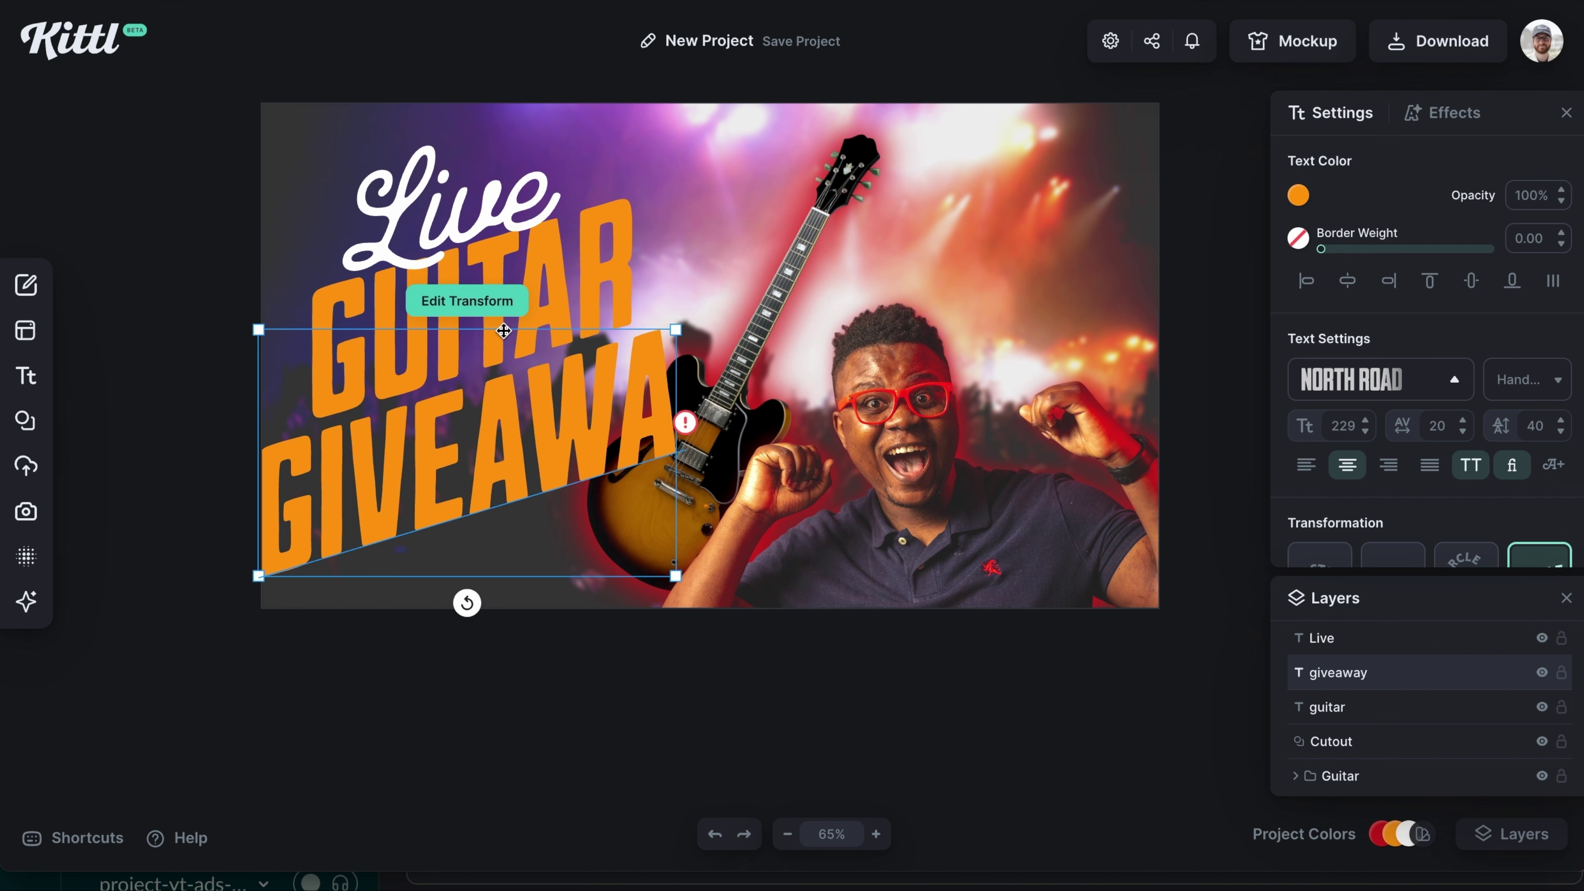
- Stretch GIVEAWAY's angle transform to a 97% curve so it shows fully
left_click(483, 312)
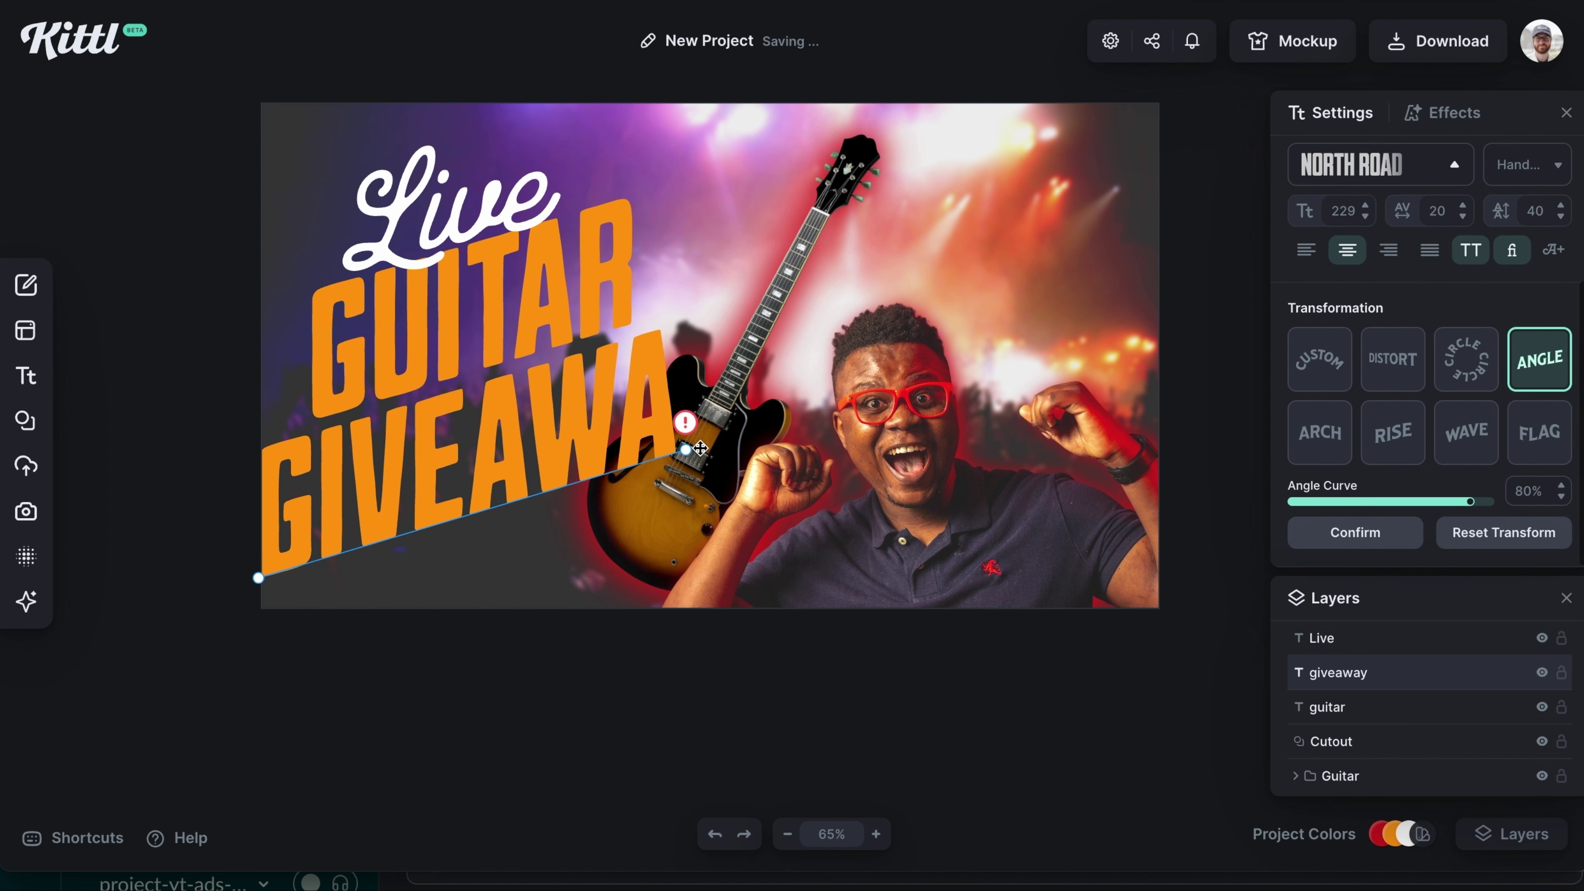
left_click_drag(687, 449, 750, 423)
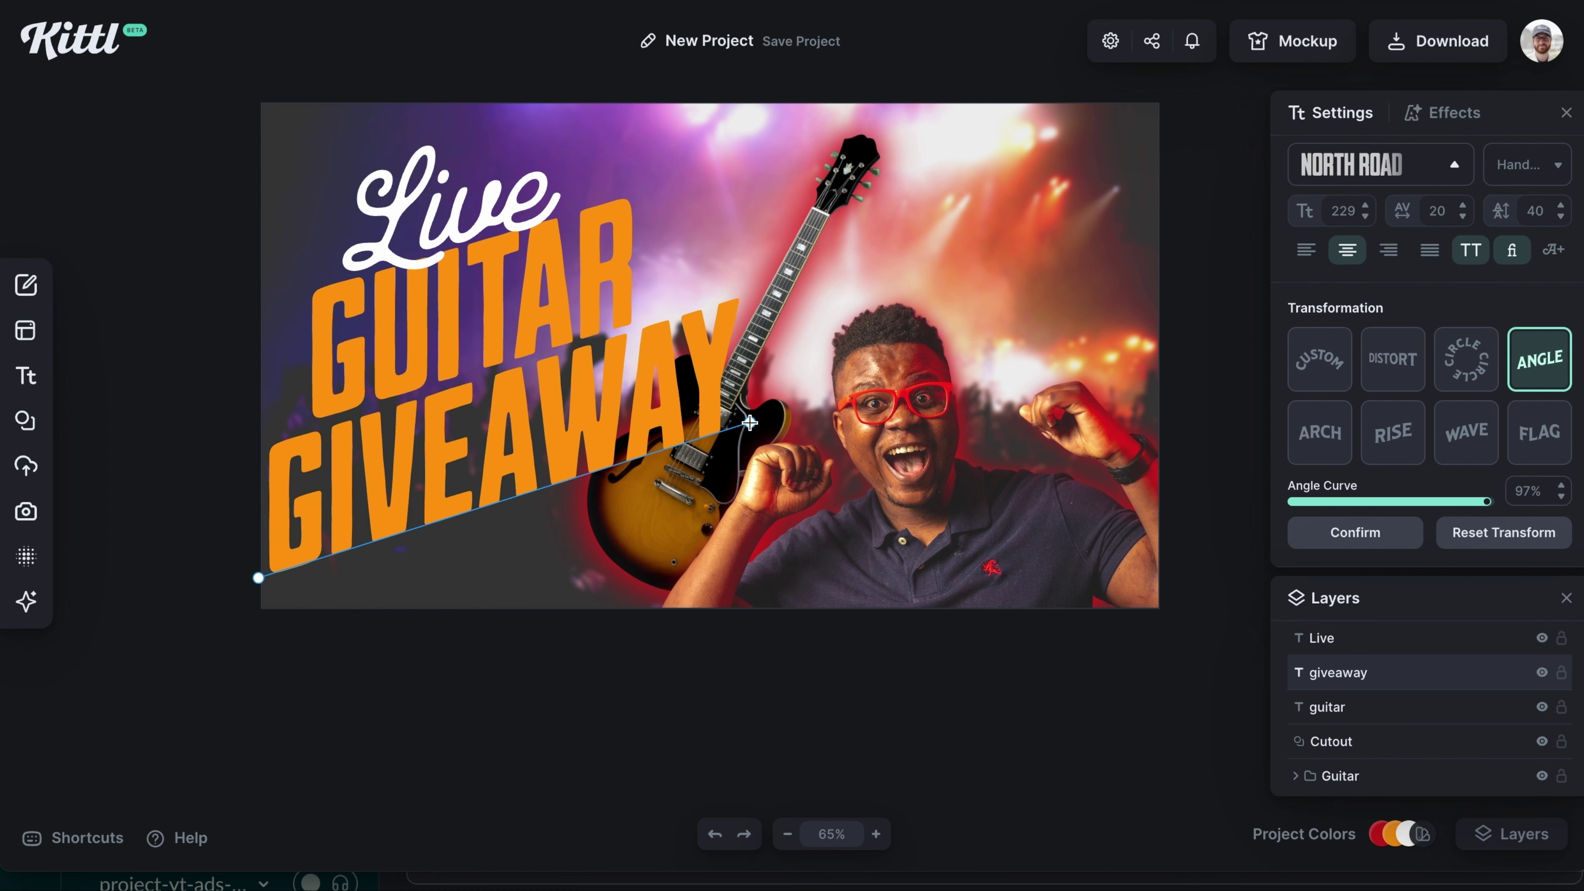
left_click(636, 671)
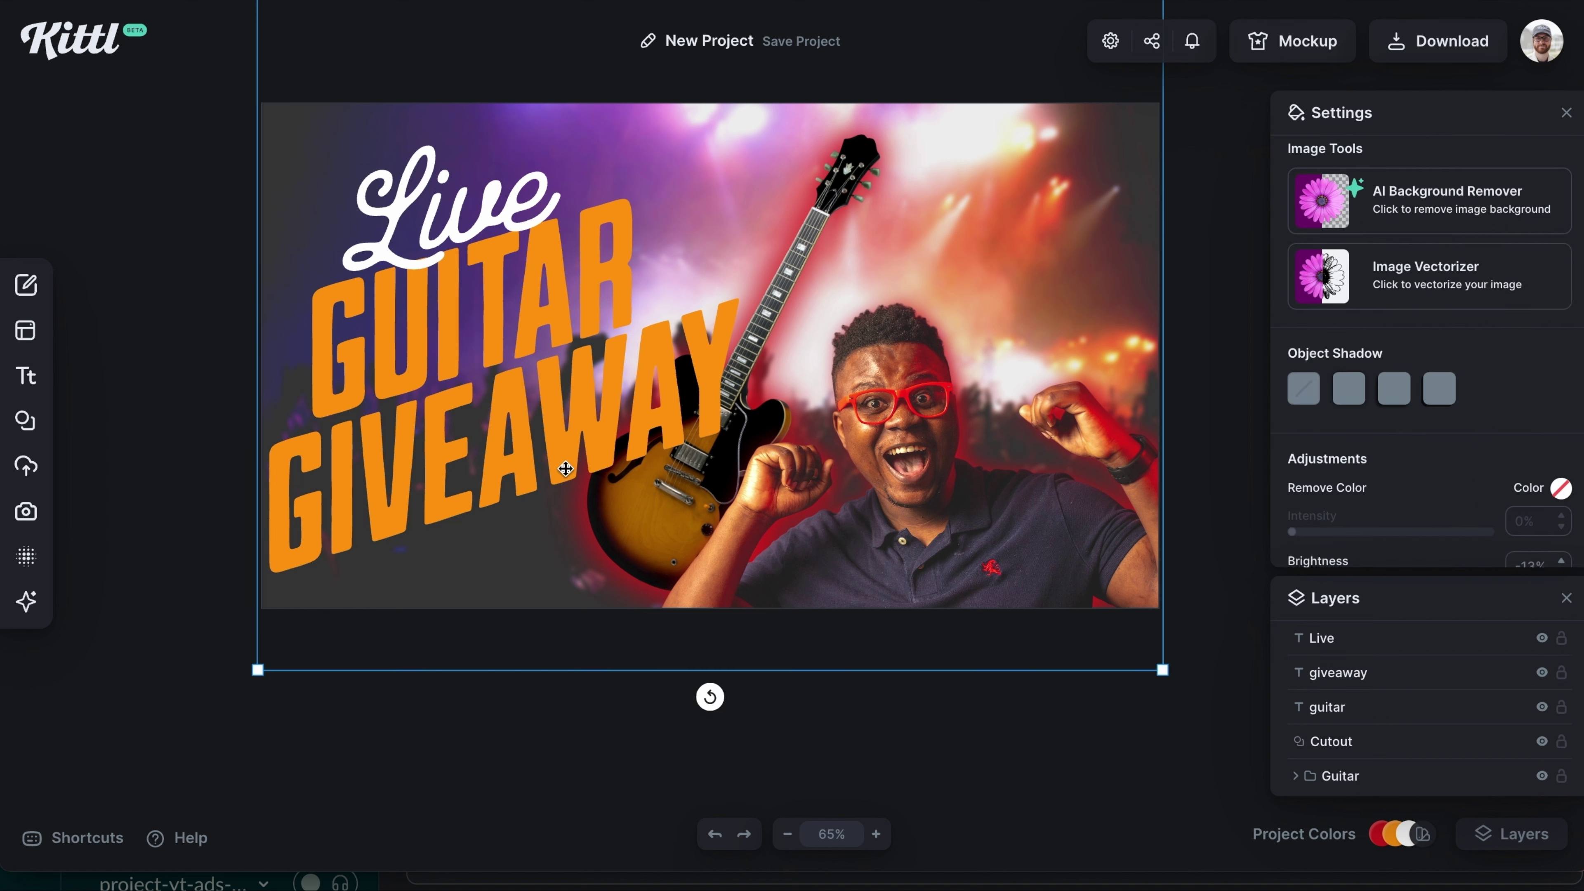
- Nudge Live and GUITAR slightly upward and zoom out to see the whole thumbnail
left_click(531, 327)
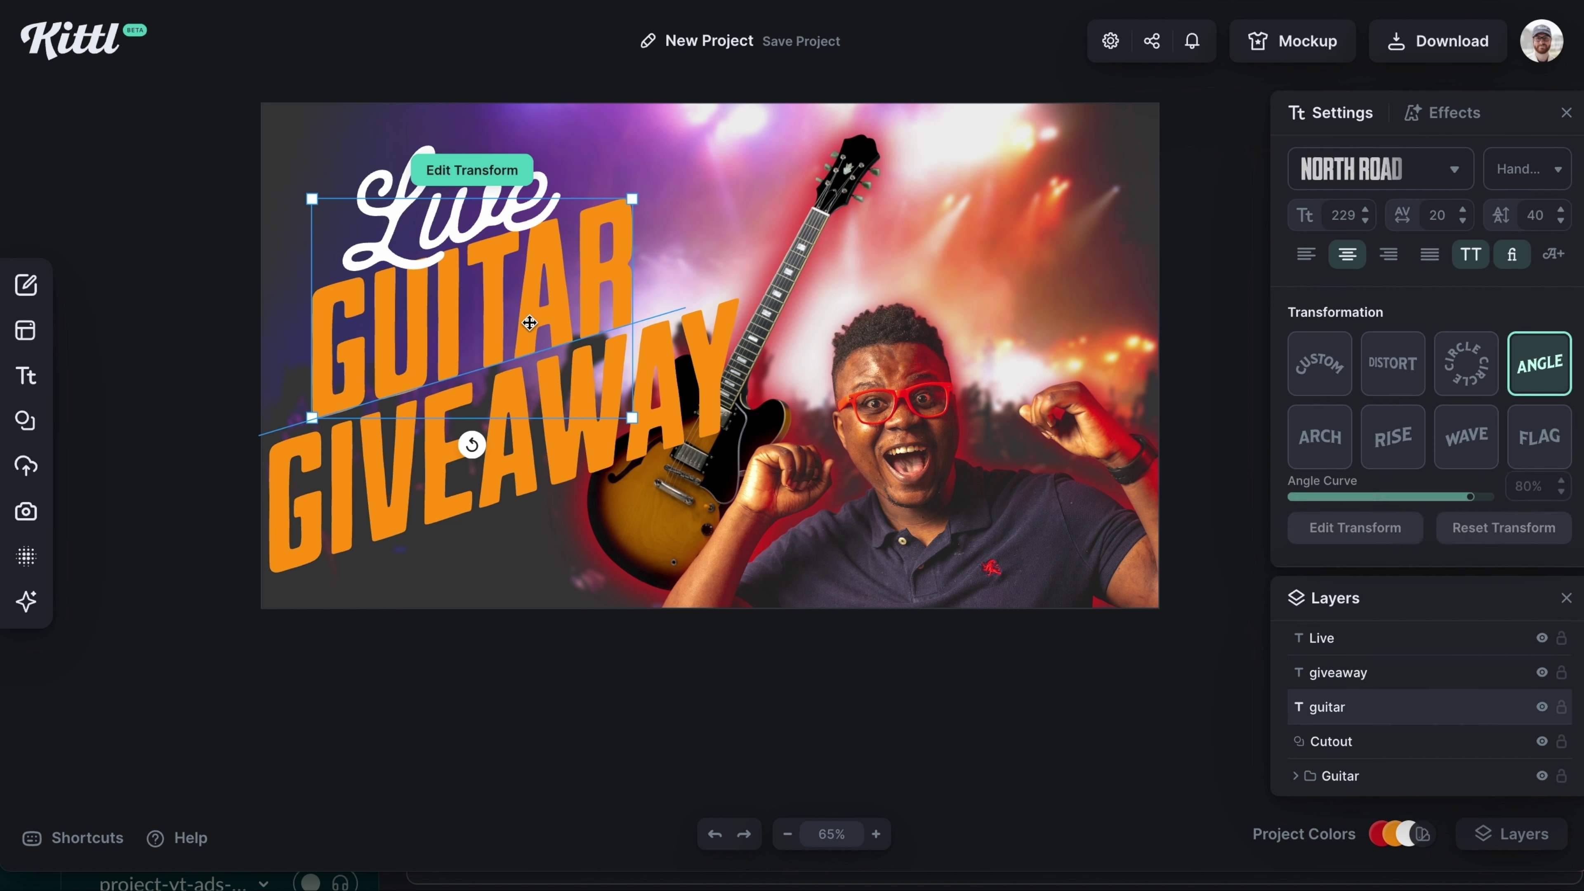
left_click(504, 198, "shift")
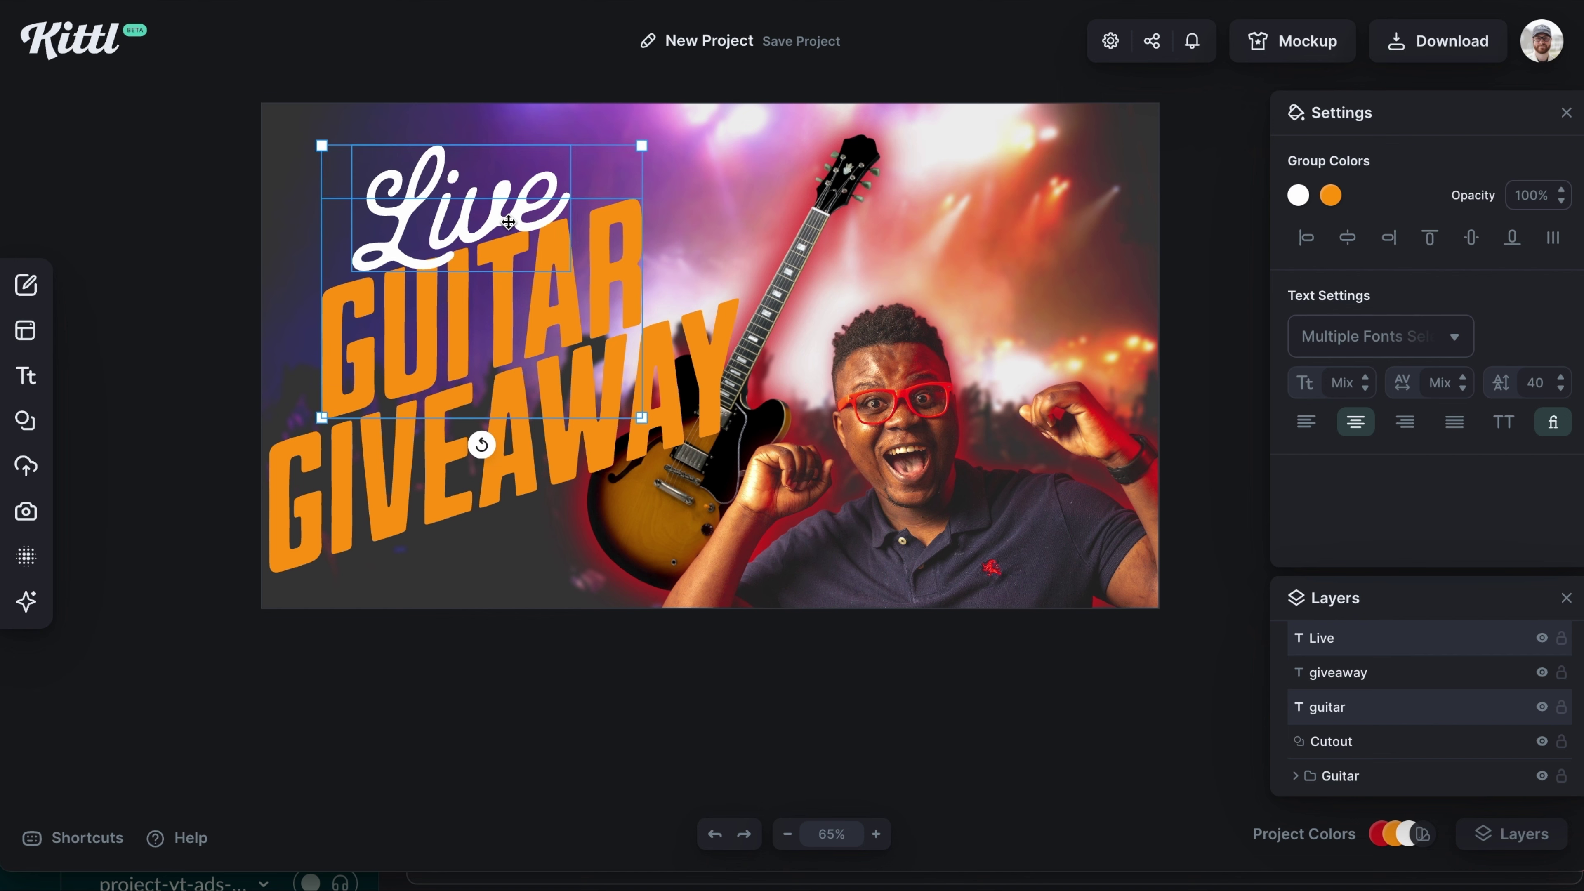
key("Up")
key("Up")
key("Up")
key("Up")
key("Up")
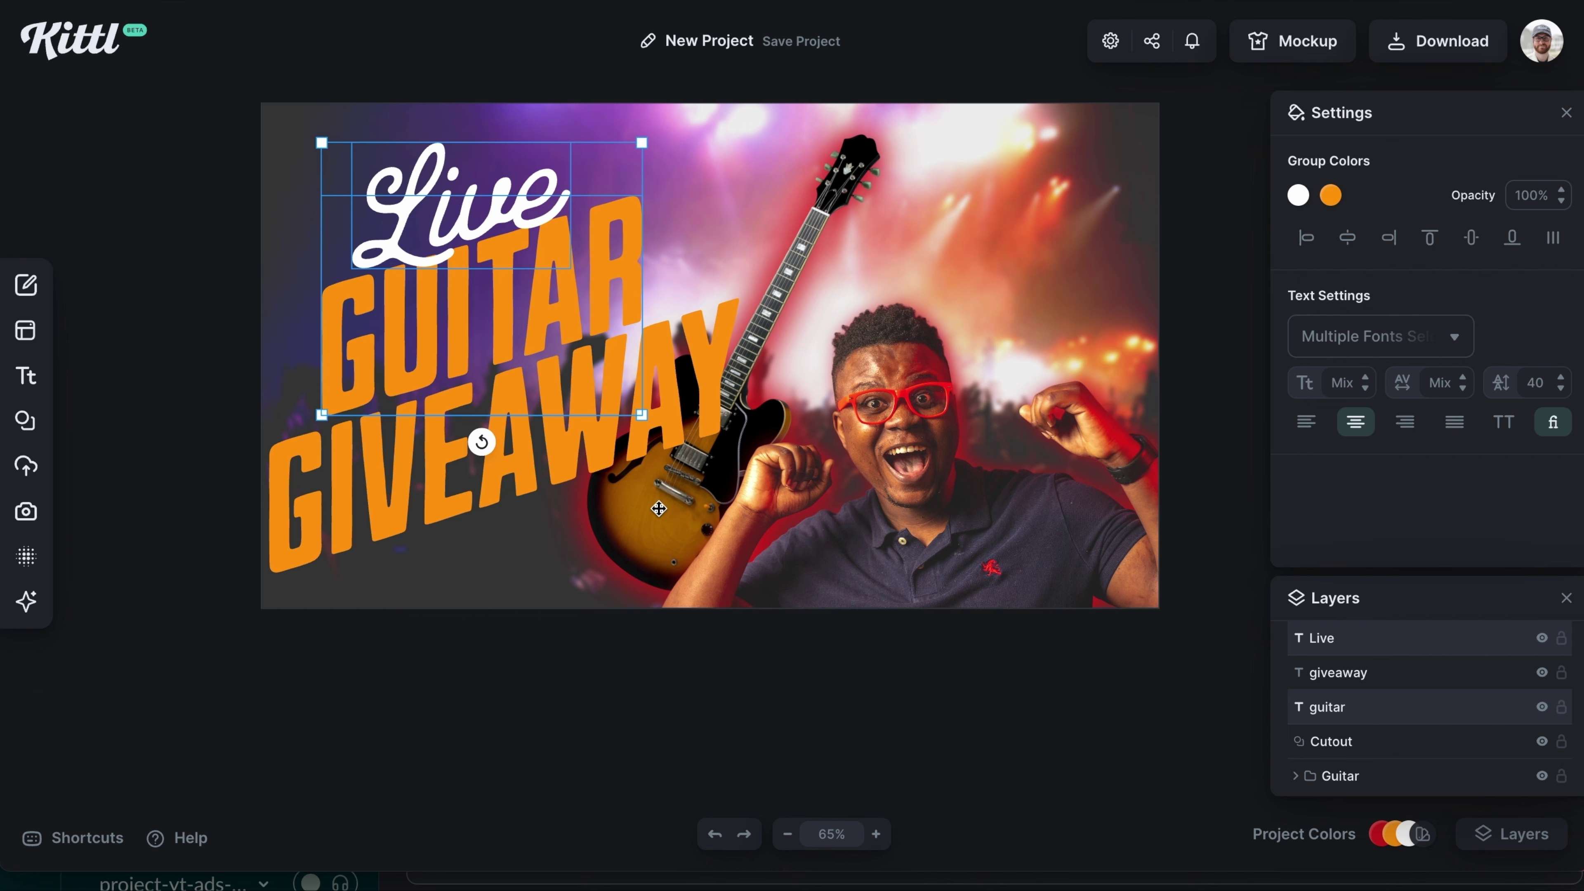
left_click(759, 634)
key("ctrl+minus")
- Scale Live, GUITAR and GIVEAWAY down together, move them higher, then select Live
left_click(474, 487)
left_click(630, 299, "shift")
left_click(583, 268, "shift")
left_click_drag(753, 212, 728, 231)
left_click_drag(611, 354, 609, 337)
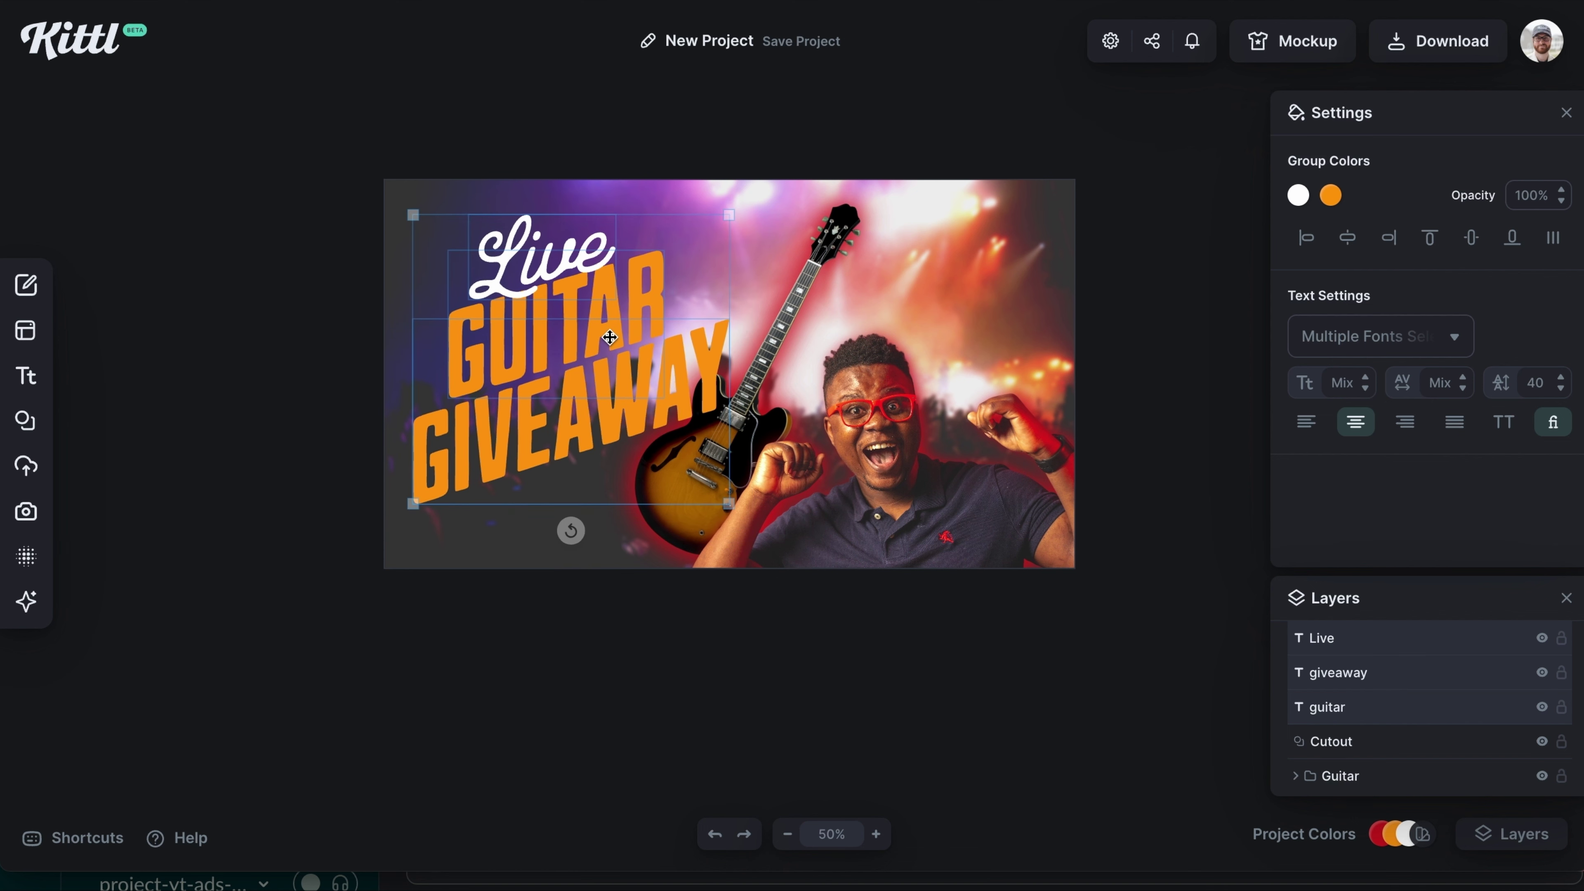
left_click(750, 616)
left_click(1060, 696)
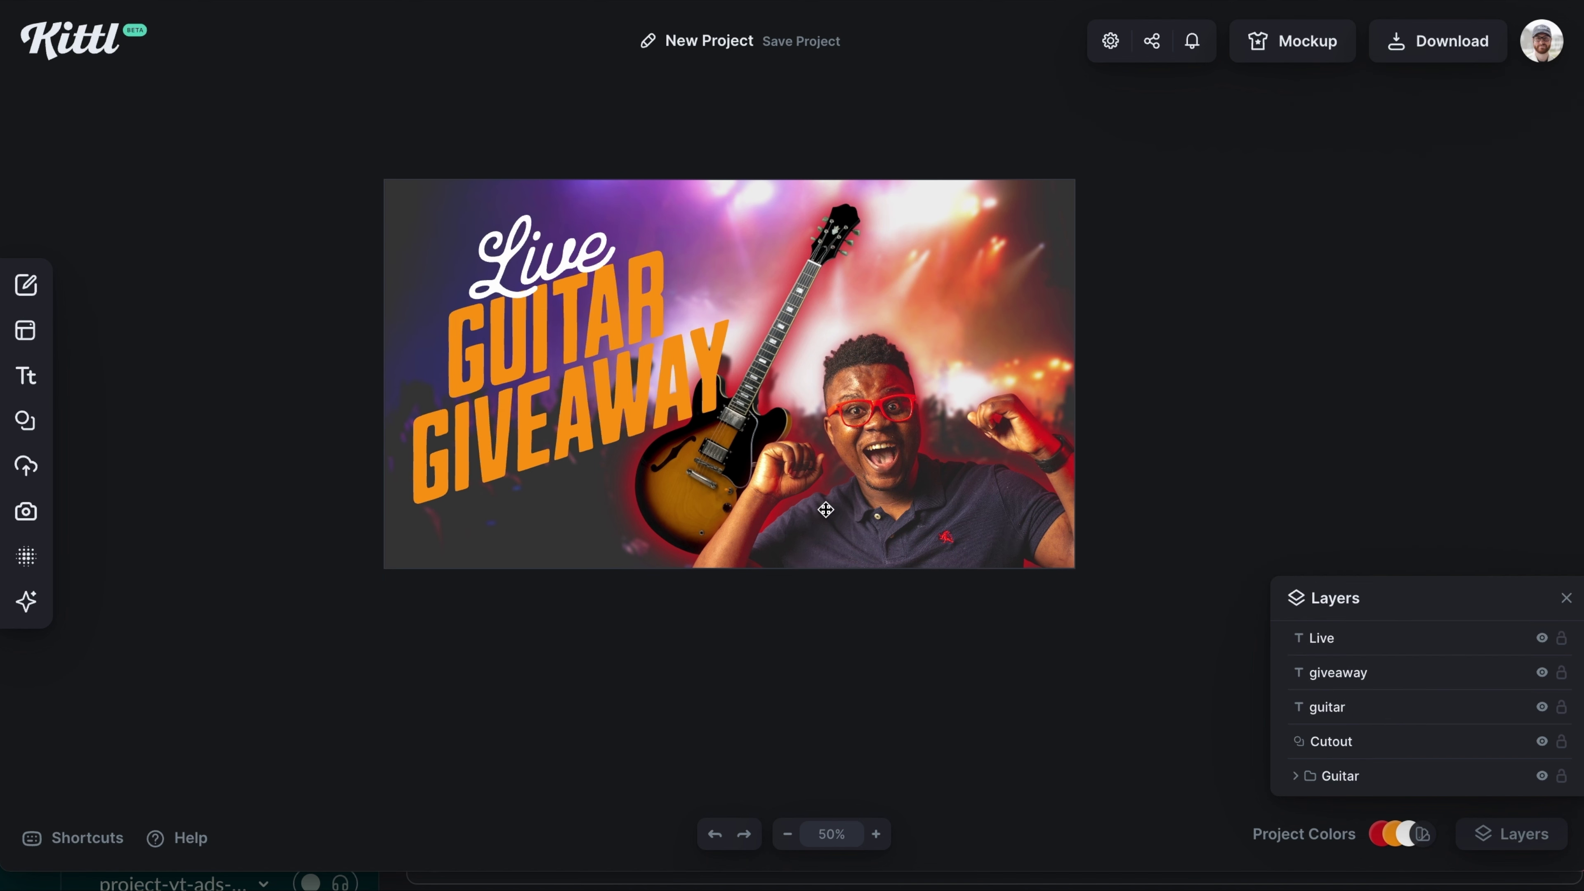
left_click(540, 262)
- Give Live a near-black drop shadow
left_click(1453, 224)
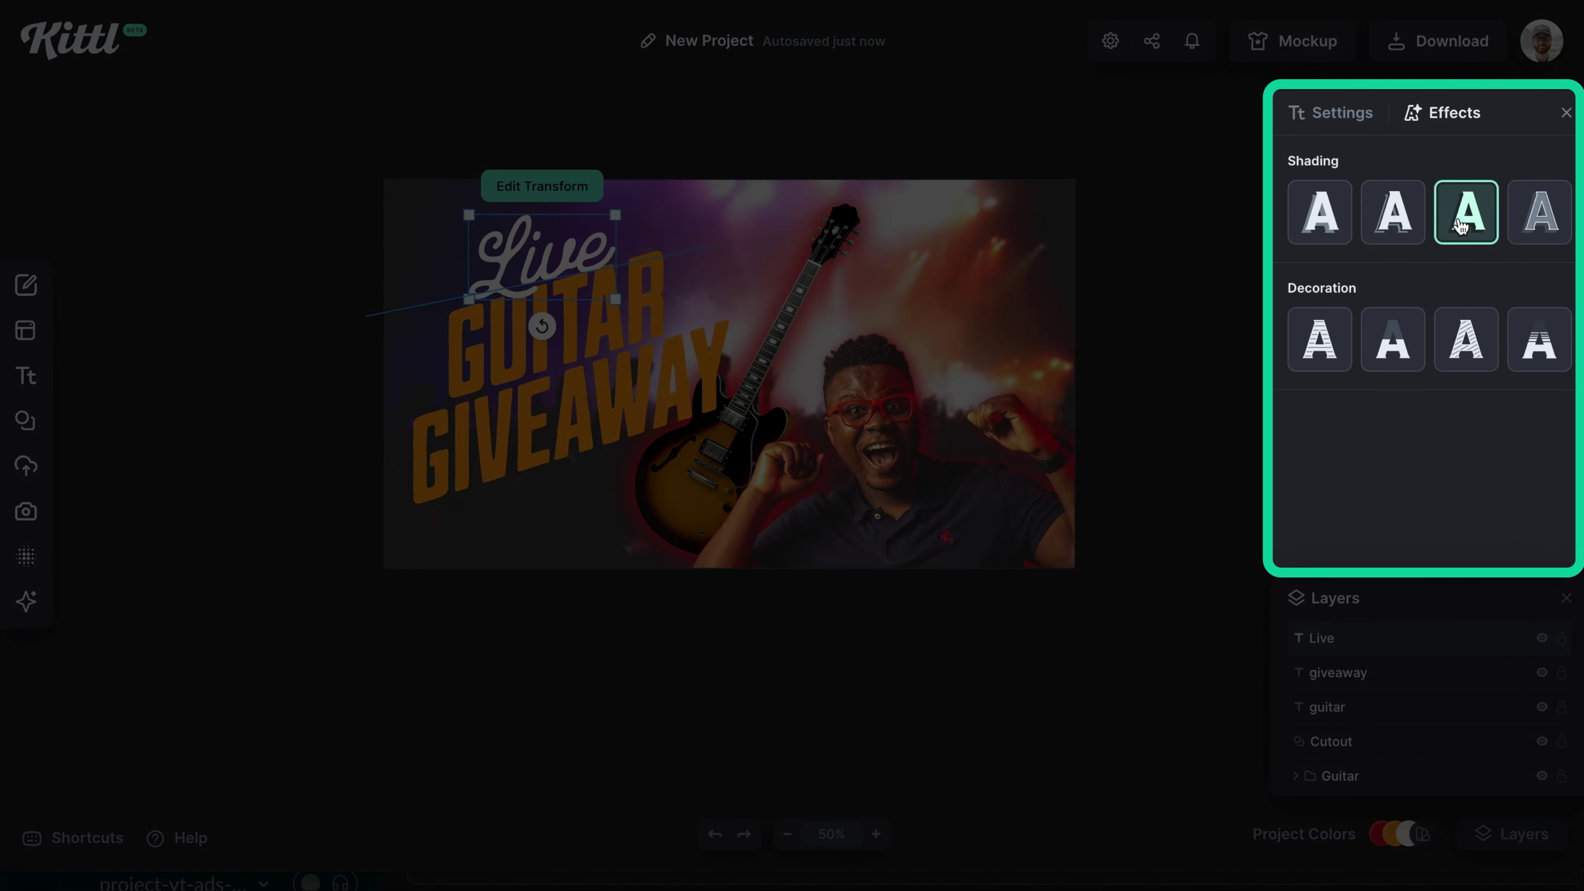
left_click(1328, 238)
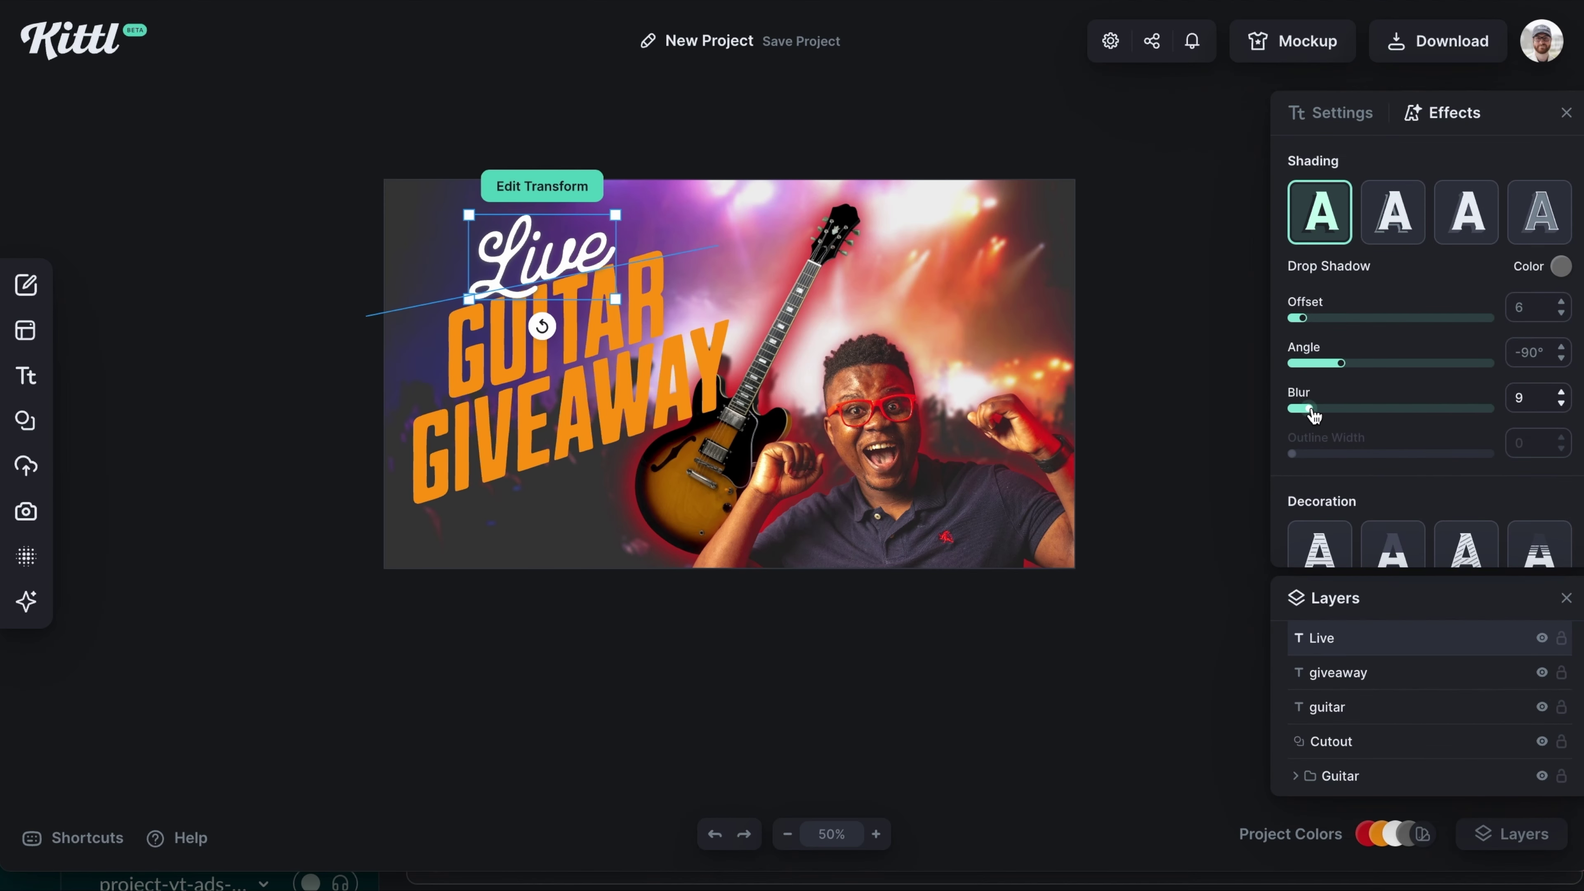
left_click(1560, 265)
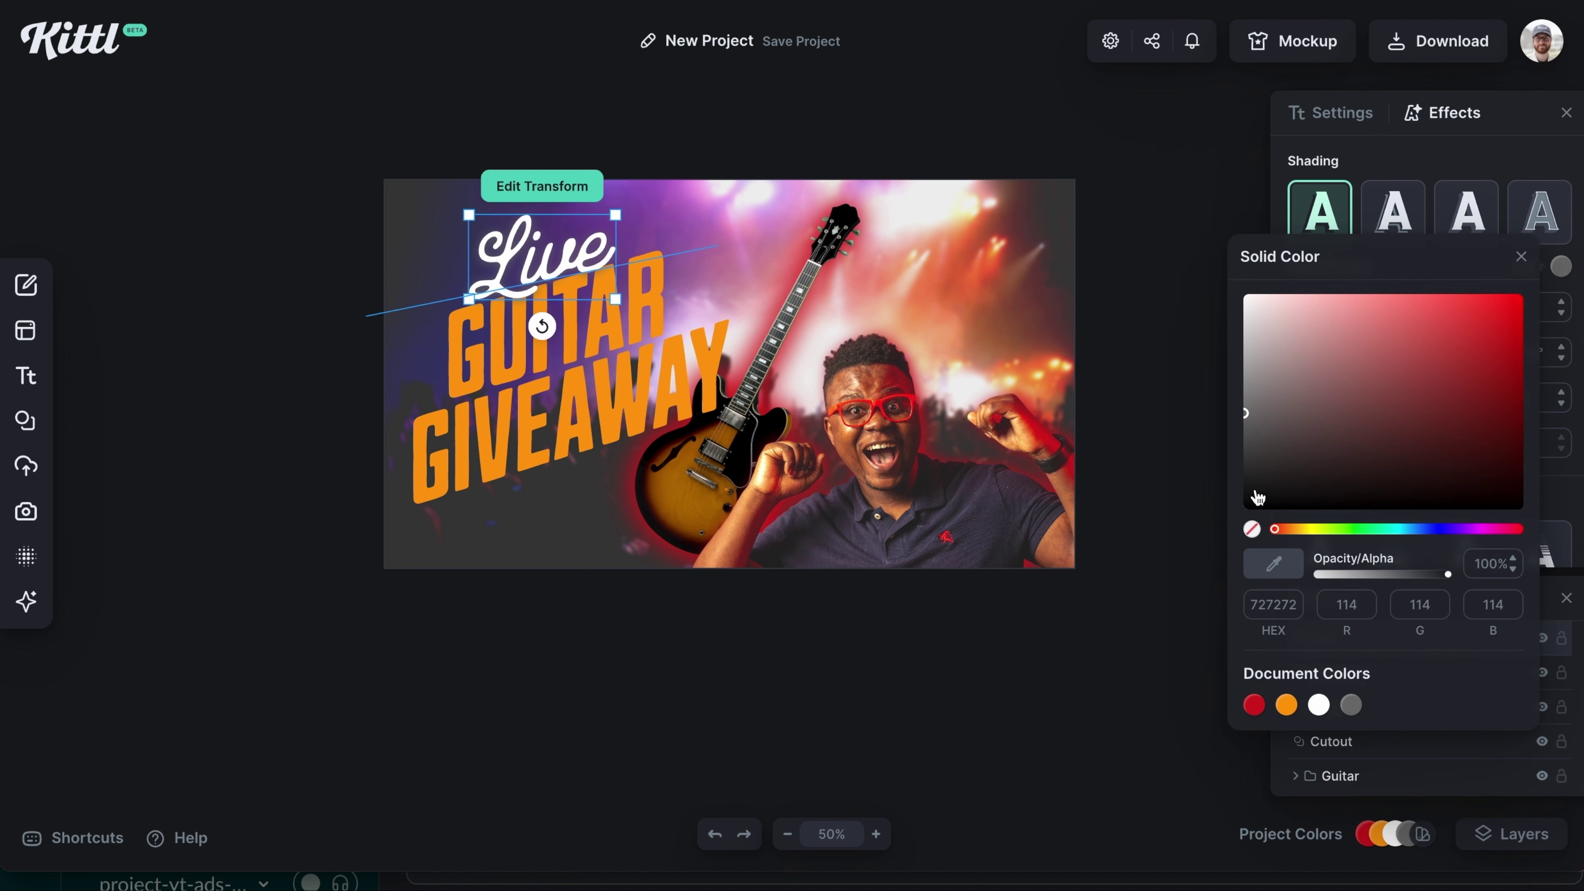
left_click(1256, 495)
left_click(1195, 520)
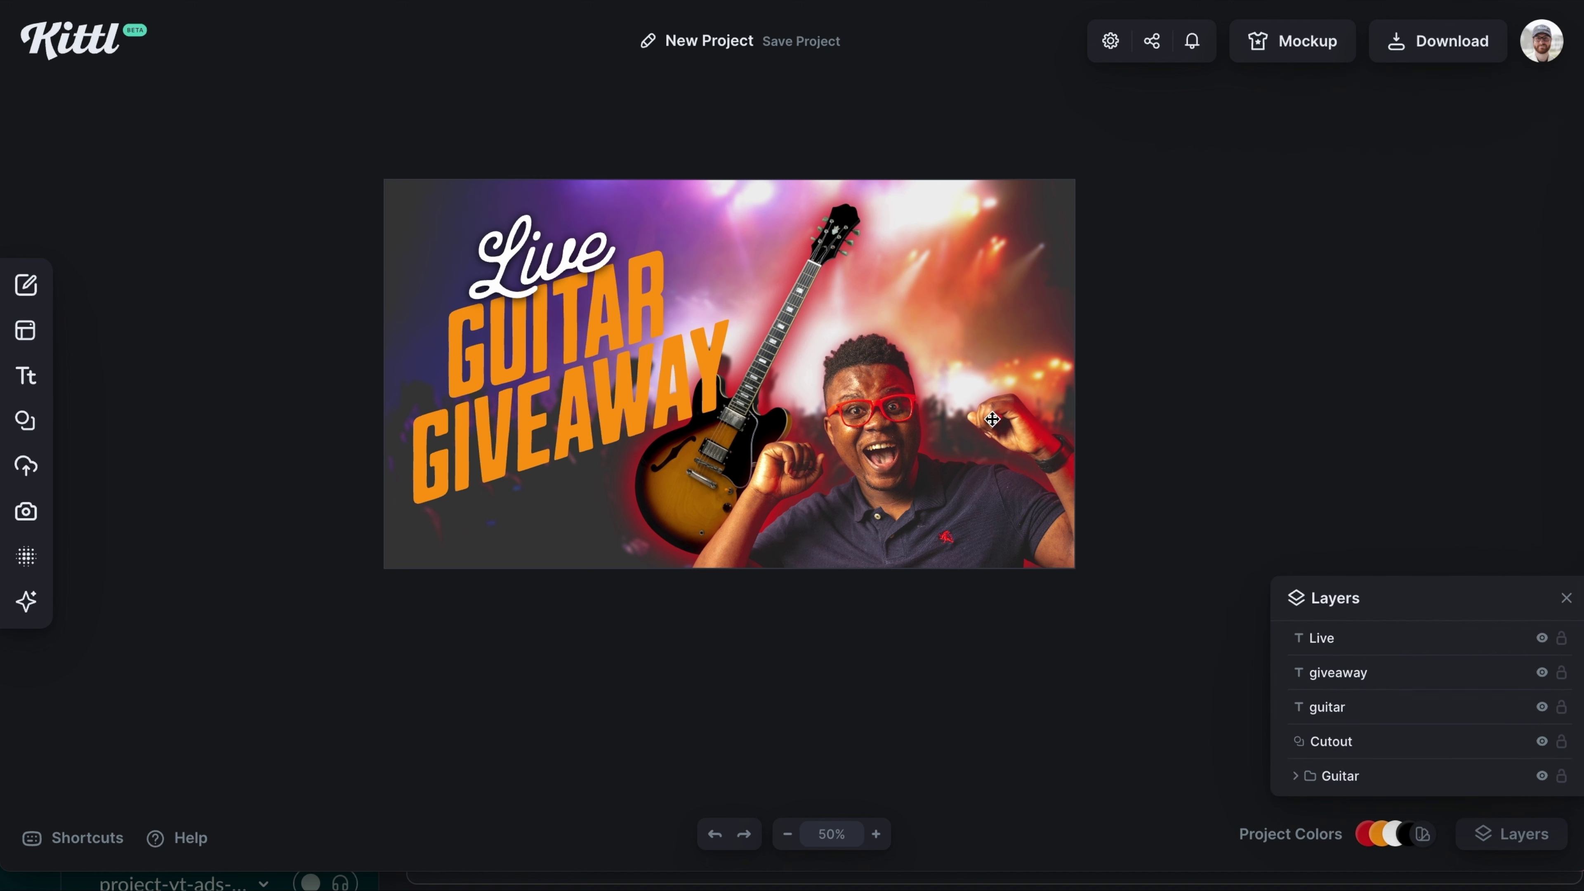
key("ctrl+z")
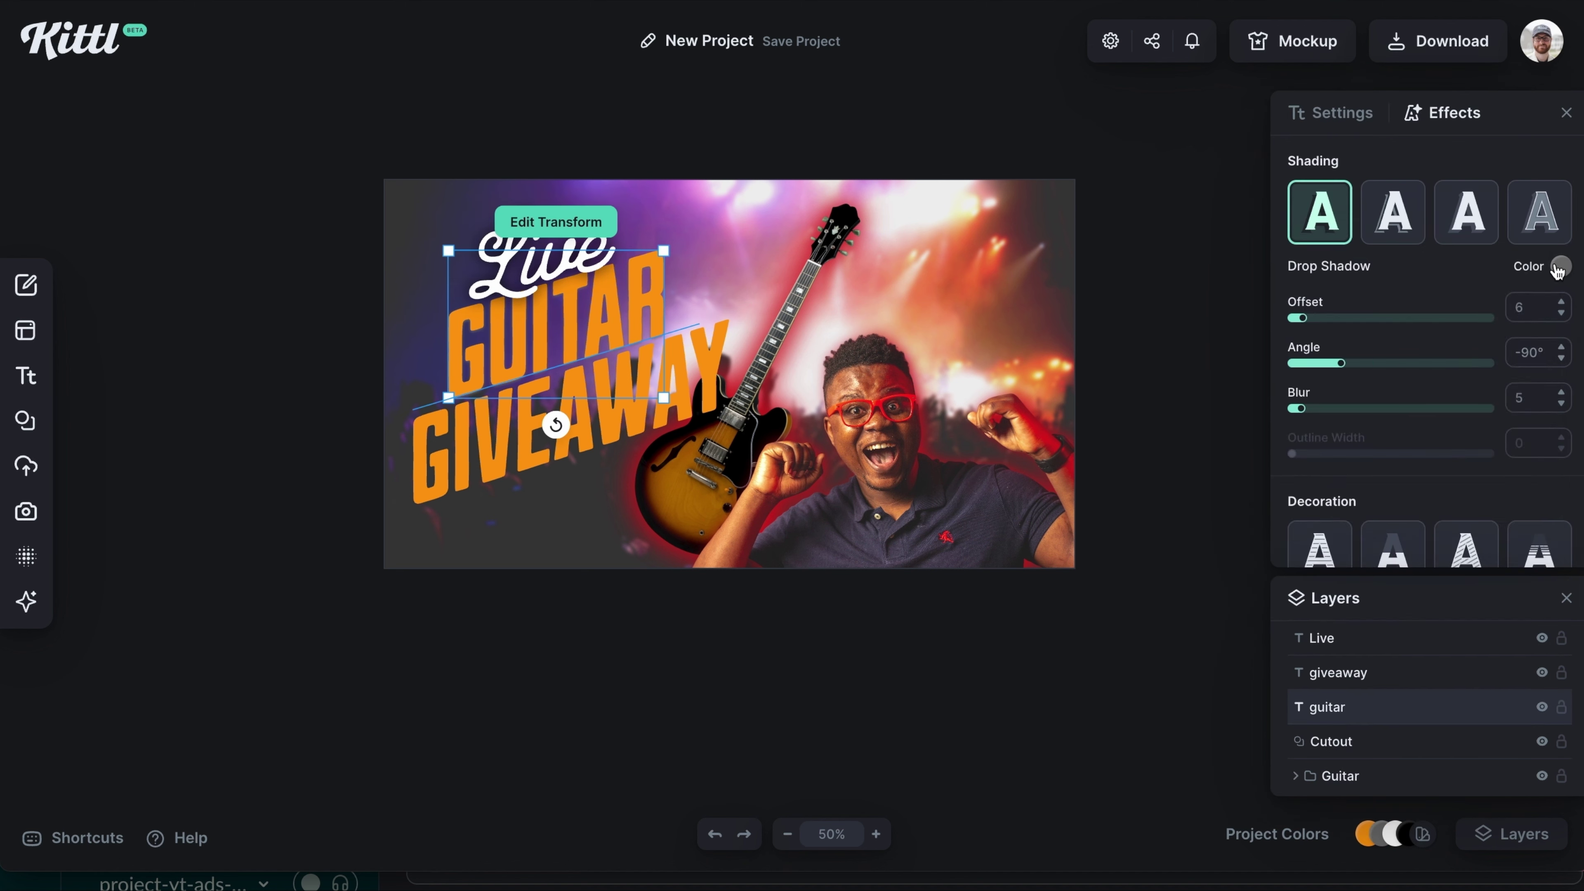
- Add a drop shadow to the giveaway text, then select the man and guitar
left_click(1338, 672)
left_click(1320, 212)
left_click(1556, 263)
left_click(855, 432)
left_click(855, 432)
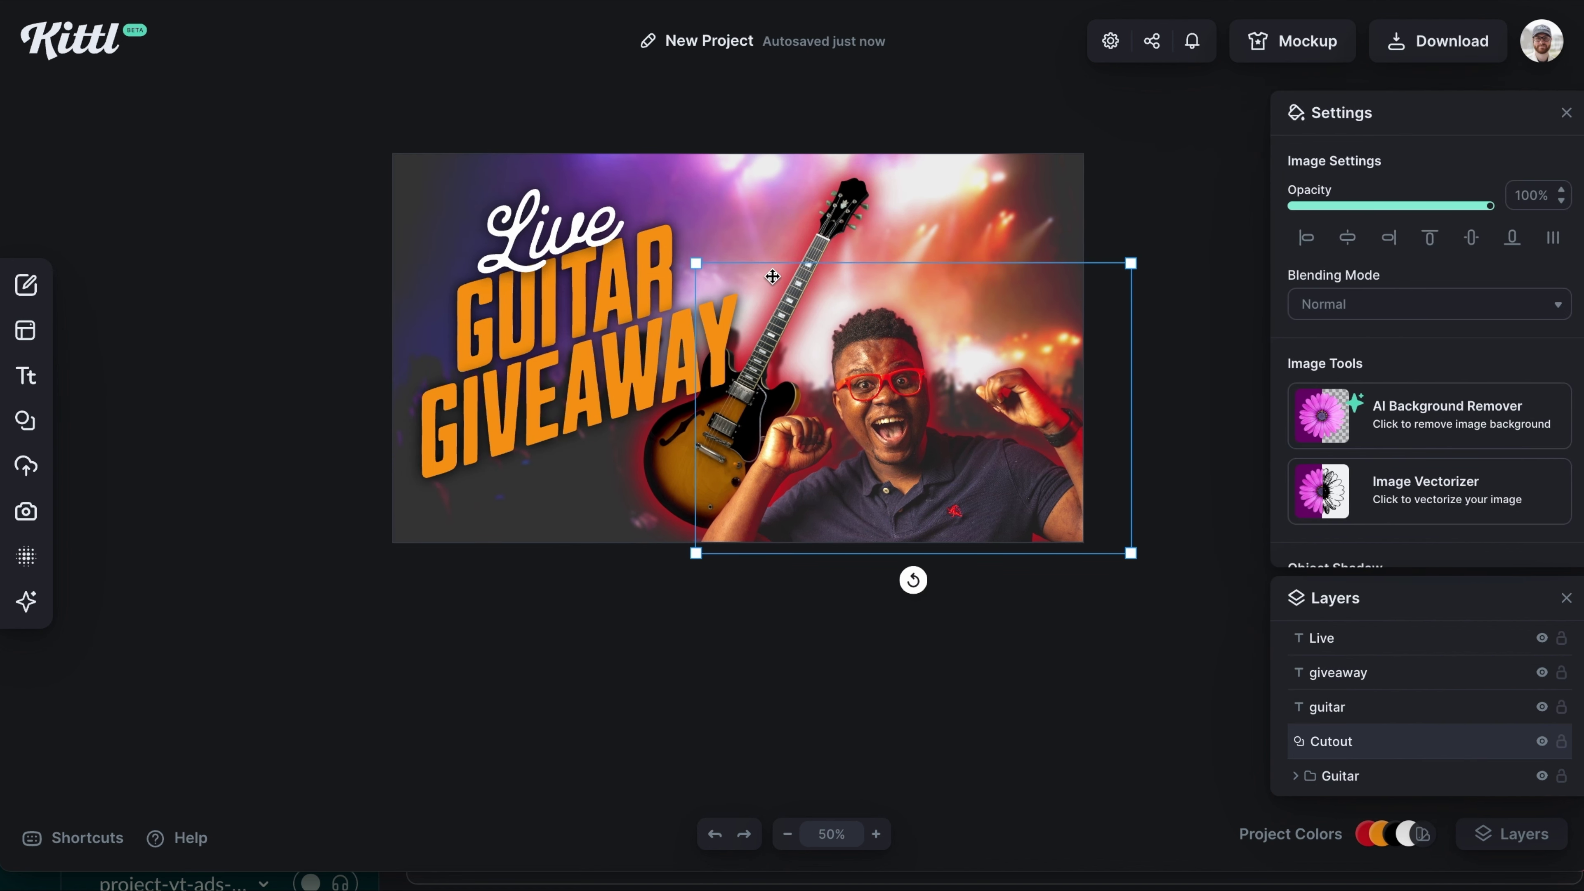
left_click(787, 291, "shift")
- Bring the man and guitar to the front
right_click(808, 289)
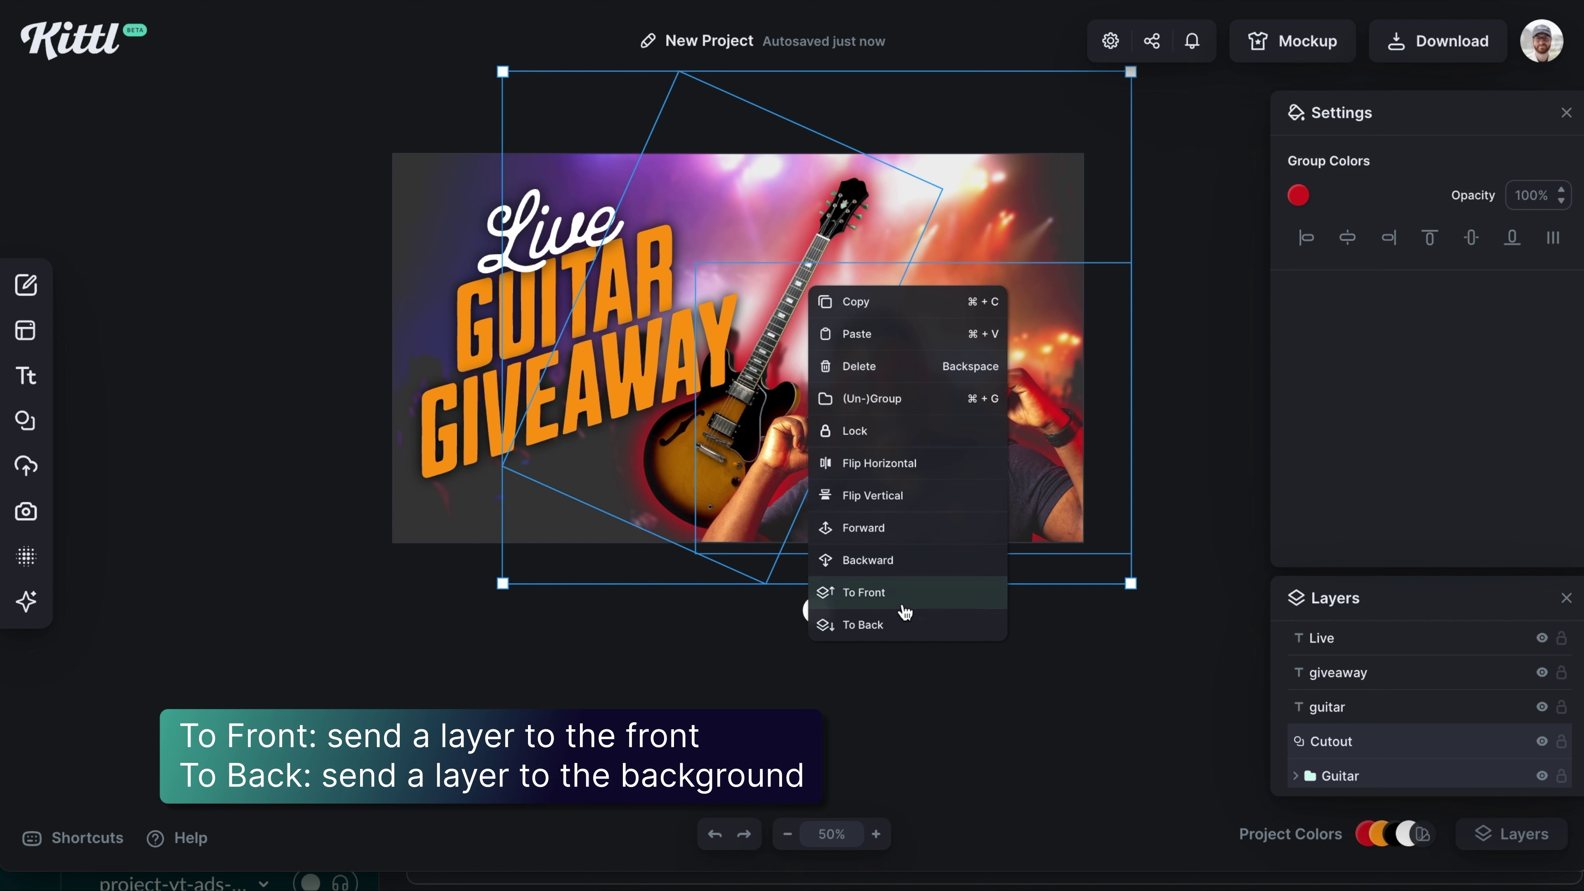
left_click(908, 594)
left_click(962, 676)
- Change the red glow colour to bright orange f46805
mouse_move(1396, 836)
left_click(1346, 834)
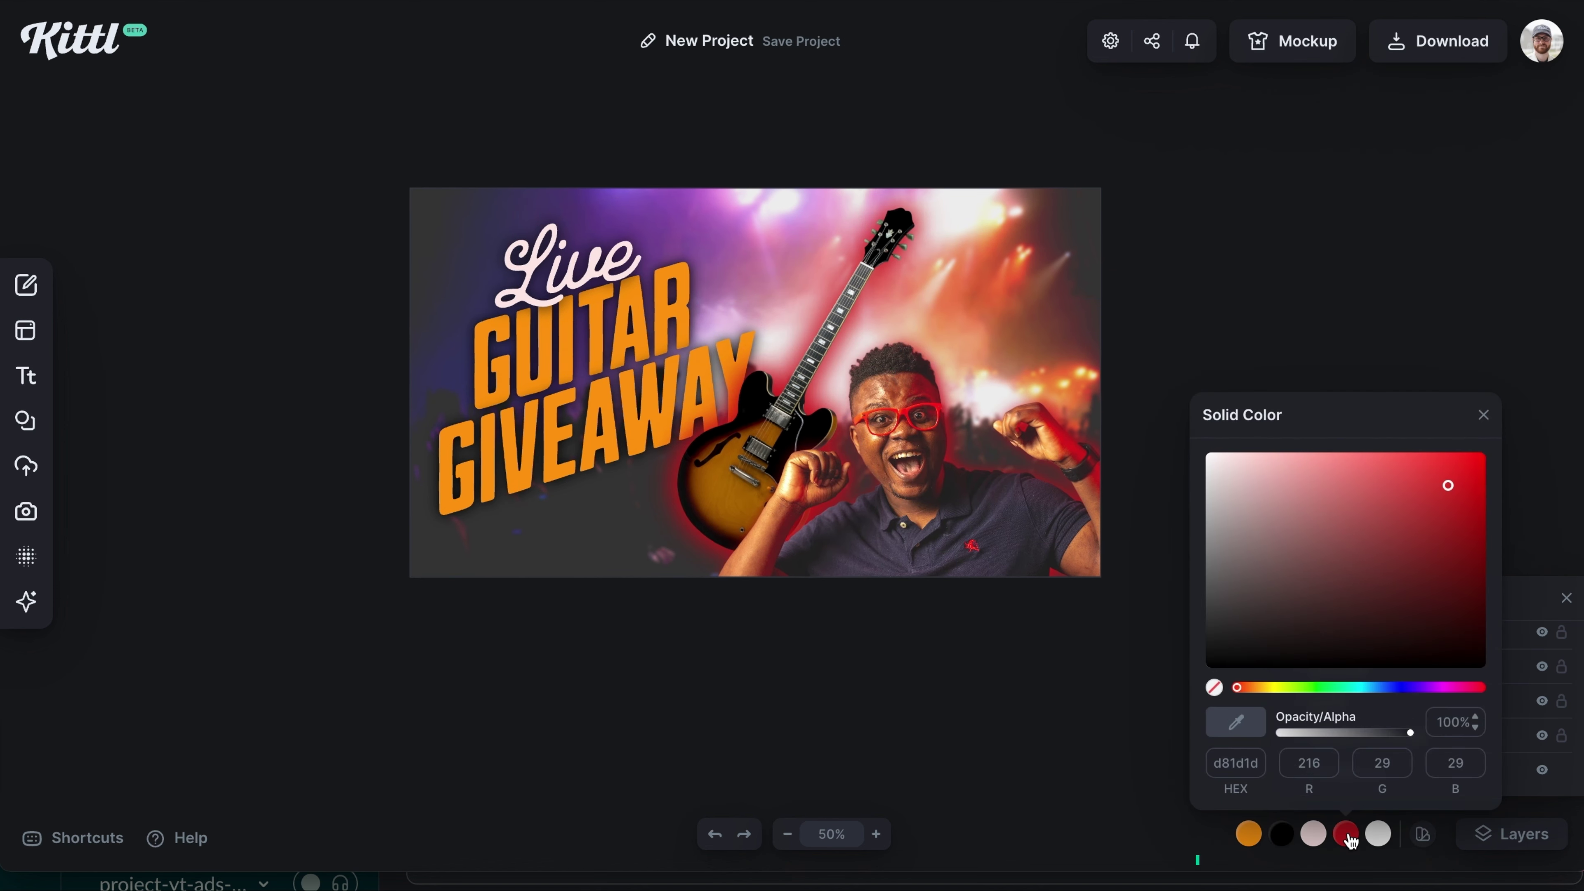
left_click(1251, 689)
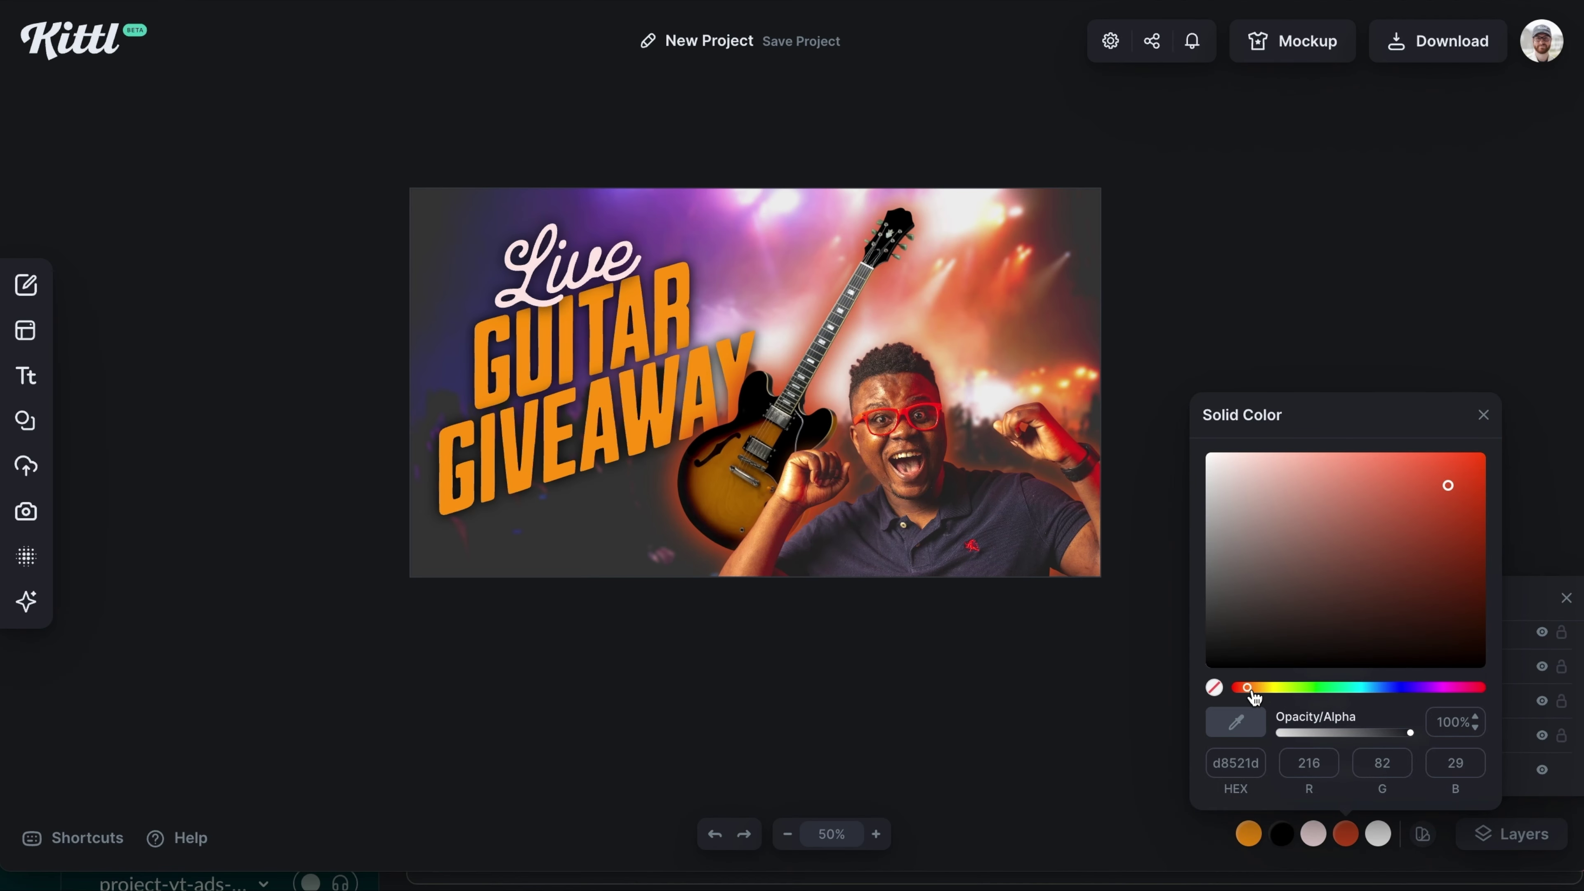
left_click(1253, 689)
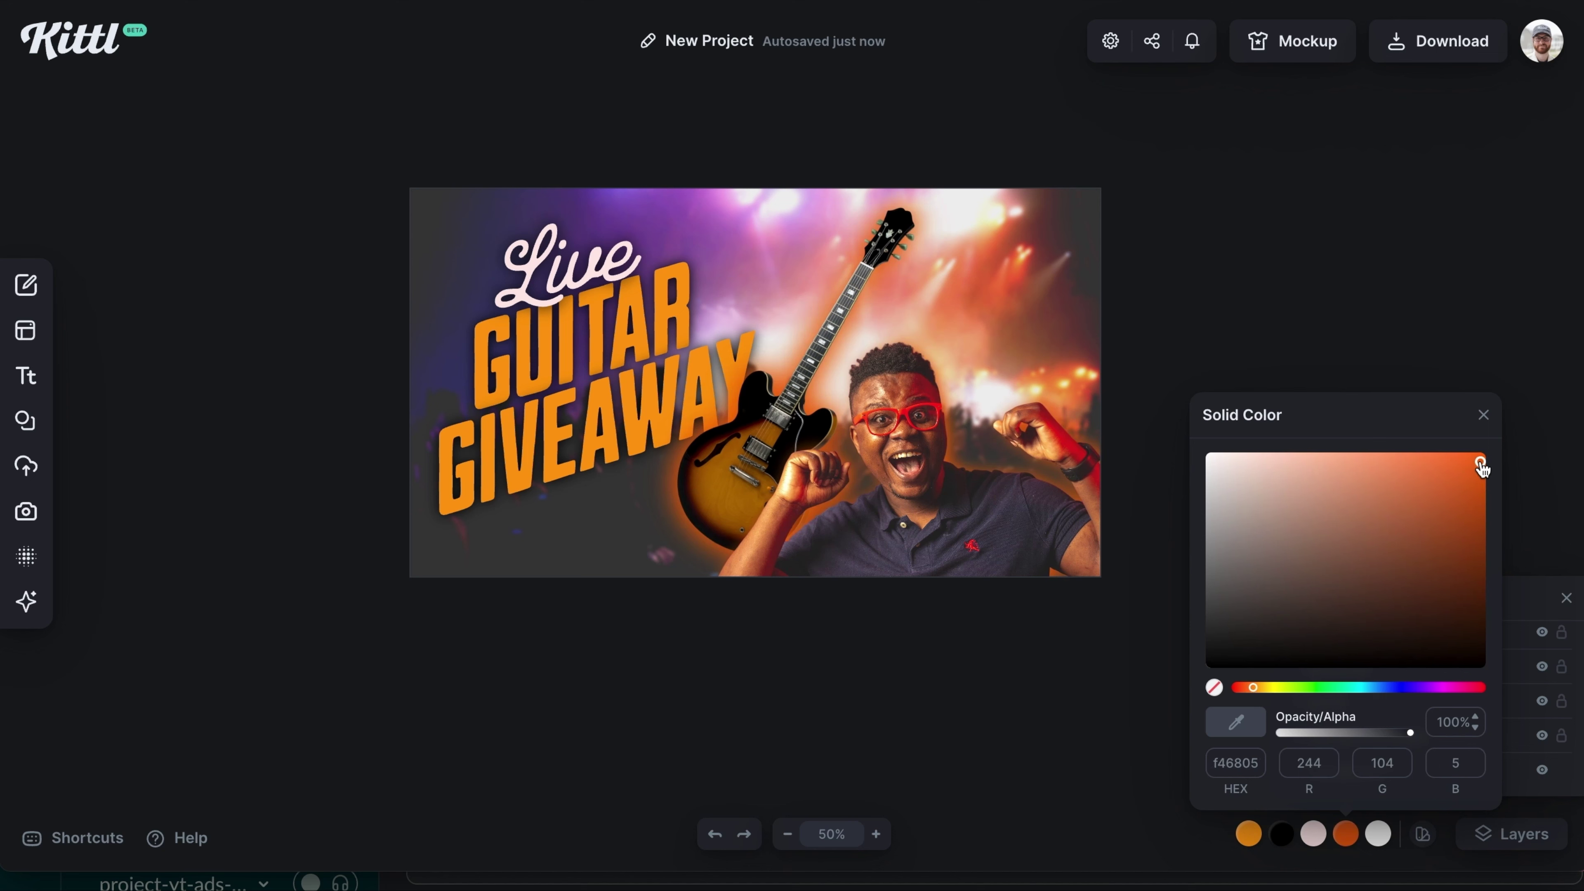
left_click(1171, 711)
- Select everything, clear the selection, and open the stock photo library
key("ctrl+a")
left_click(1299, 197)
left_click(1093, 717)
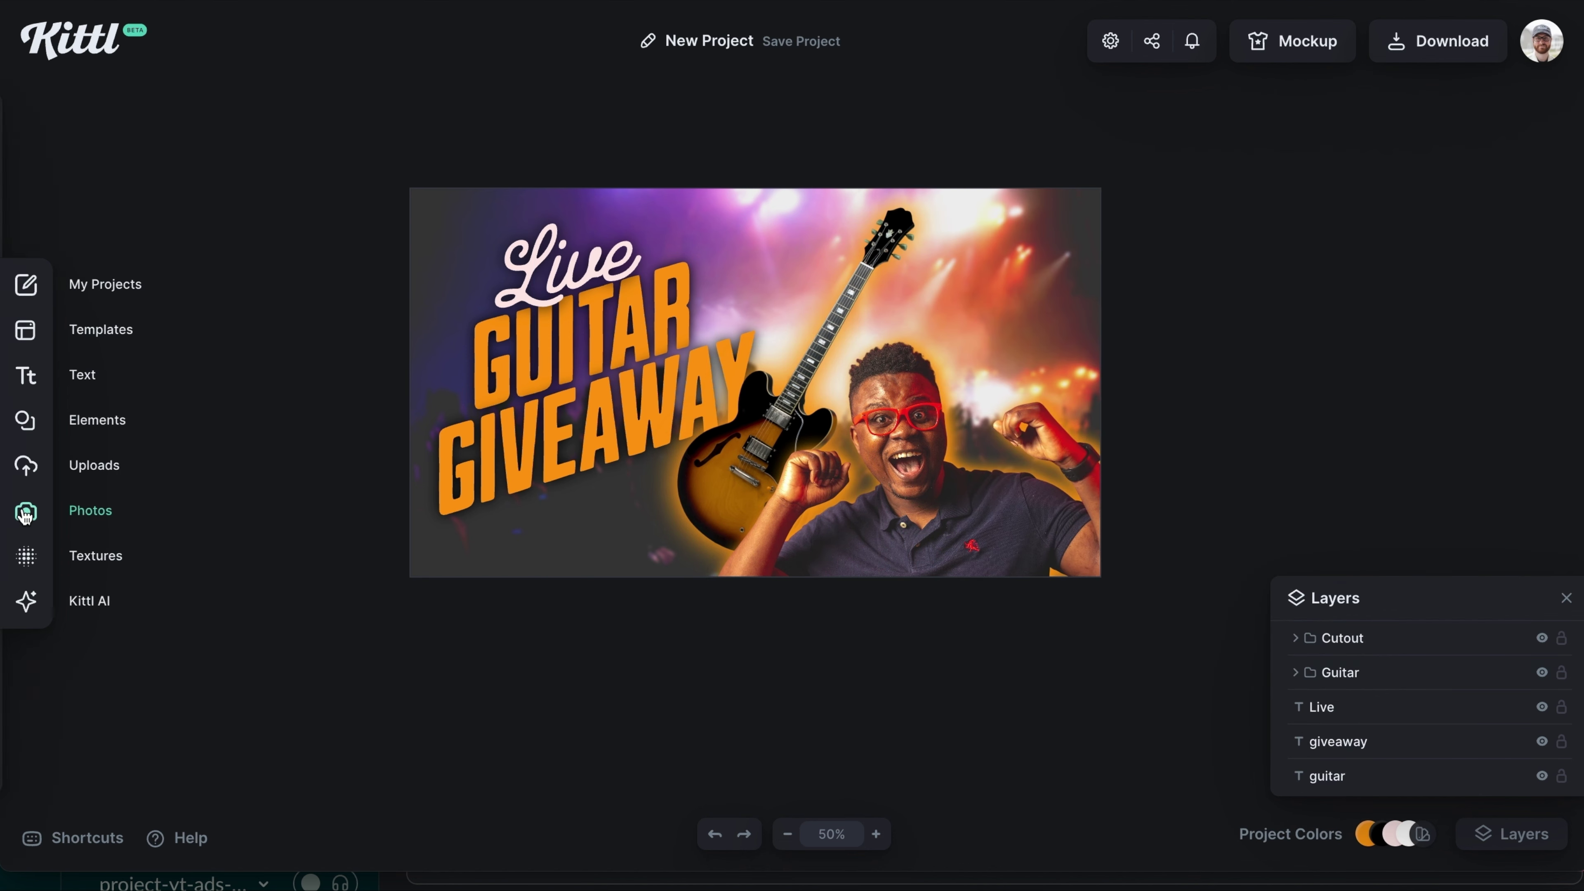
left_click(25, 513)
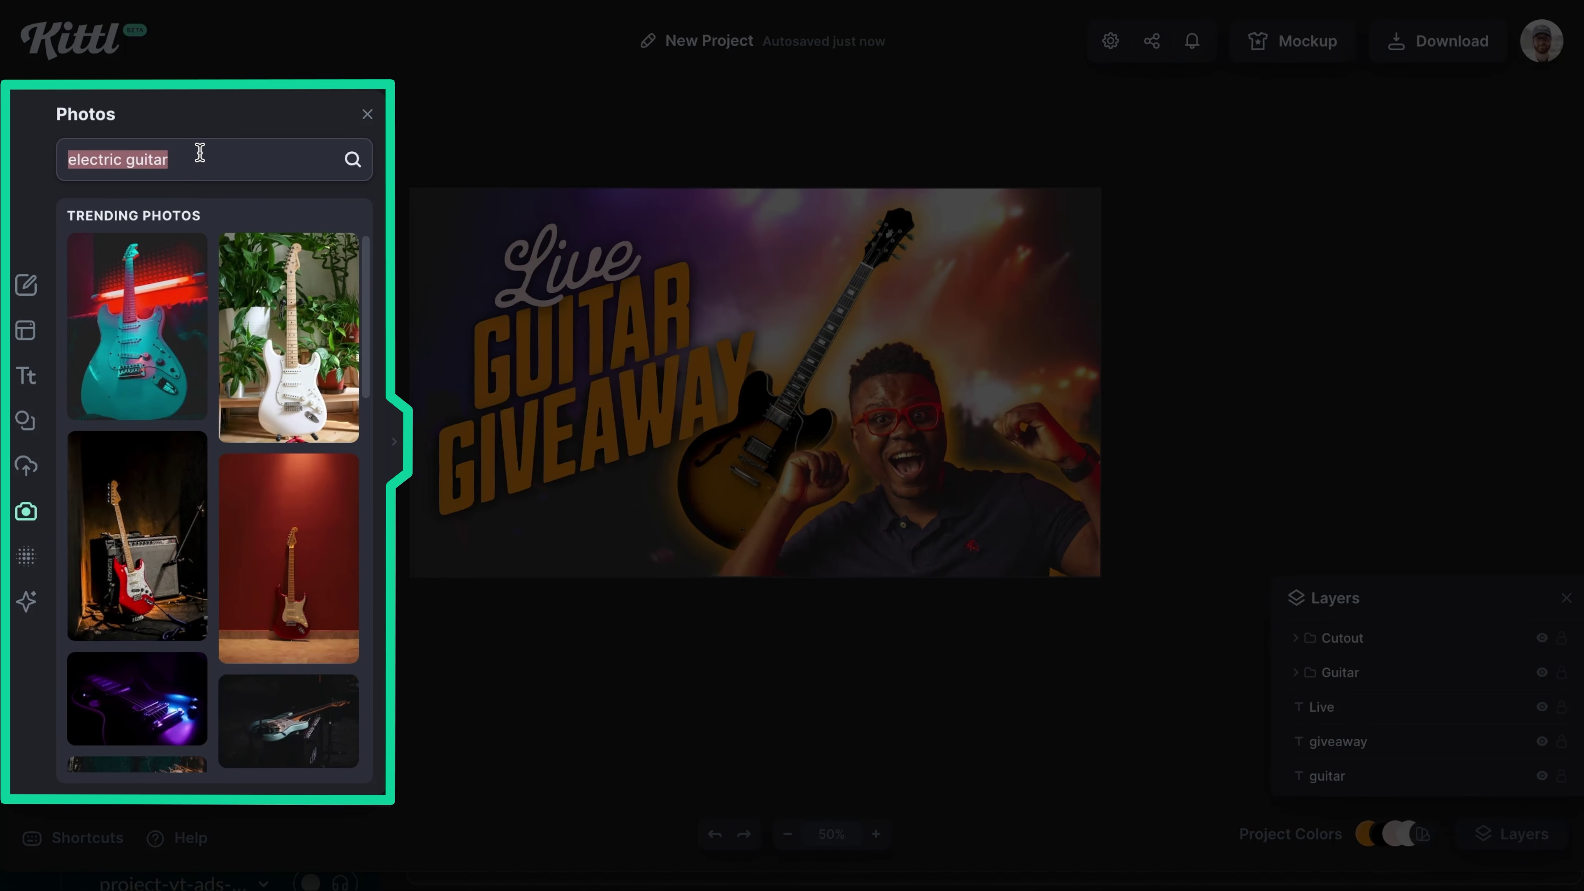
- Search Photos for 'concert' and add the dark crowd photo to the design
type("concert")
key("Return")
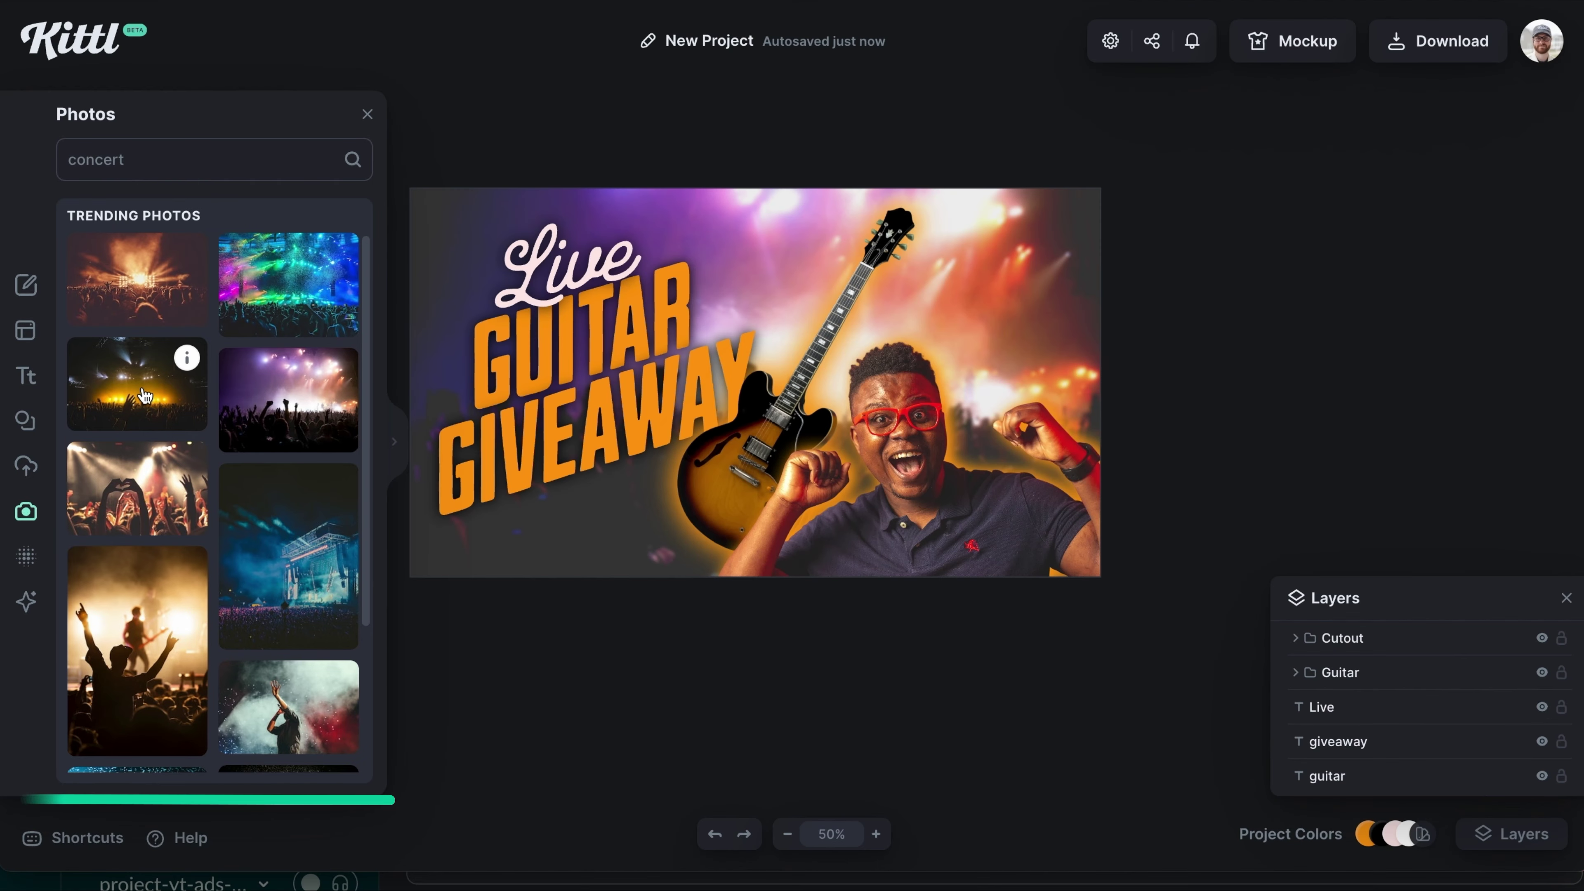
left_click(145, 394)
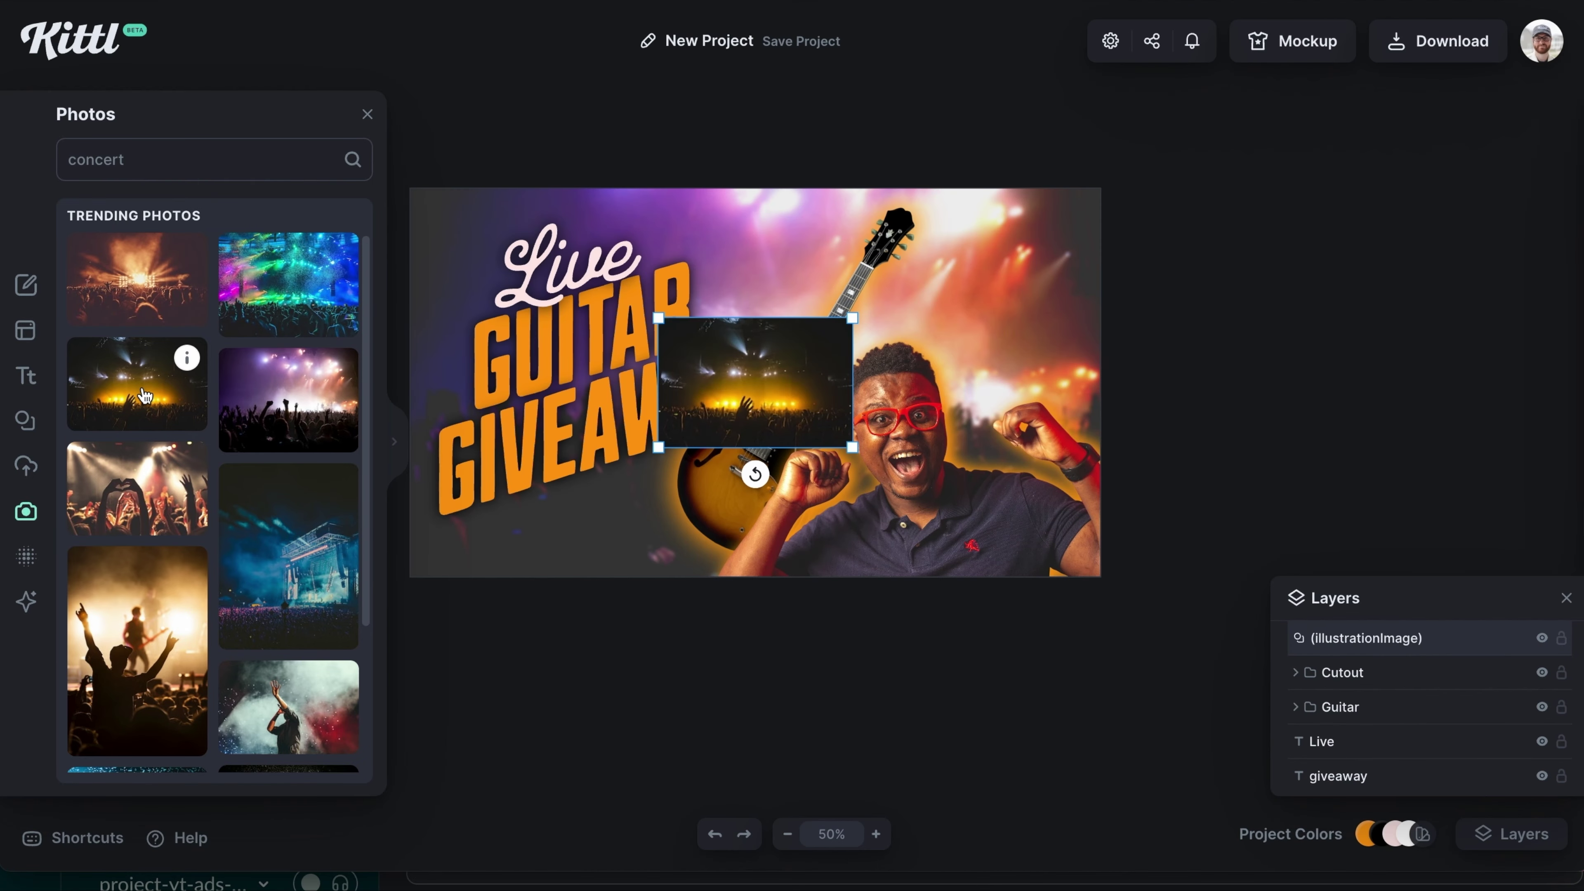
left_click(370, 114)
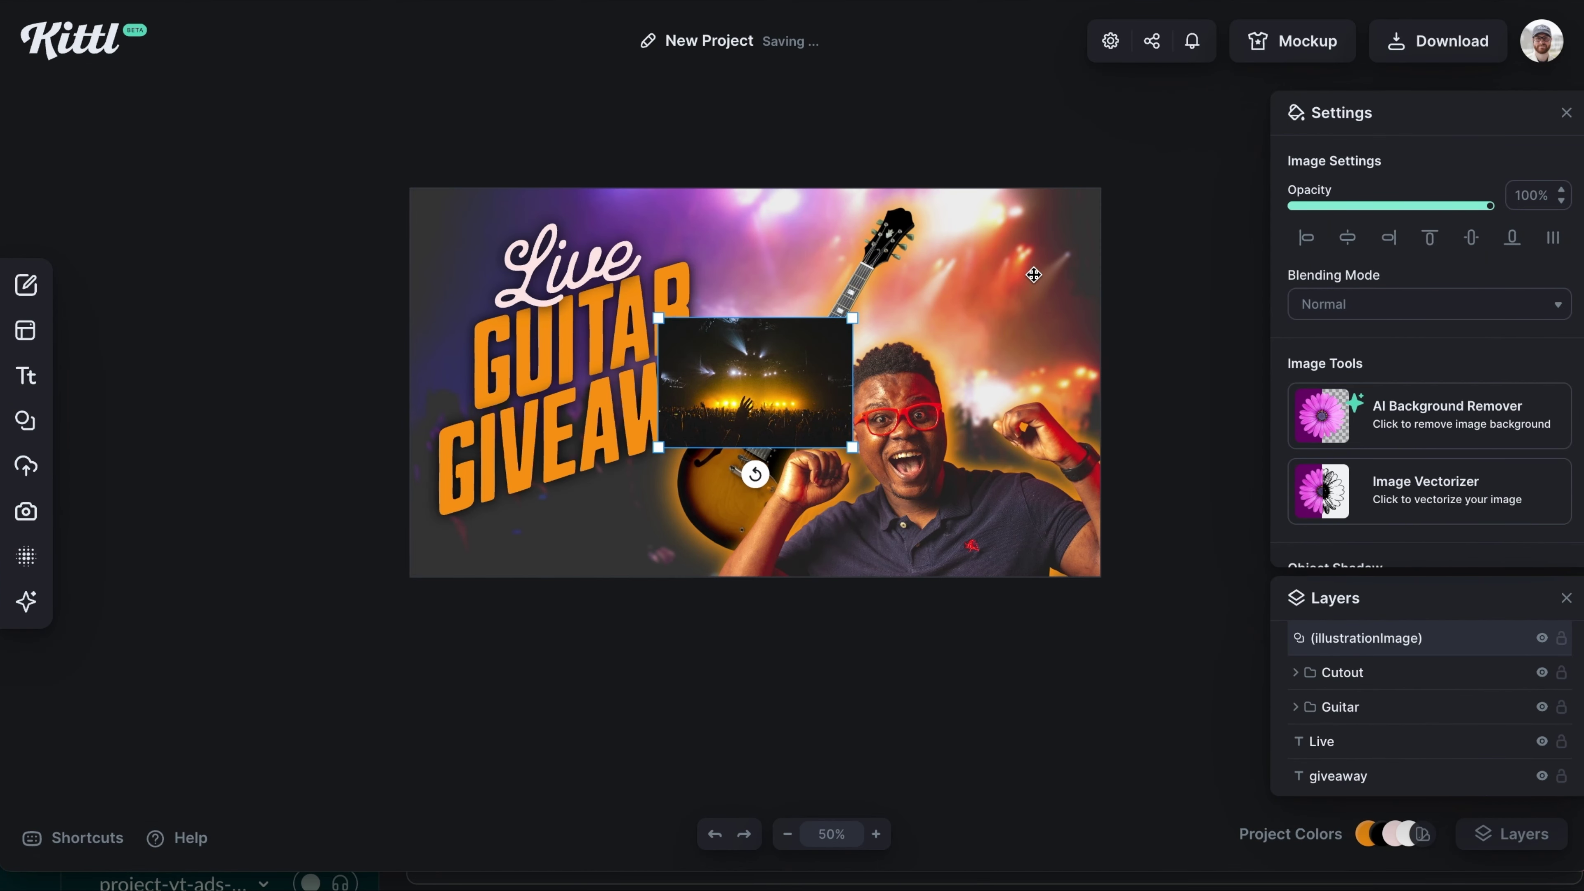
- Hide the old purple background and enlarge the concert photo to fill the canvas
left_click(1413, 674)
scroll(1414, 675, "down", 2)
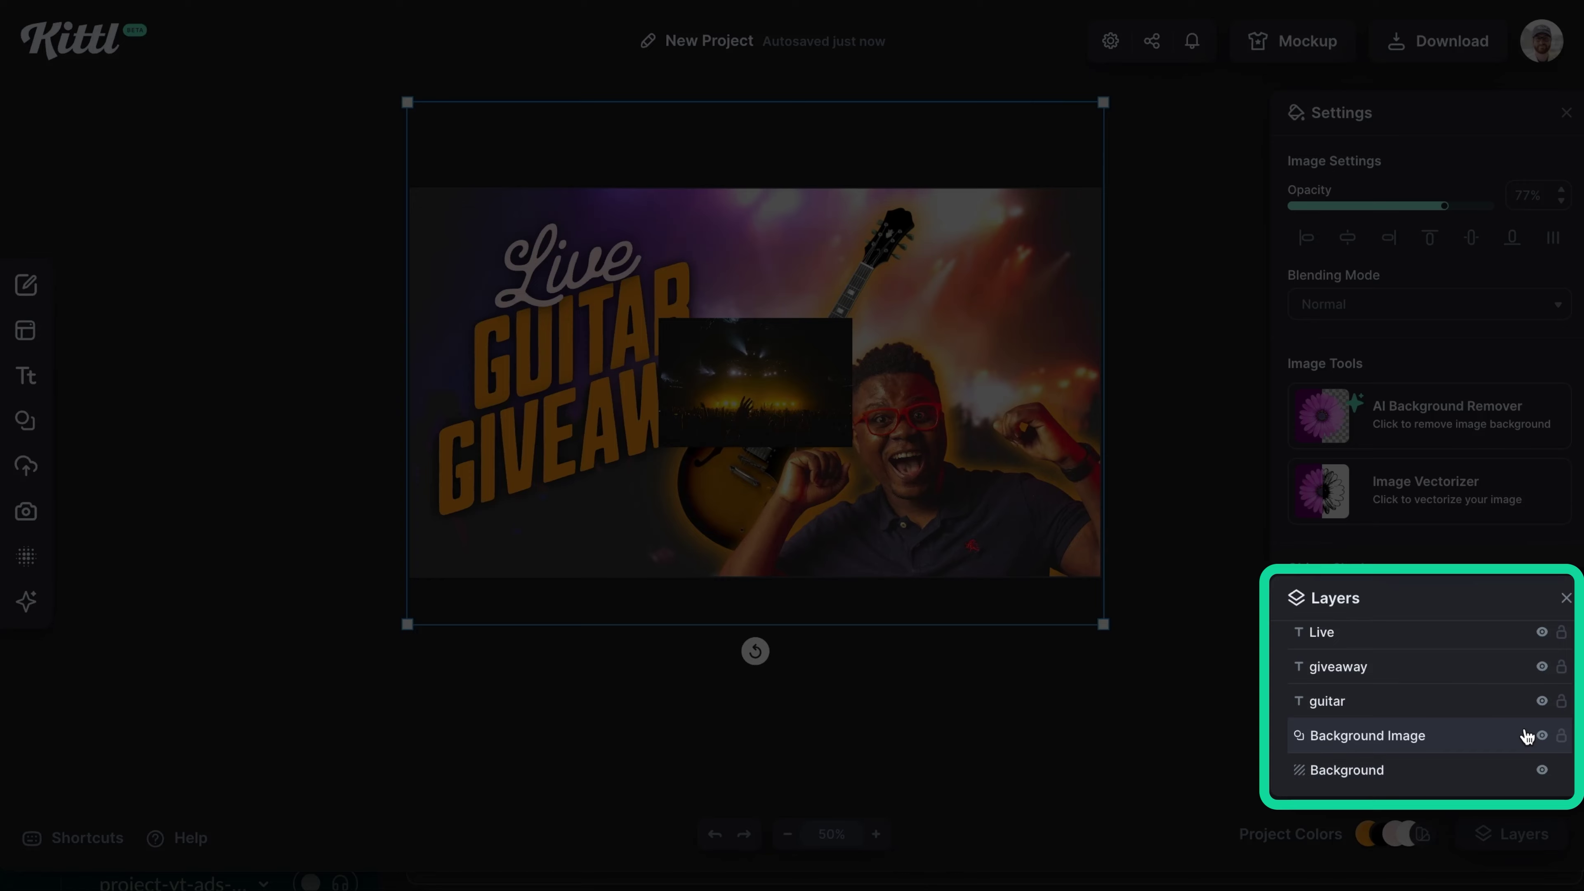
left_click(1542, 735)
left_click(755, 382)
left_click_drag(852, 319, 1162, 188)
right_click(986, 300)
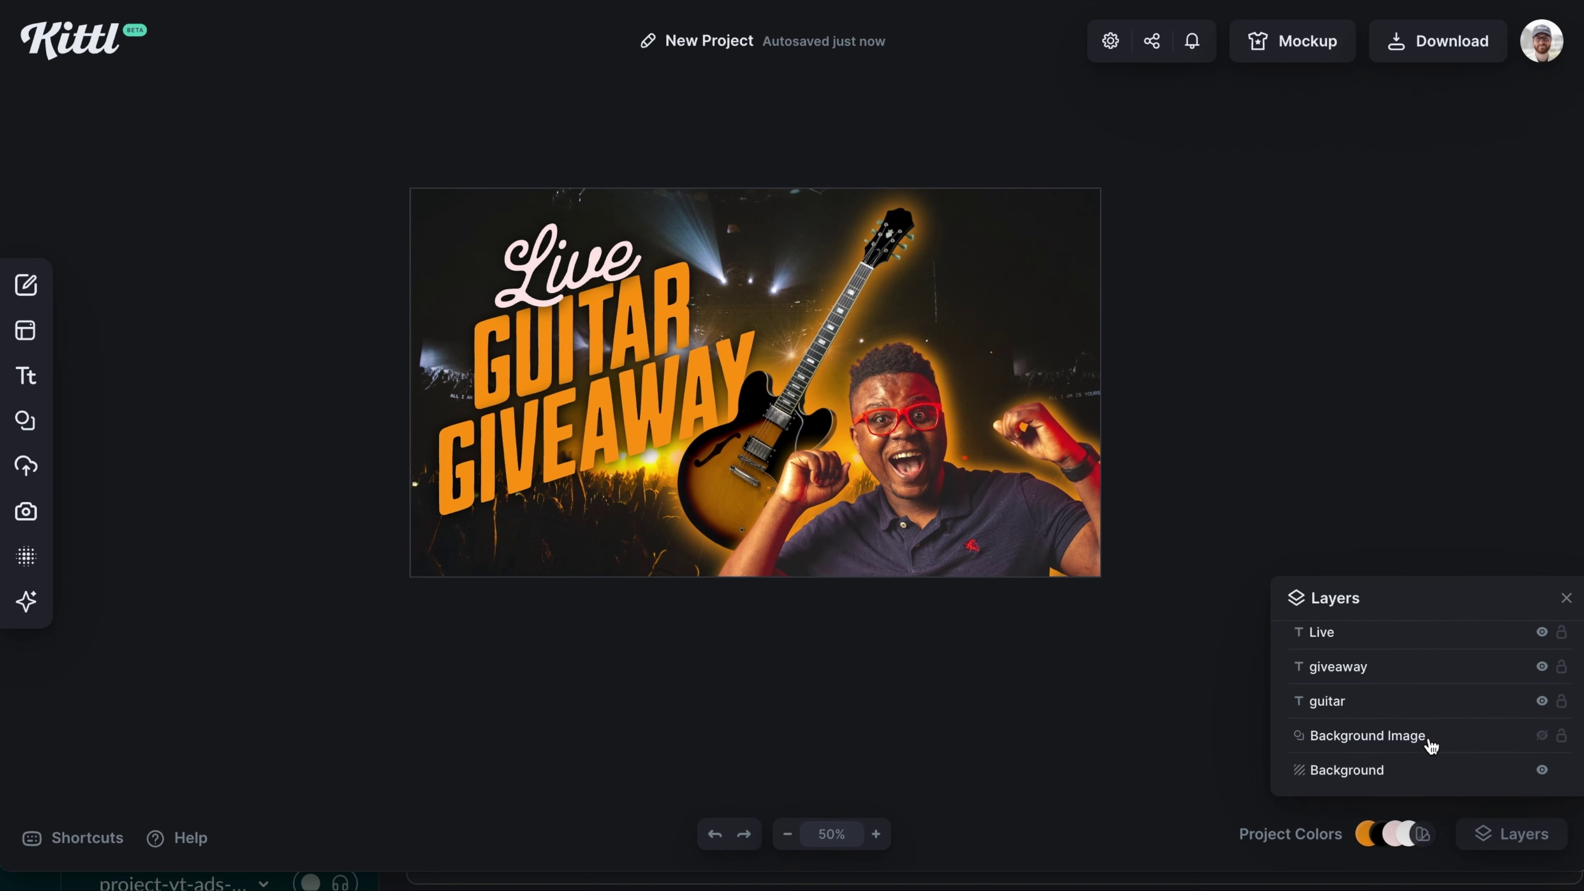
- Make the concert background 100% opaque, with contrast raised to 8% and saturation to 10%
left_click(1404, 779)
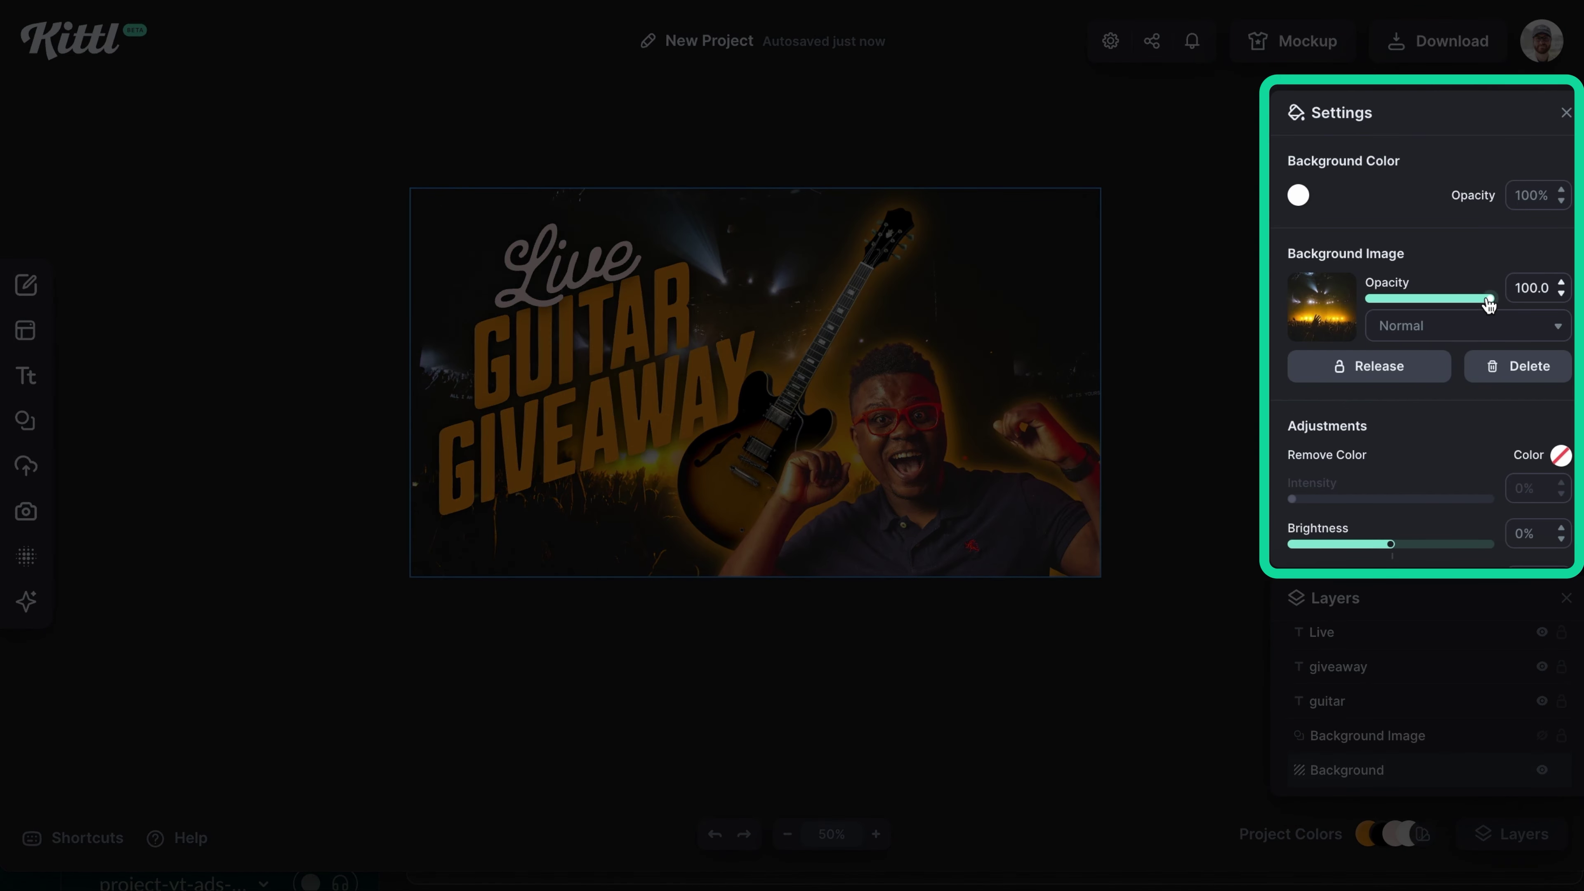
left_click_drag(1478, 304, 1498, 303)
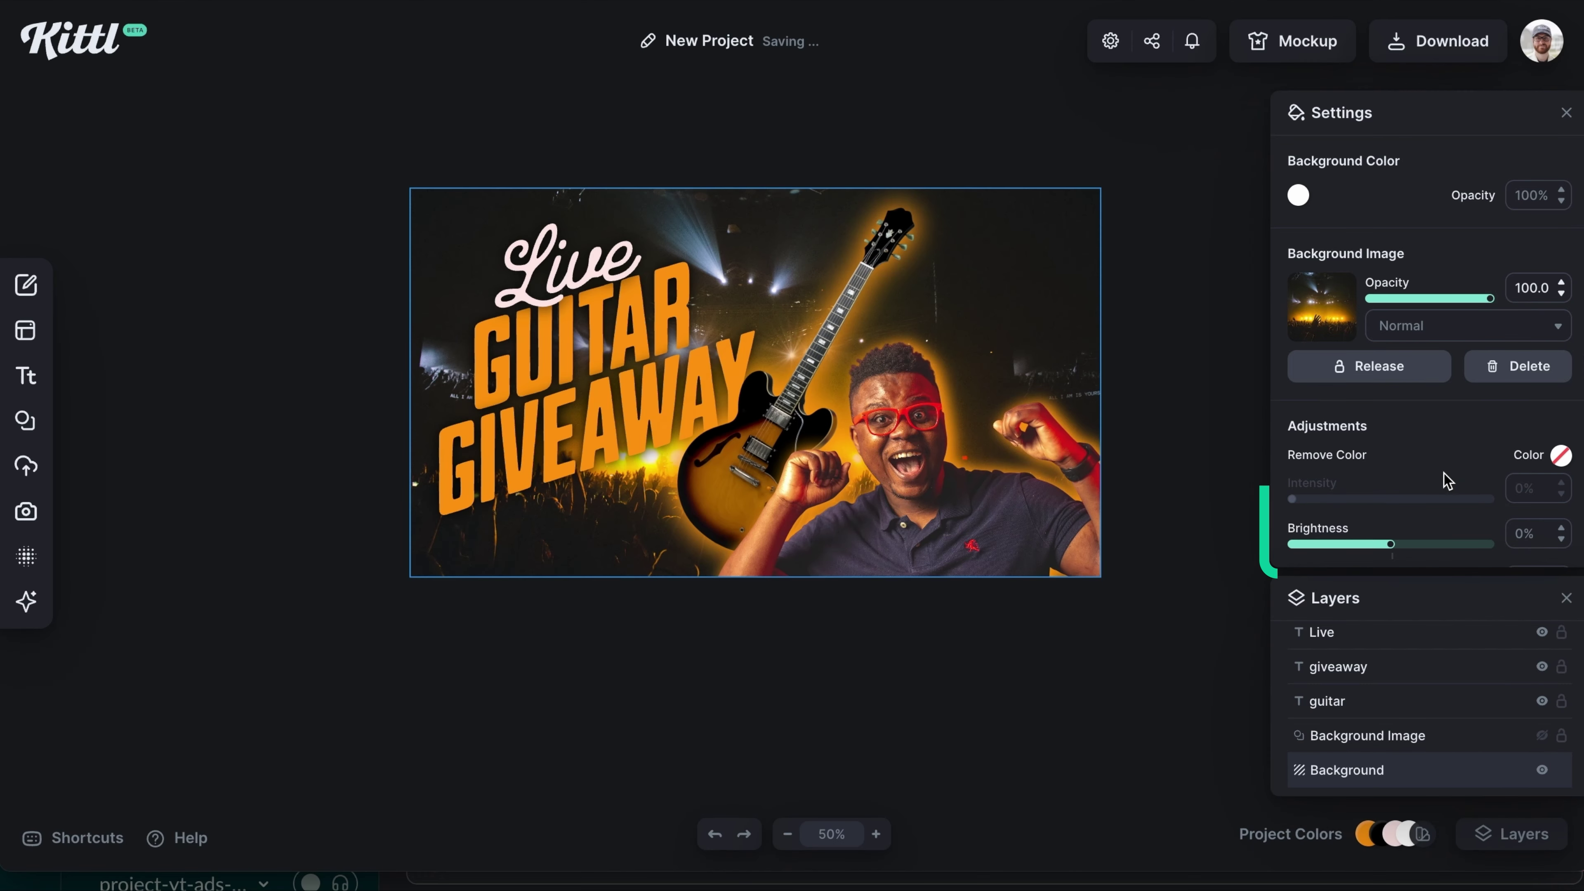
scroll(1443, 476, "down", 4)
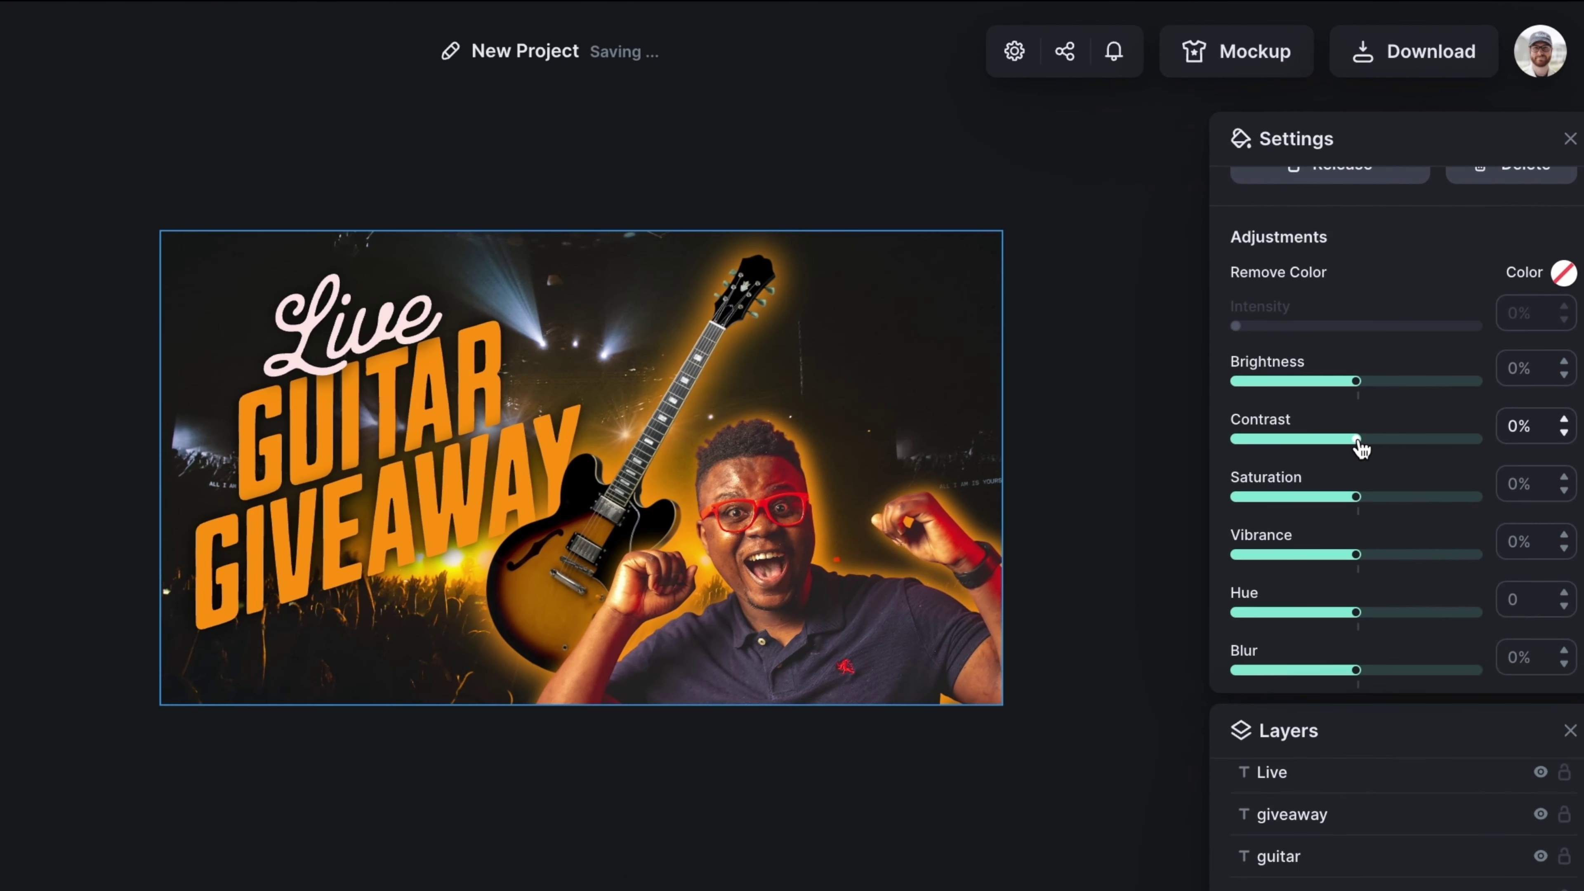
left_click_drag(1389, 363, 1399, 363)
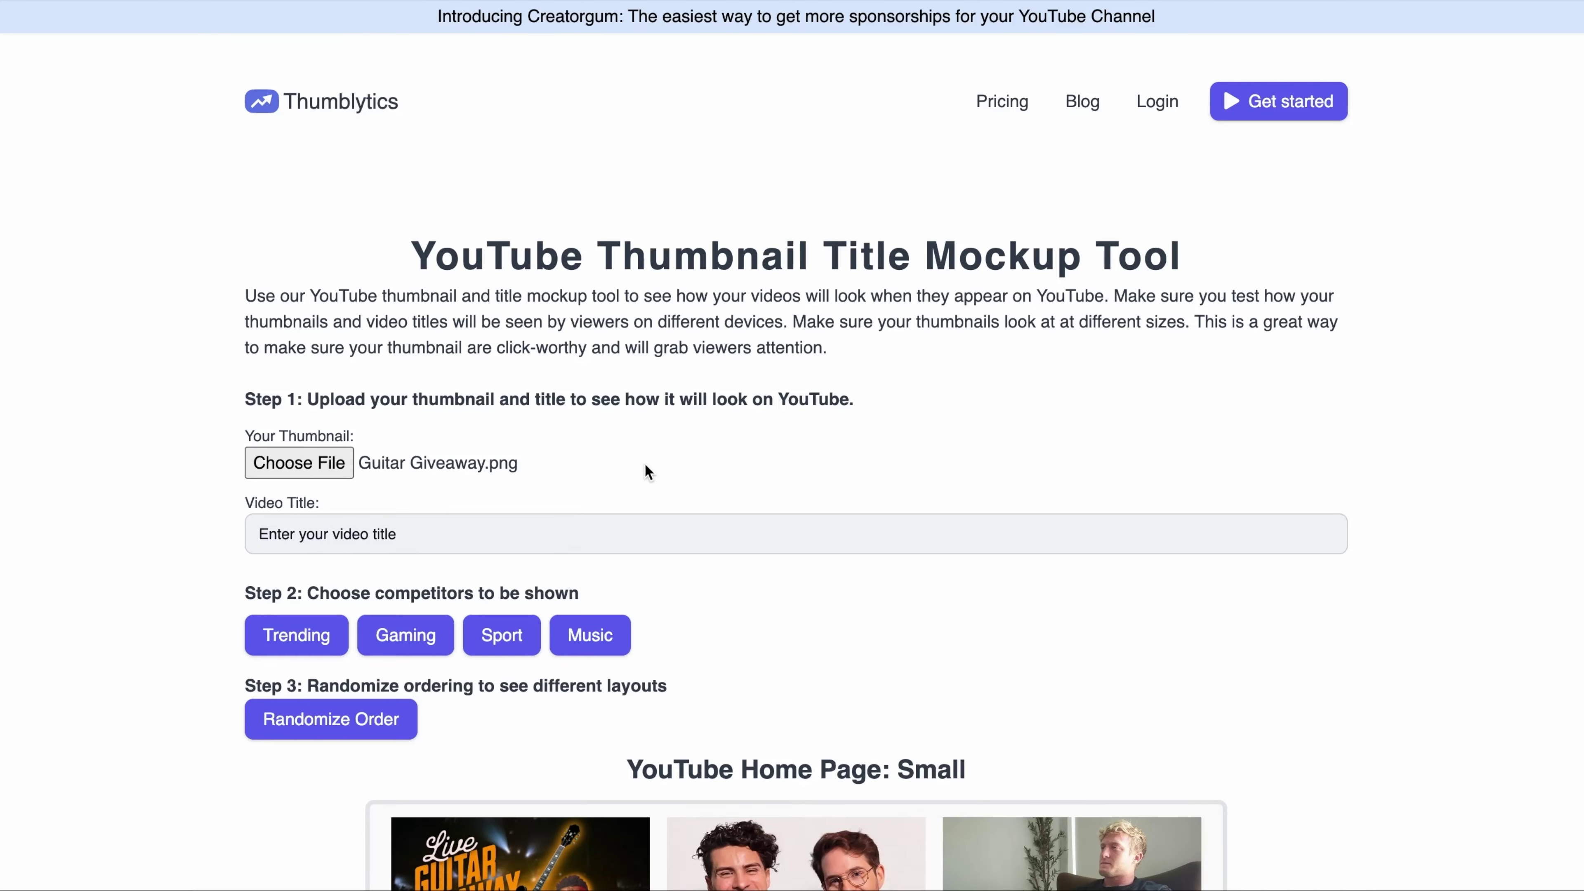
- Replace the placeholder video title with 'We gave away a guitar LIVE!' and view the home page preview
scroll(538, 780, "down", 2)
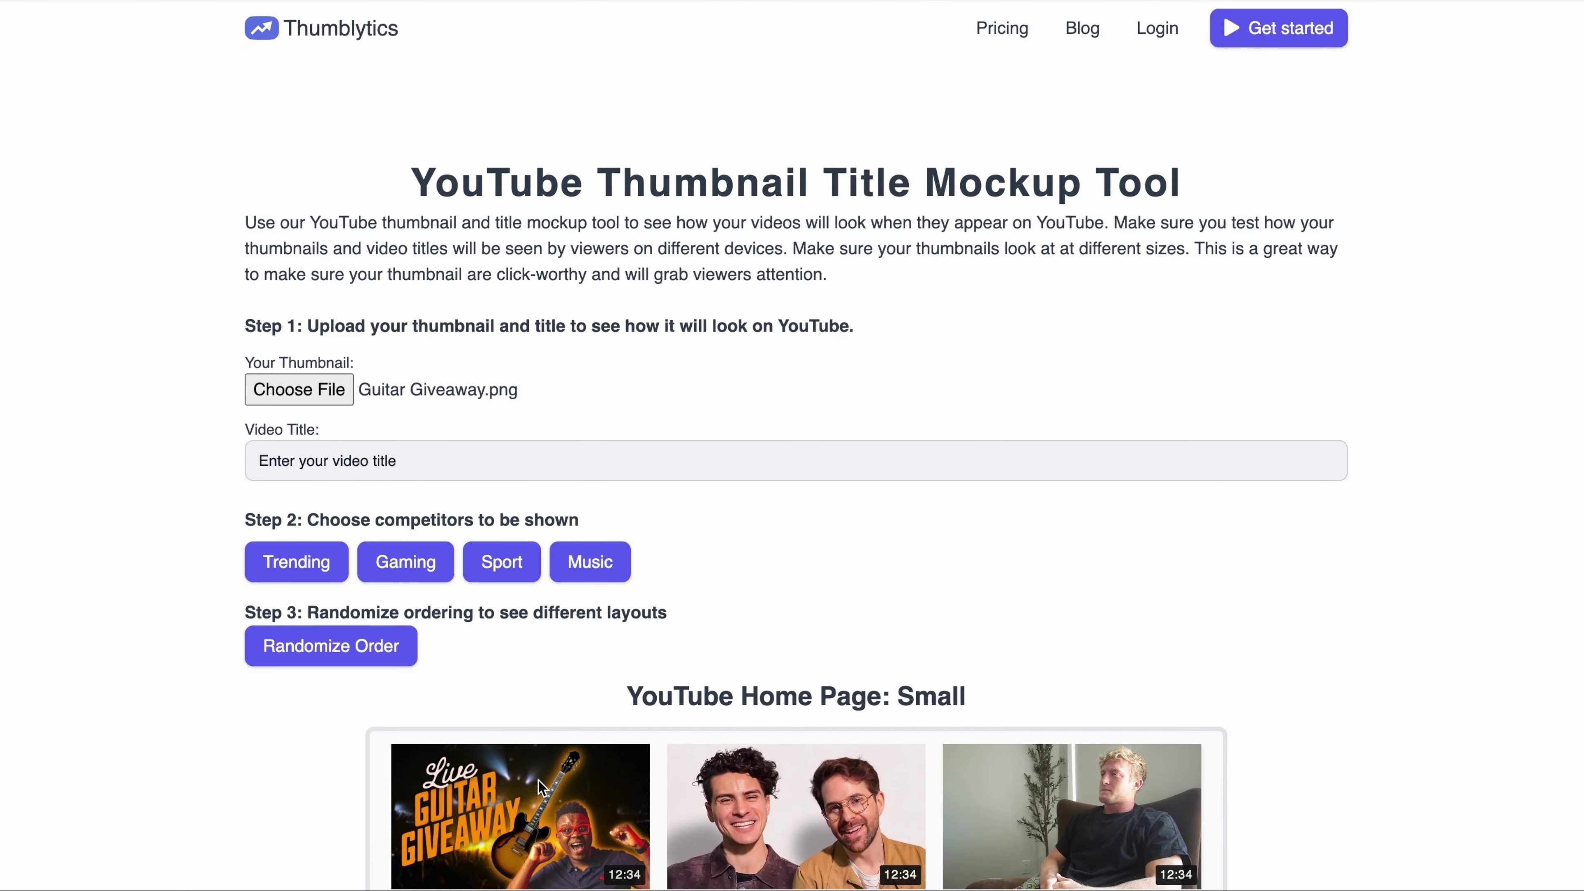
scroll(599, 442, "down", 2)
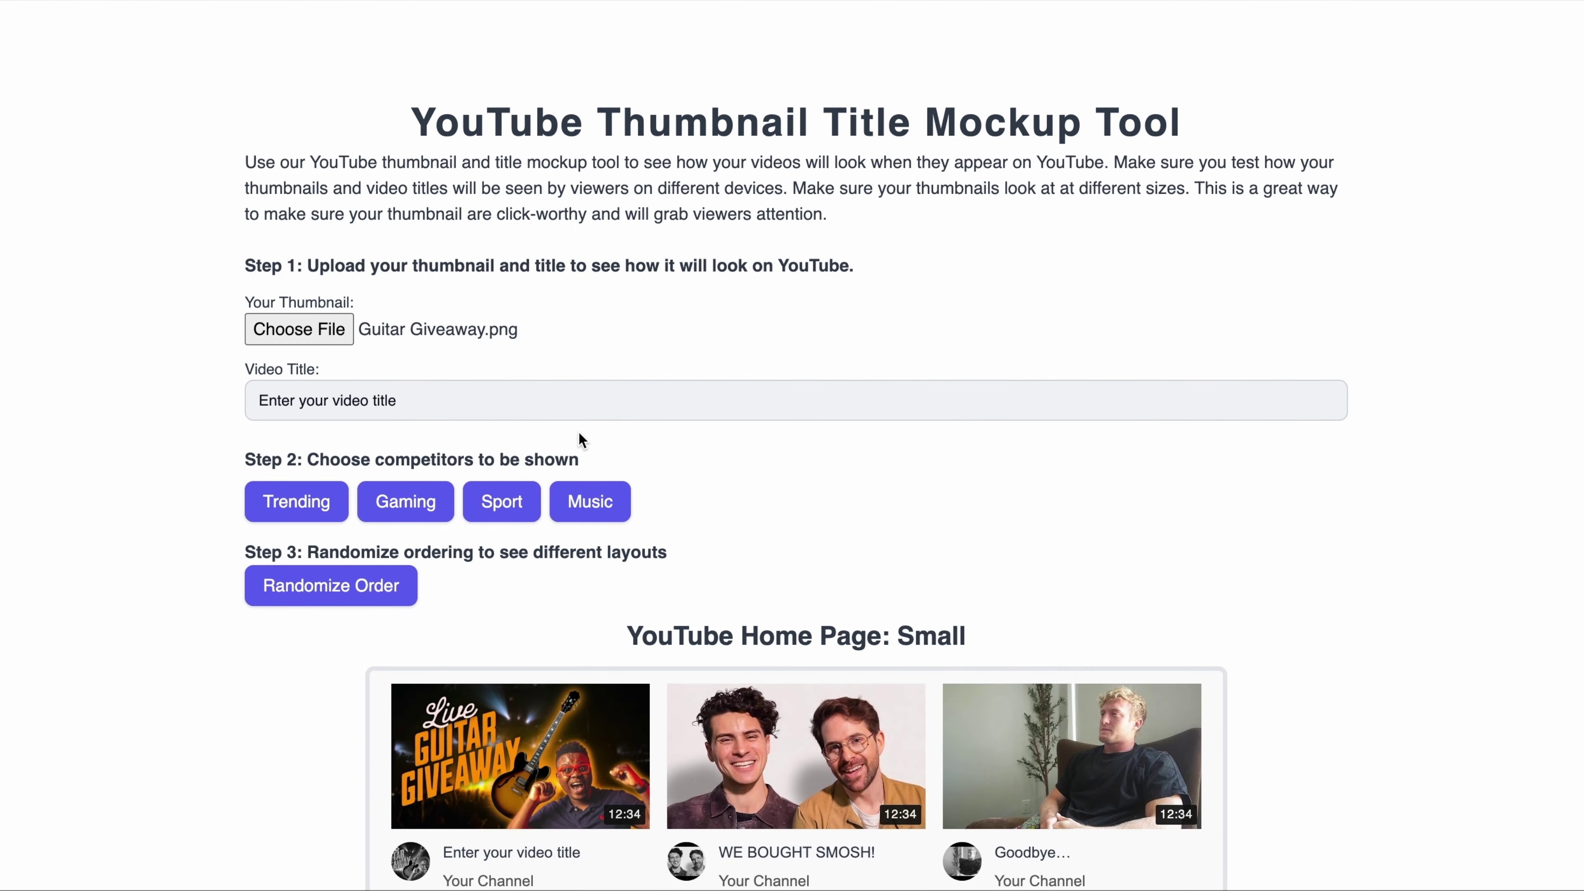
triple_click(504, 400)
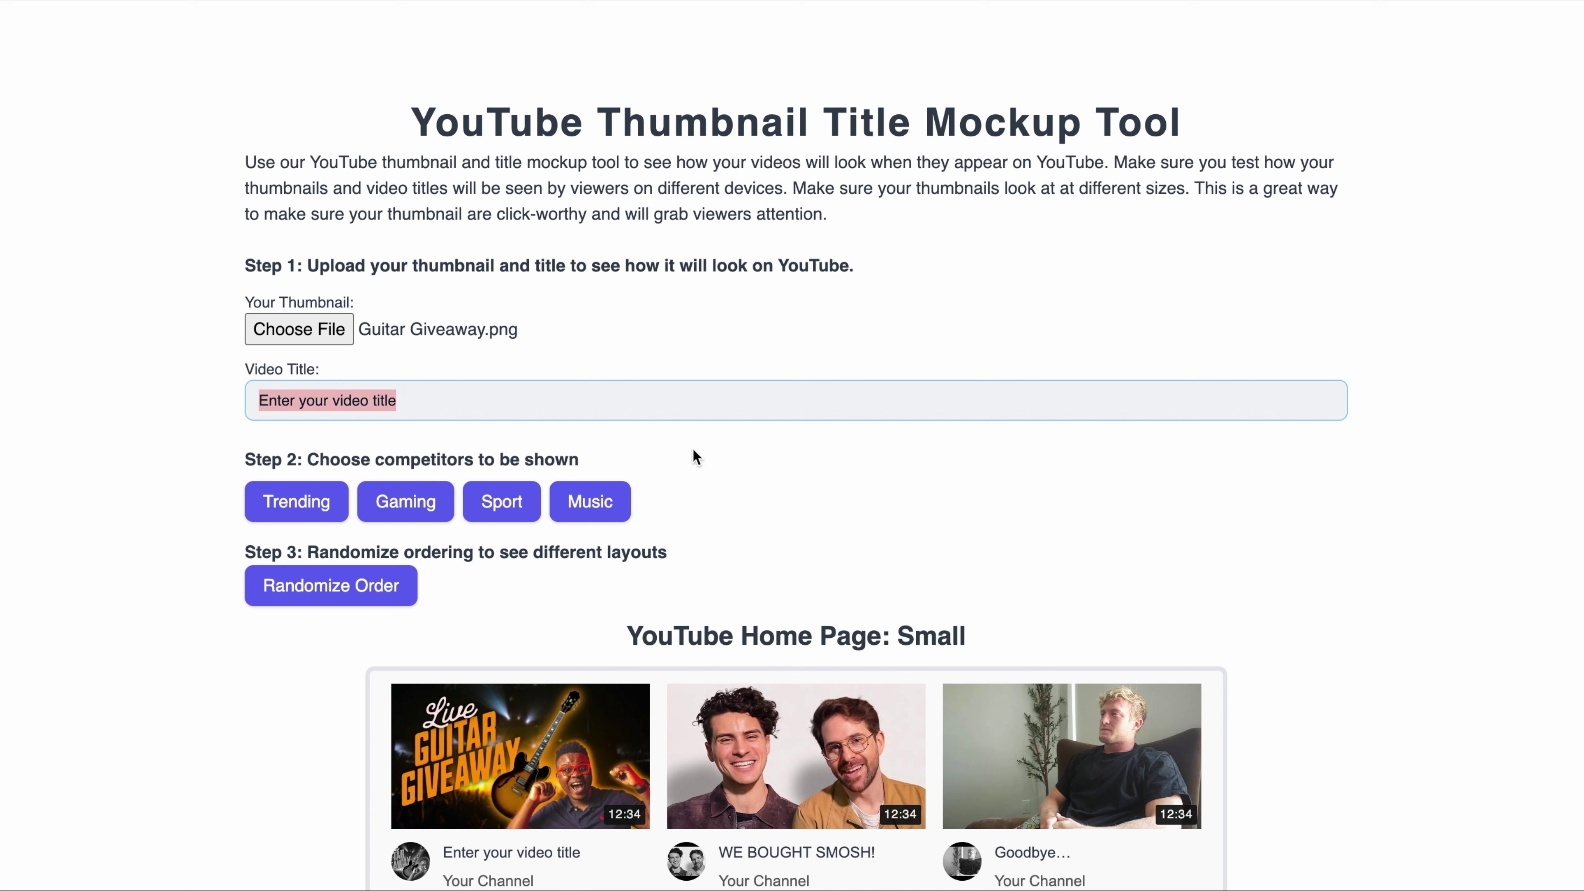
type("We gave away a guitar LIVE!")
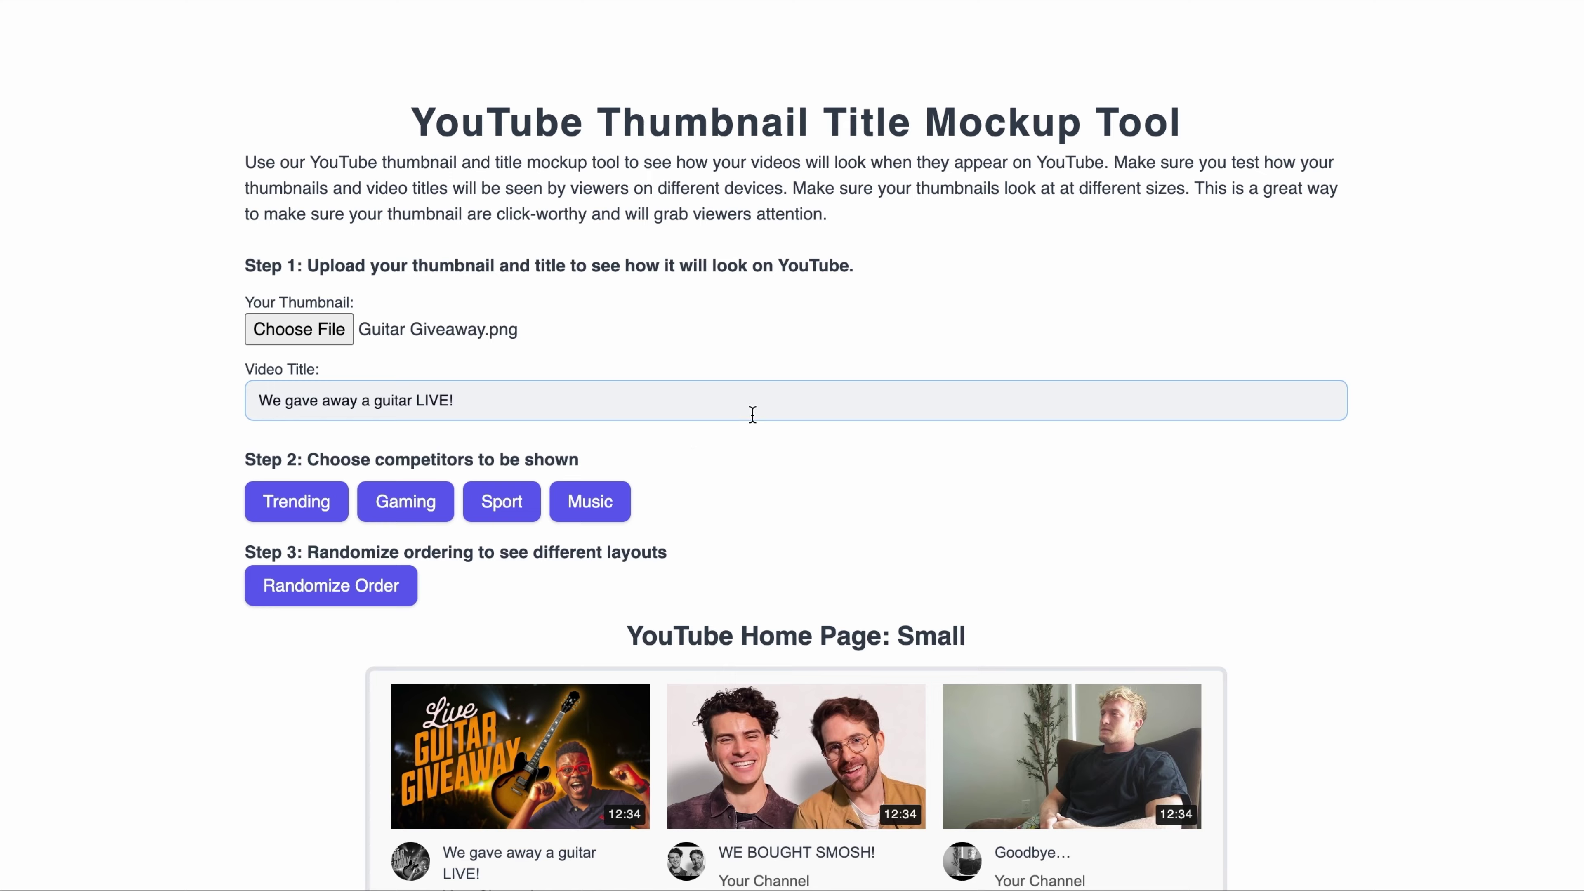
scroll(773, 412, "down", 3)
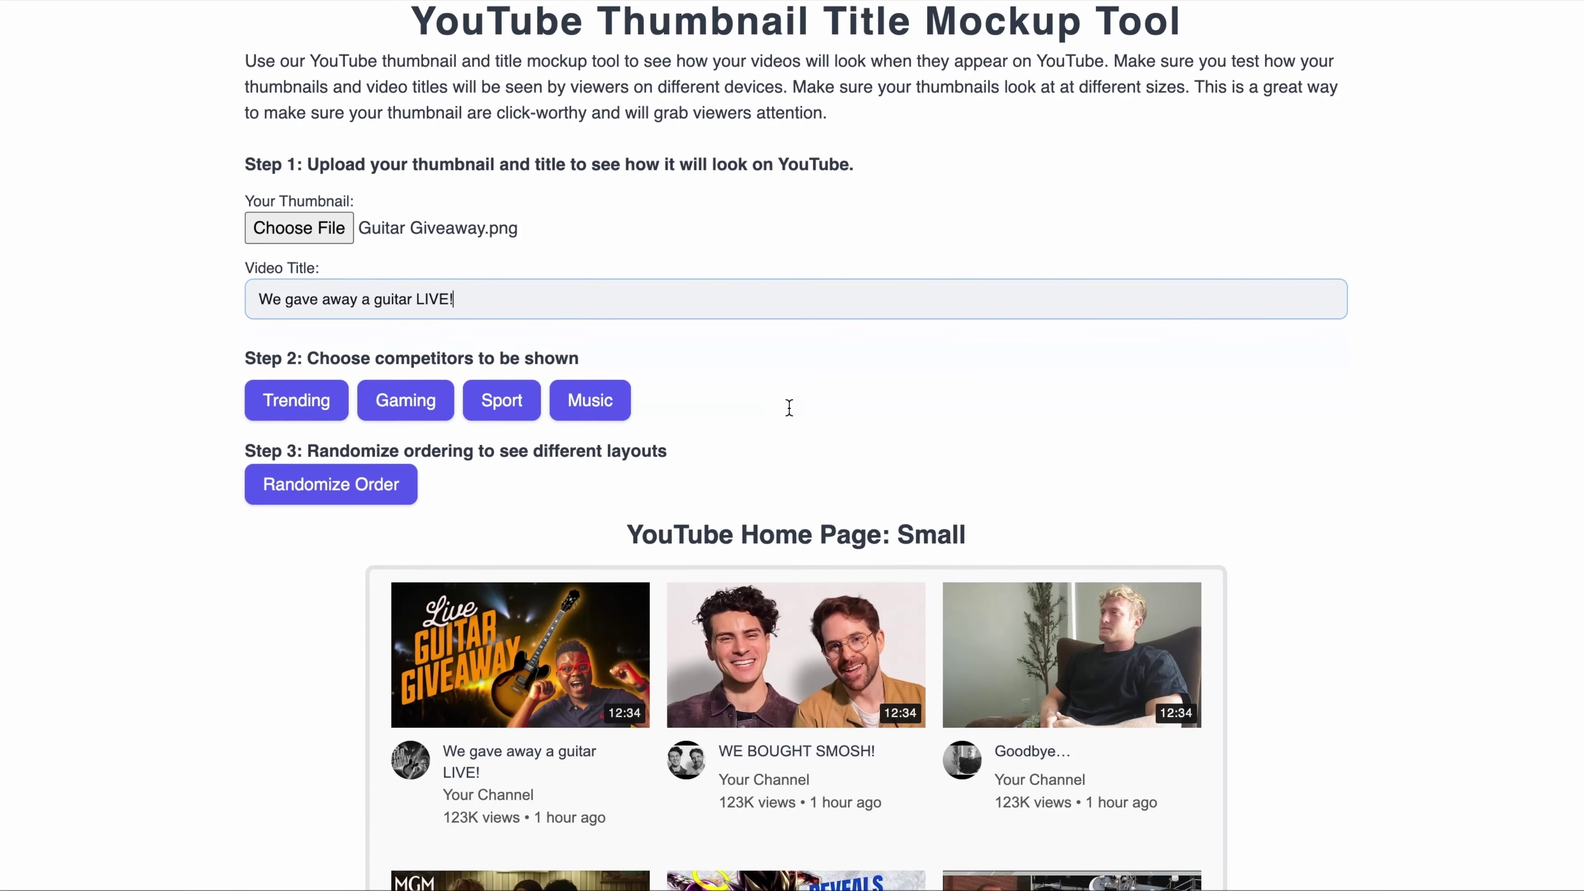
scroll(303, 571, "down", 1)
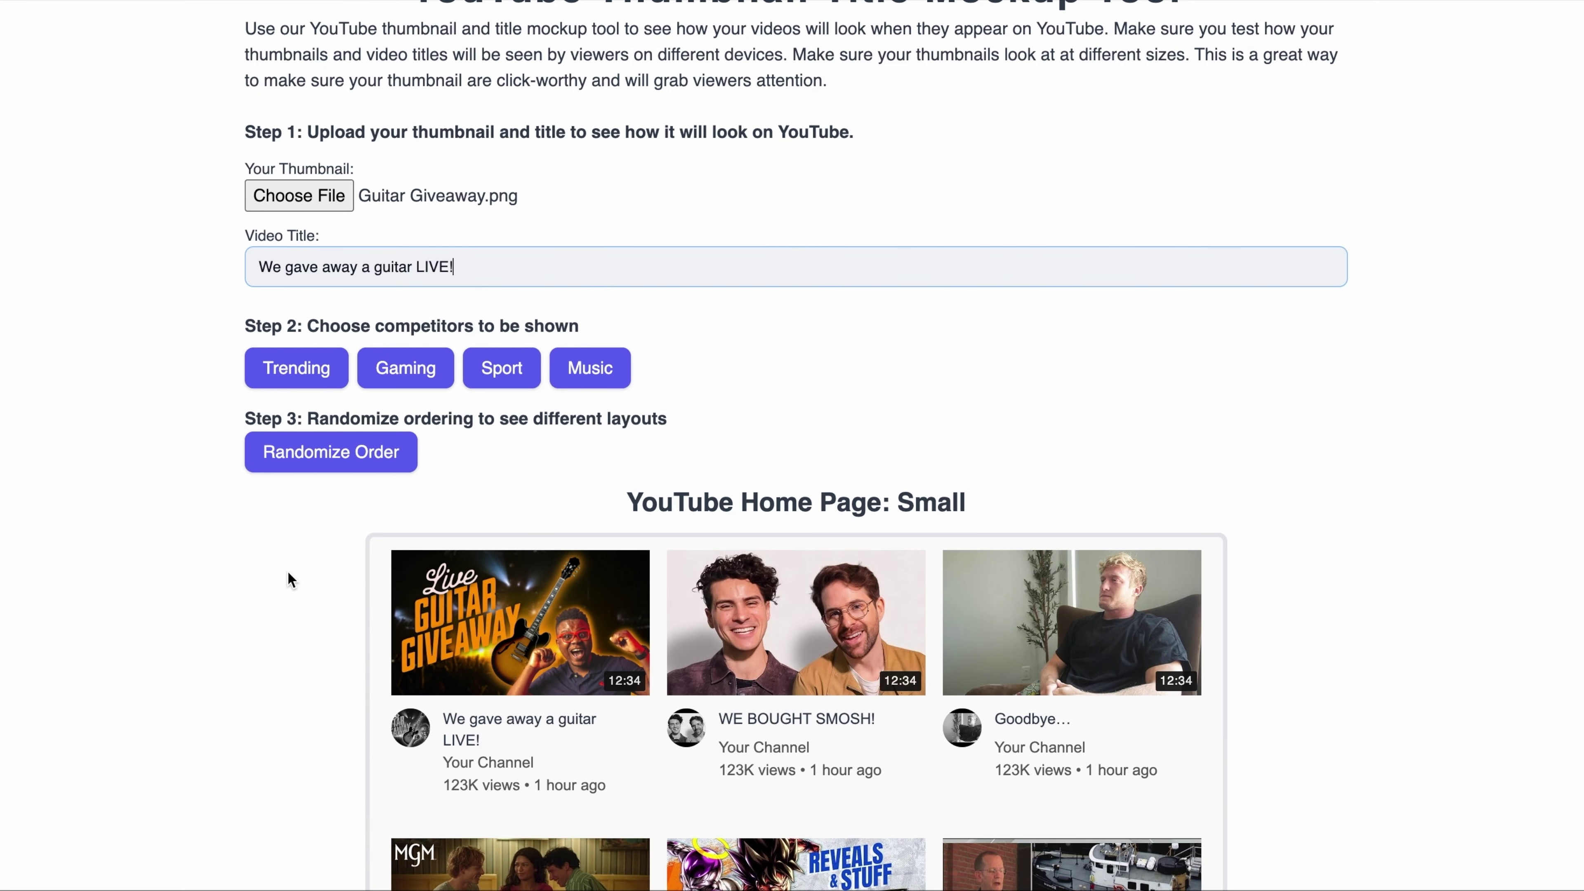
- Switch the competitor videos to Music and randomize their order twice
left_click(589, 368)
scroll(589, 381, "up", 1)
scroll(575, 524, "down", 3)
scroll(272, 504, "down", 3)
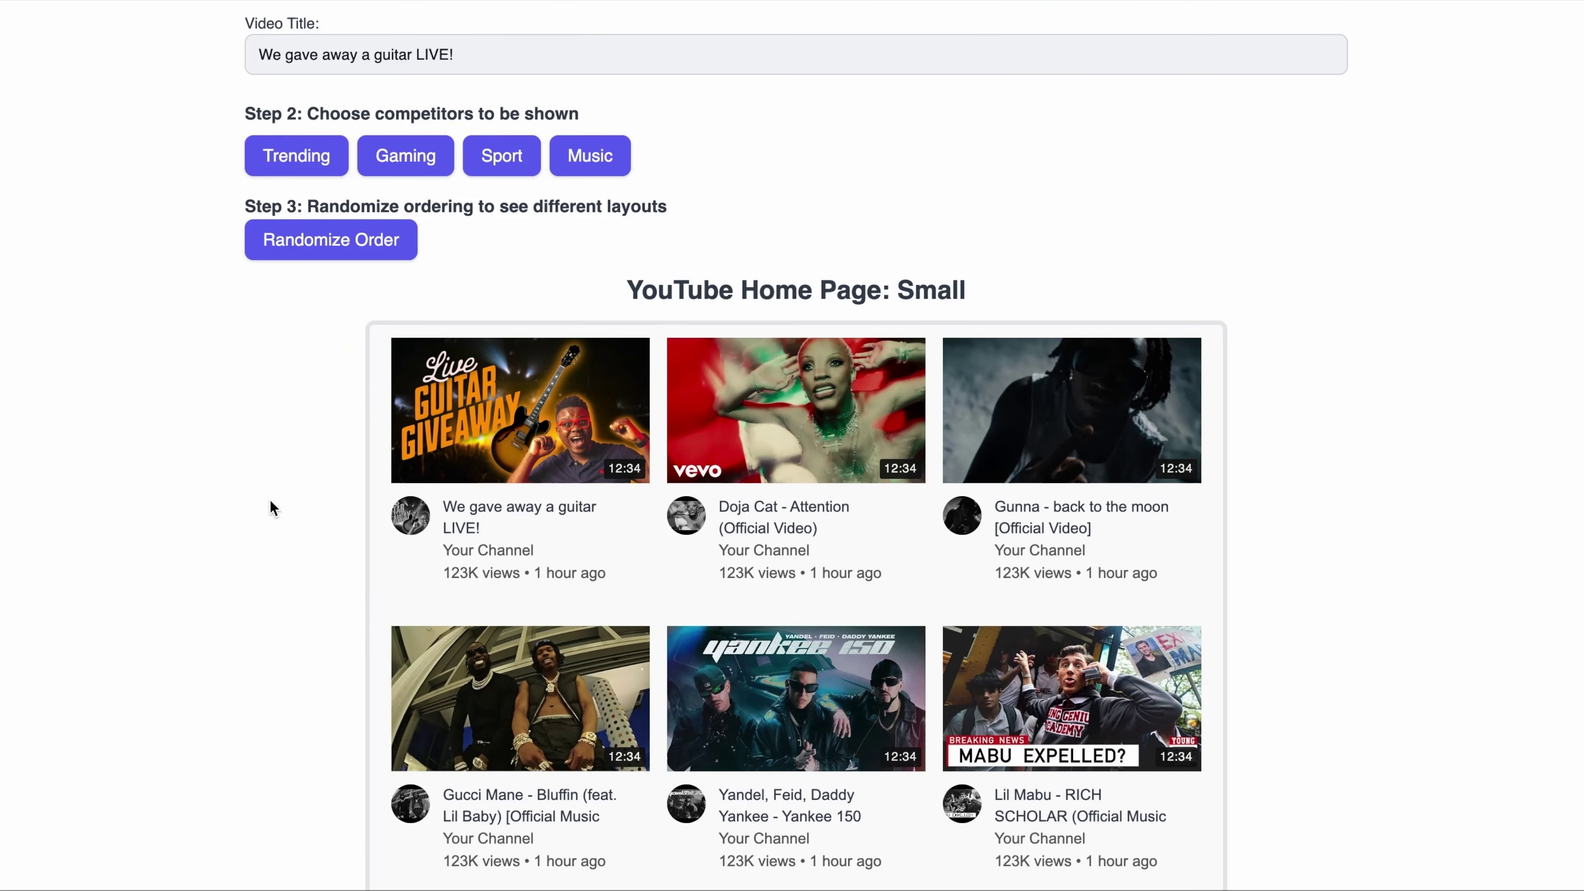
left_click(351, 260)
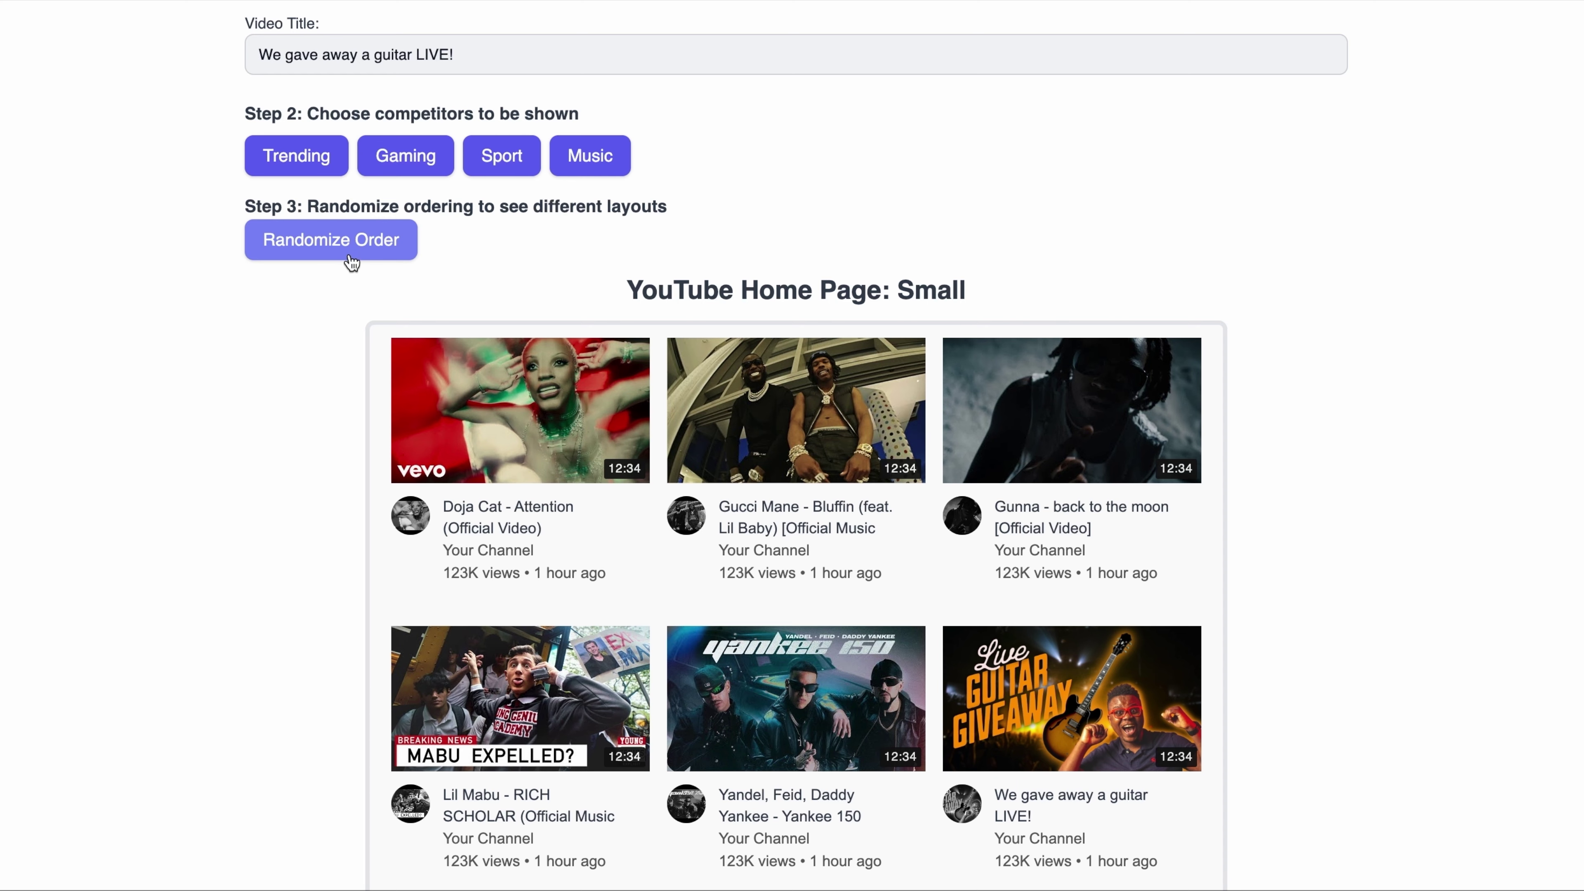
left_click(351, 261)
- Scroll through the Large and Mobile previews to check the guitar giveaway thumbnail's placement
scroll(293, 559, "down", 3)
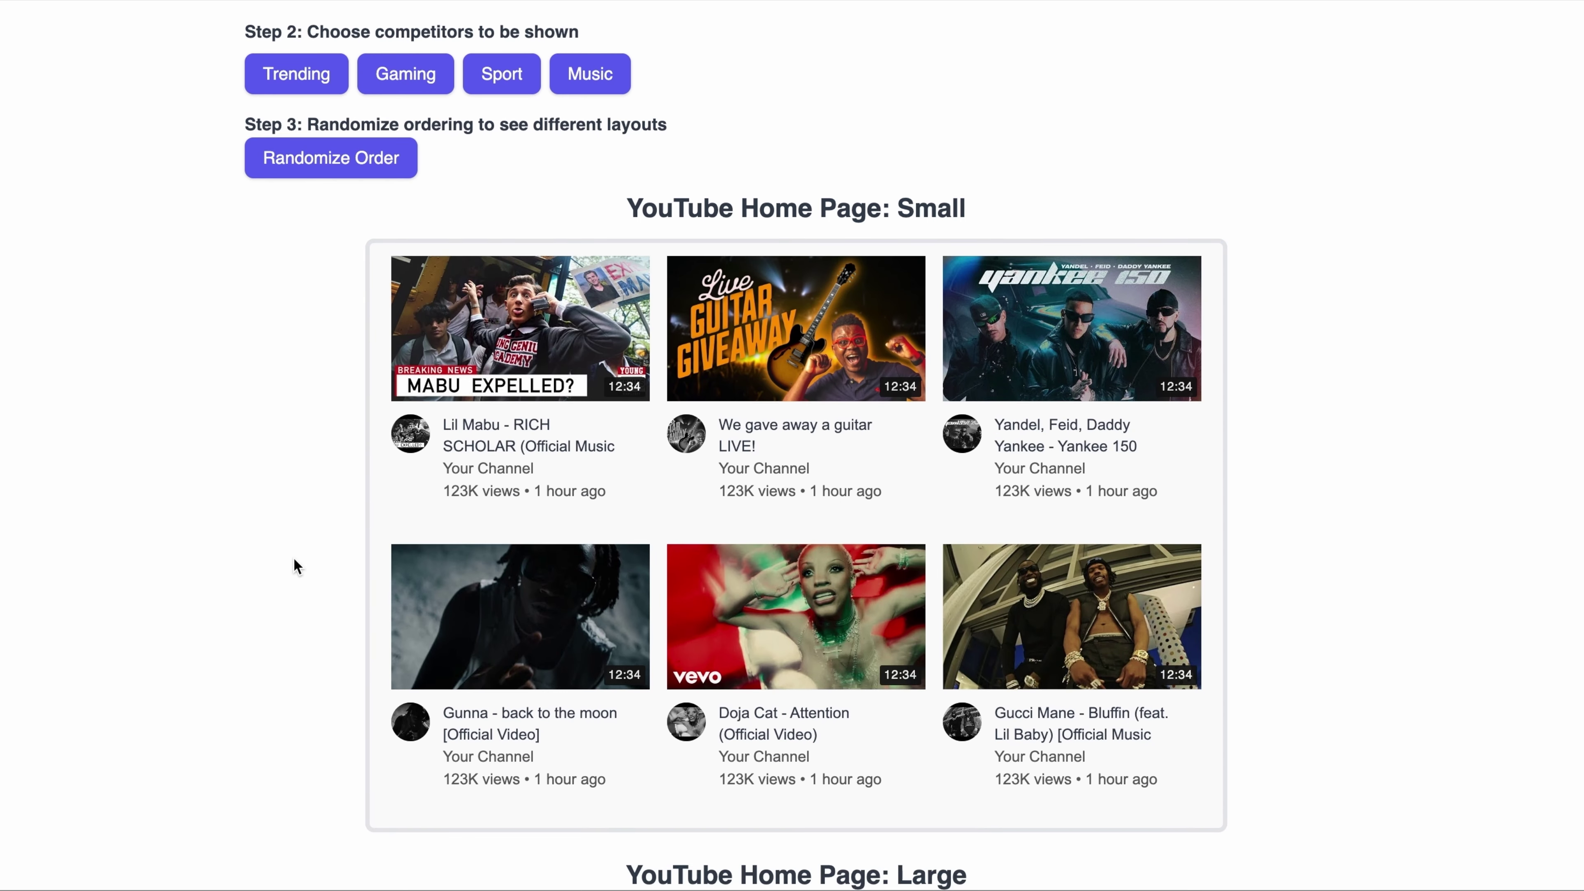
scroll(307, 591, "down", 5)
scroll(149, 707, "down", 8)
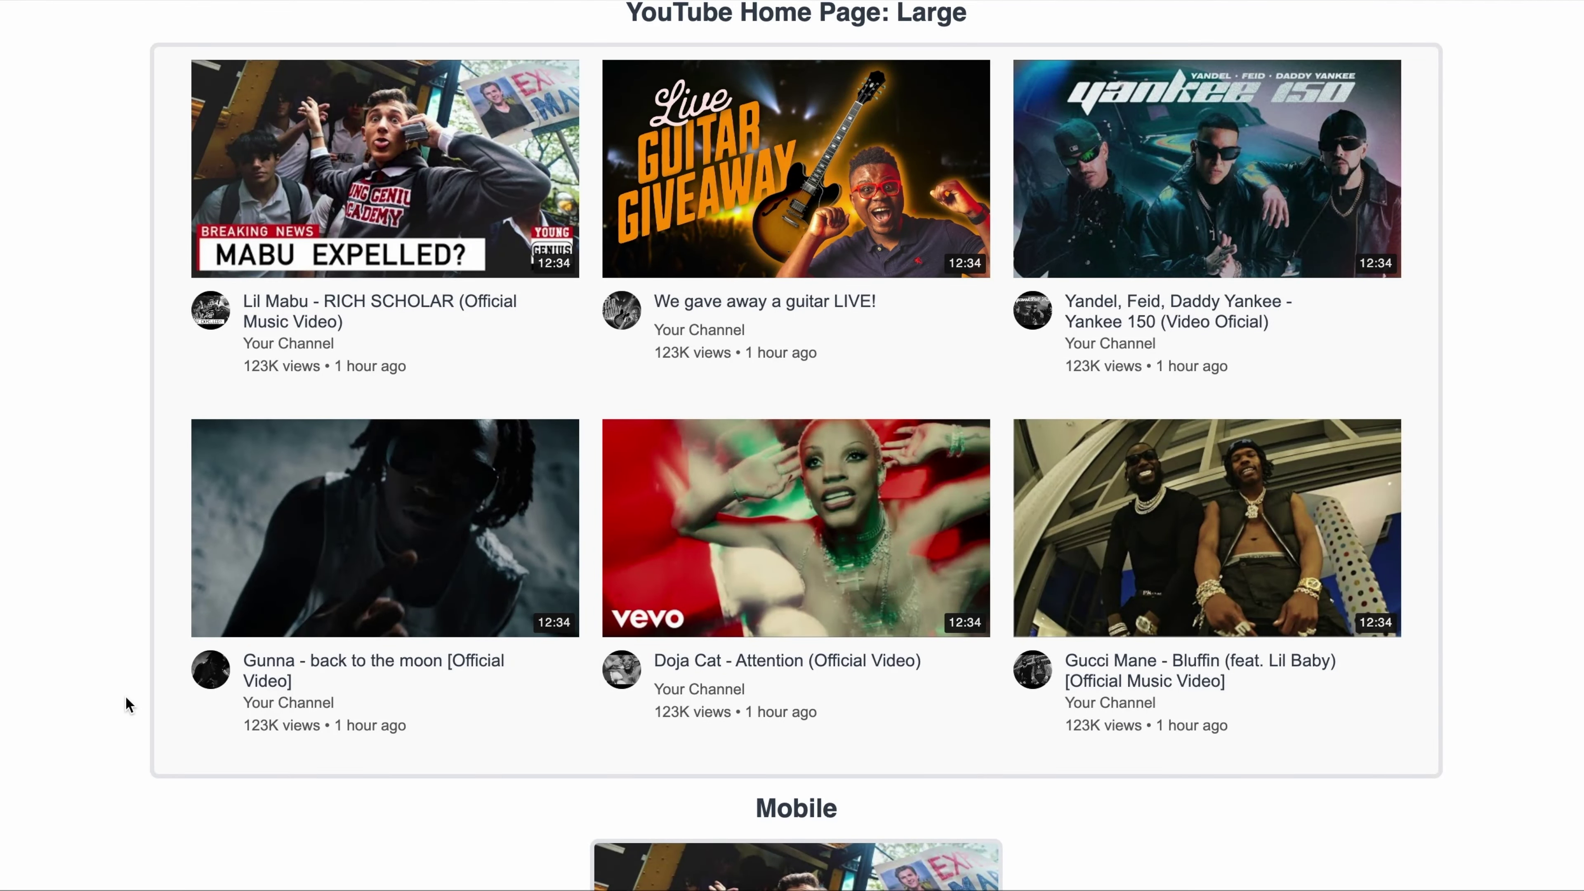
scroll(125, 696, "up", 1)
scroll(125, 696, "down", 9)
scroll(124, 696, "down", 2)
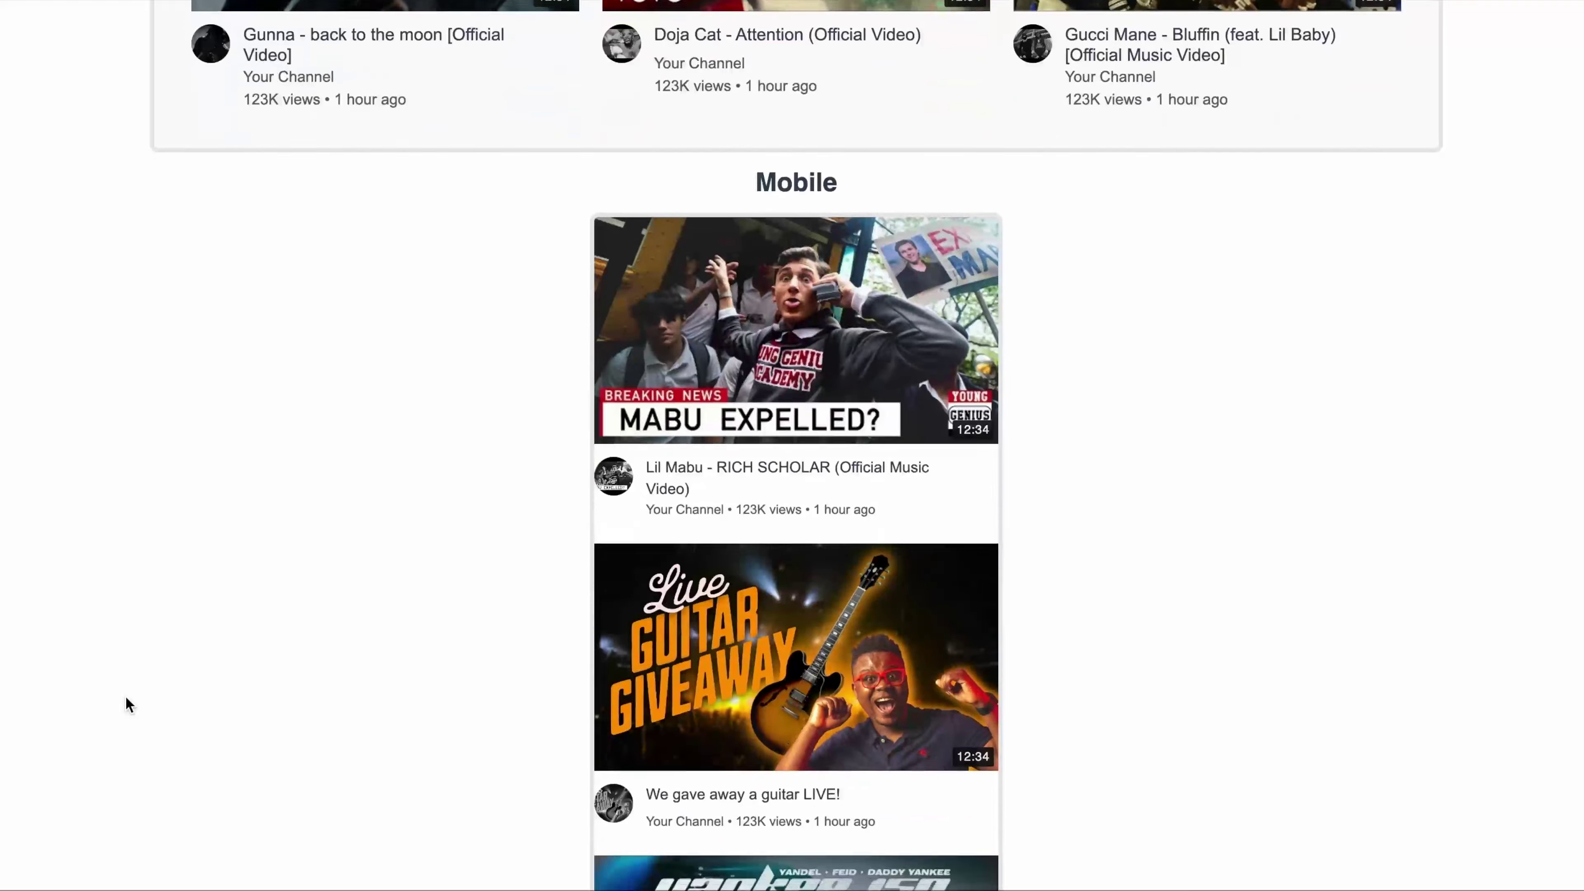
scroll(272, 601, "down", 3)
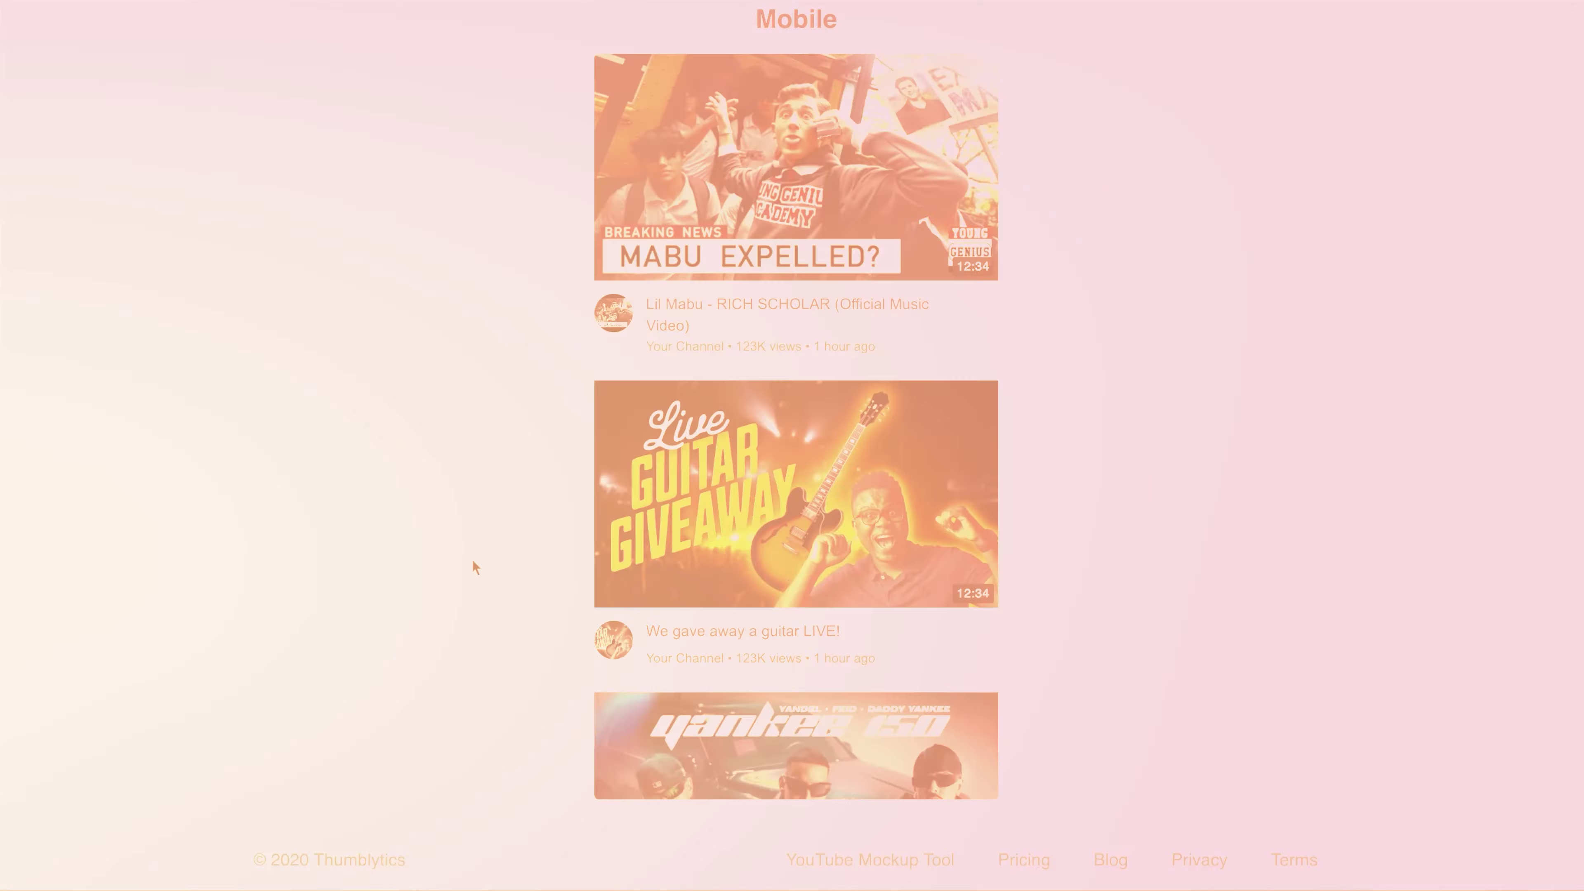